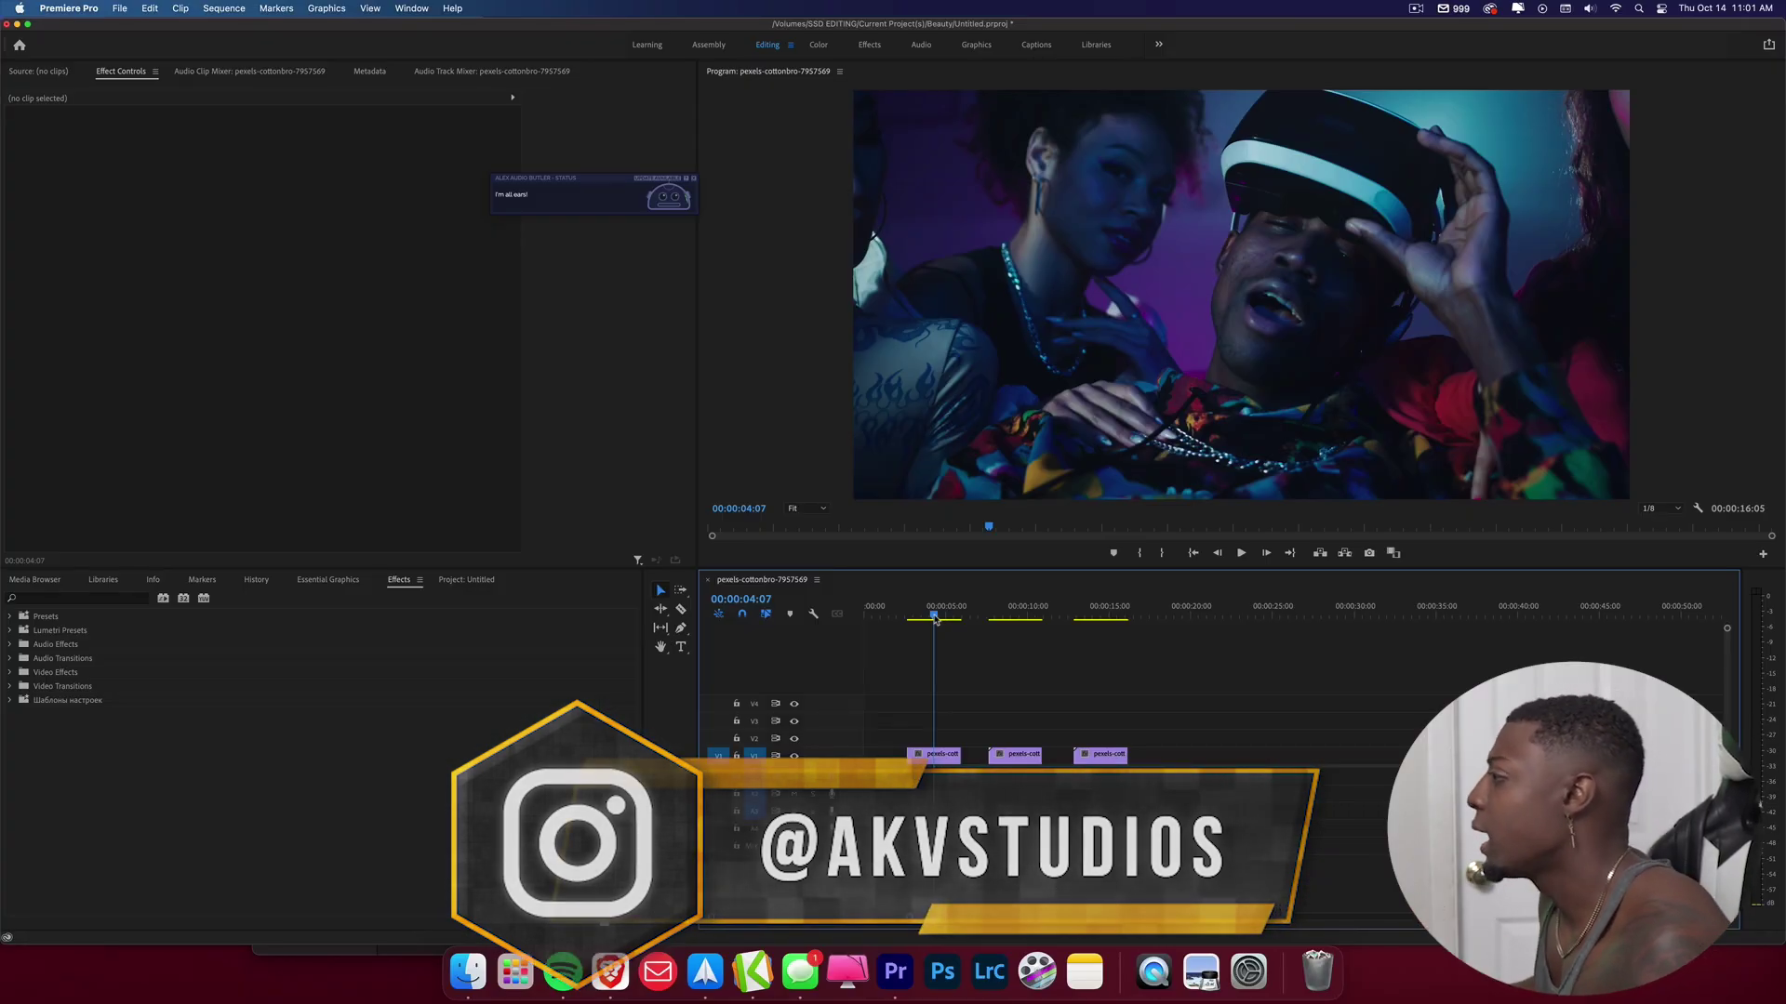
Select the first V1 clip, preview the next two clips, and return to the first.
left_click(935, 753)
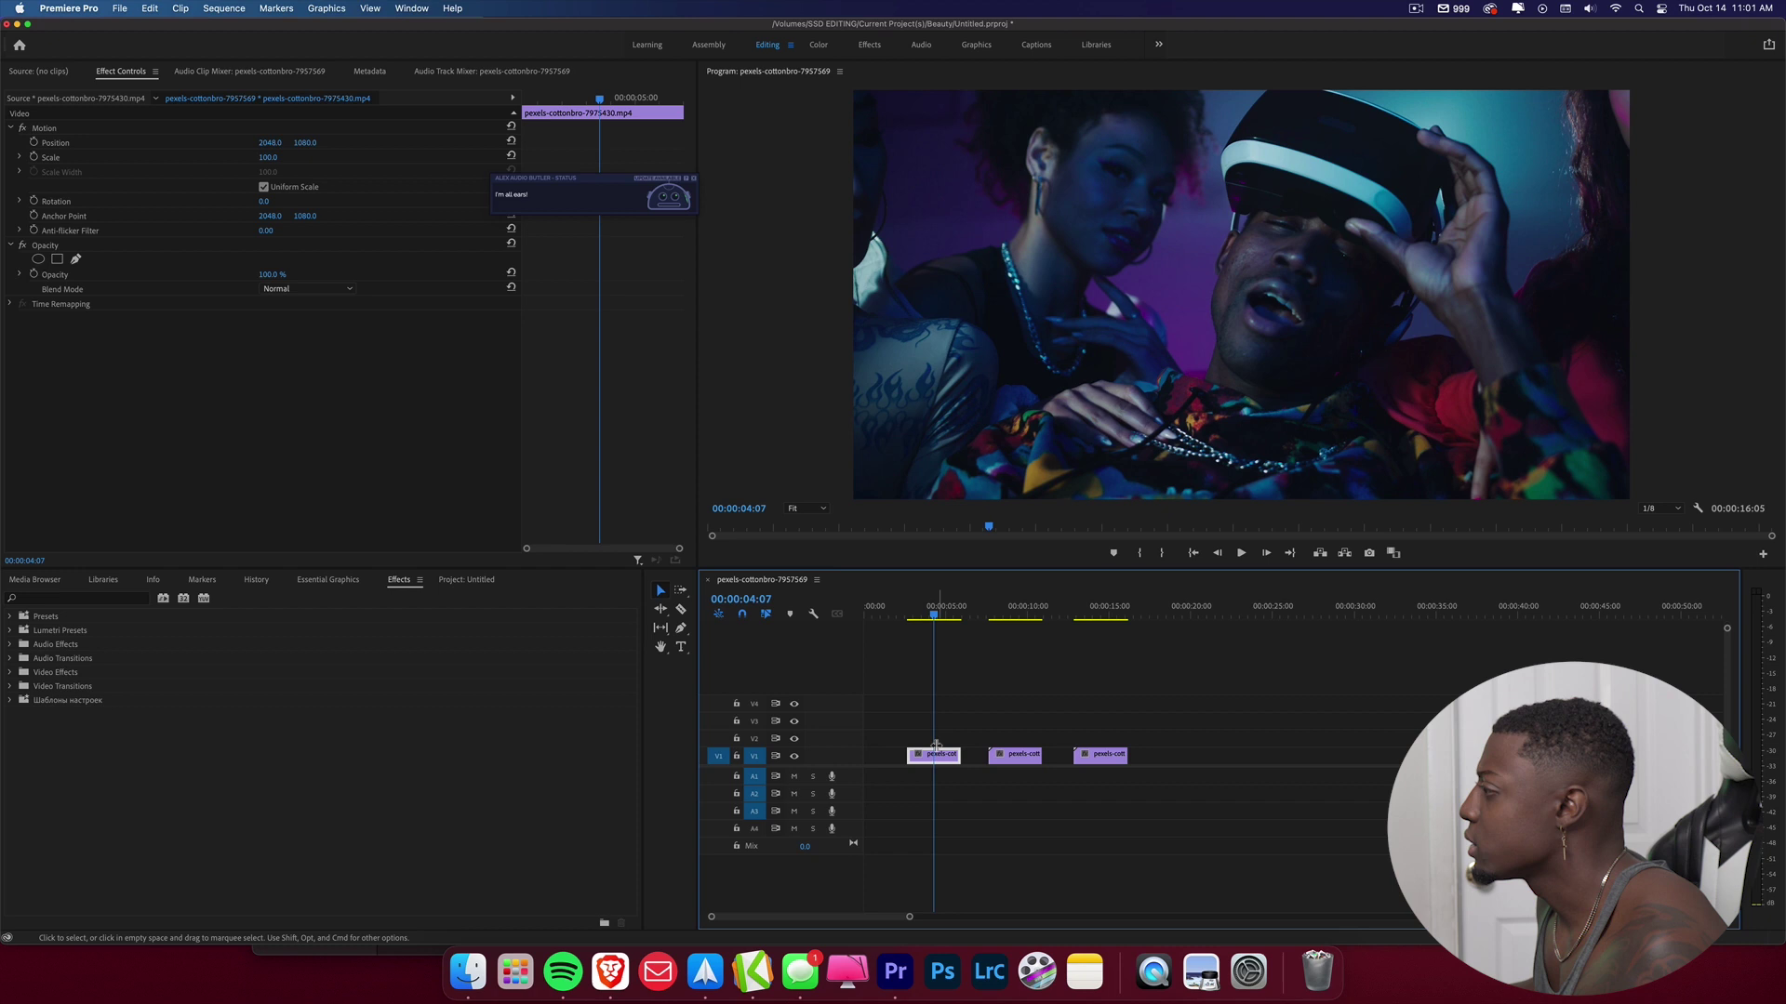
key("shift+Right")
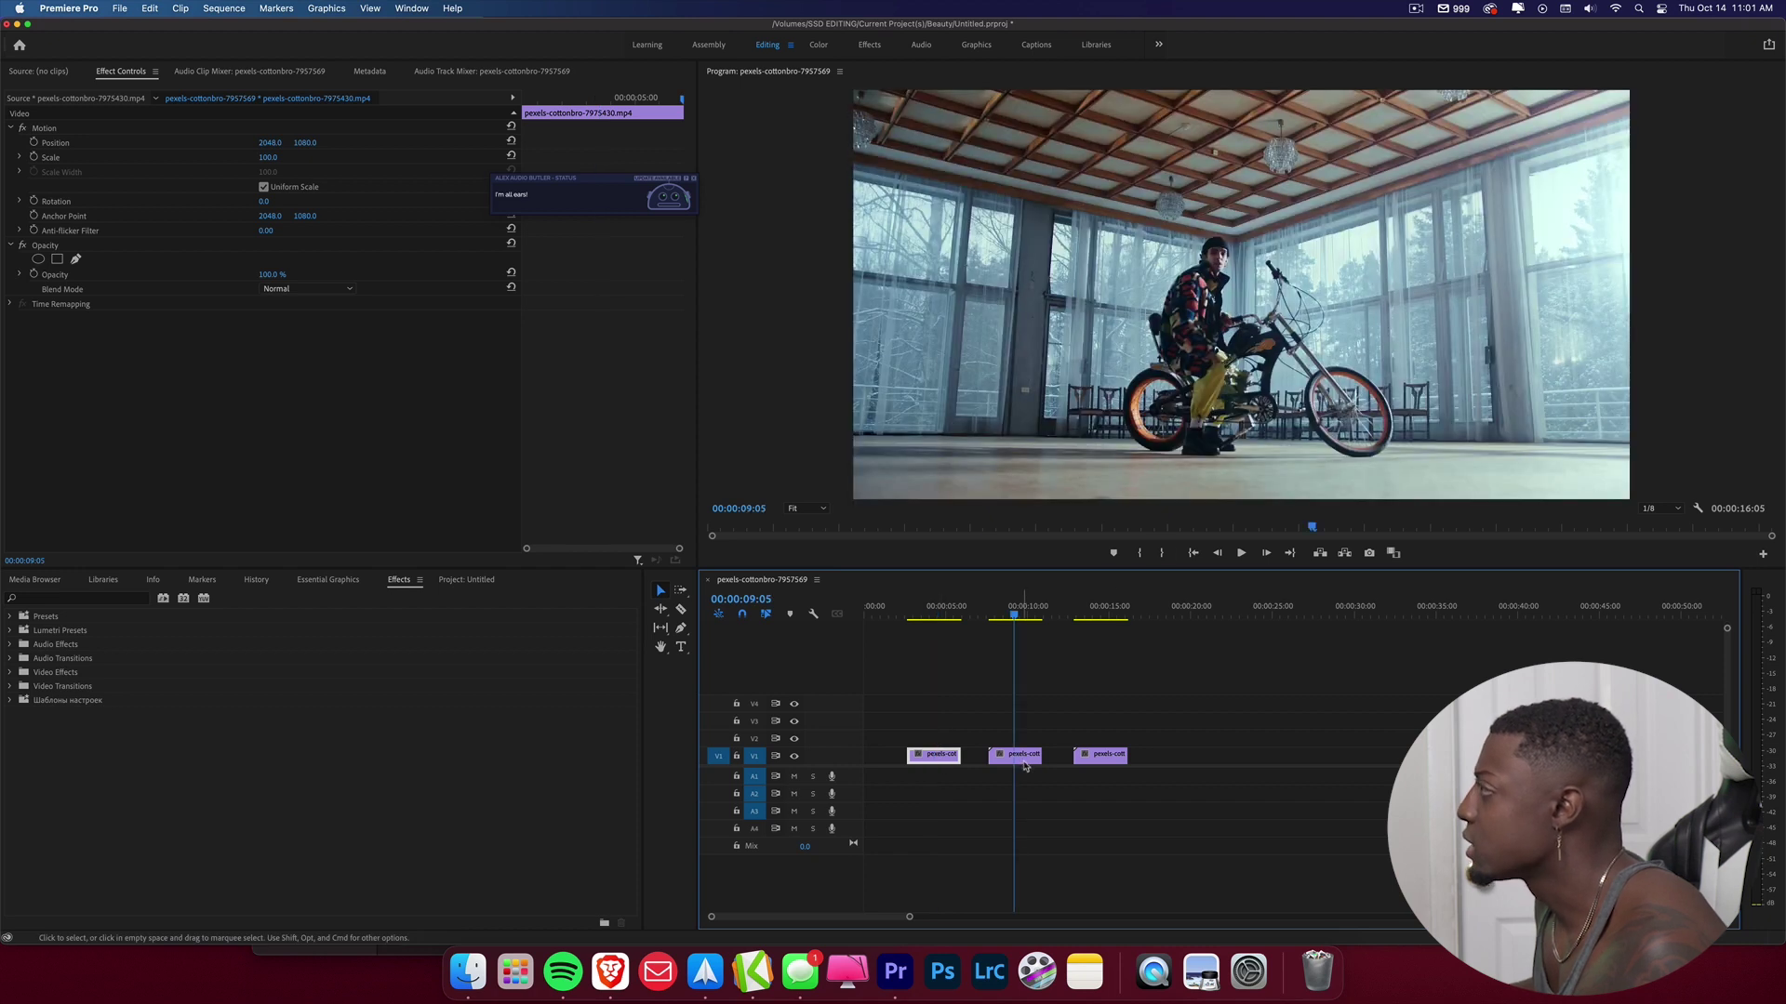
key("shift+Right")
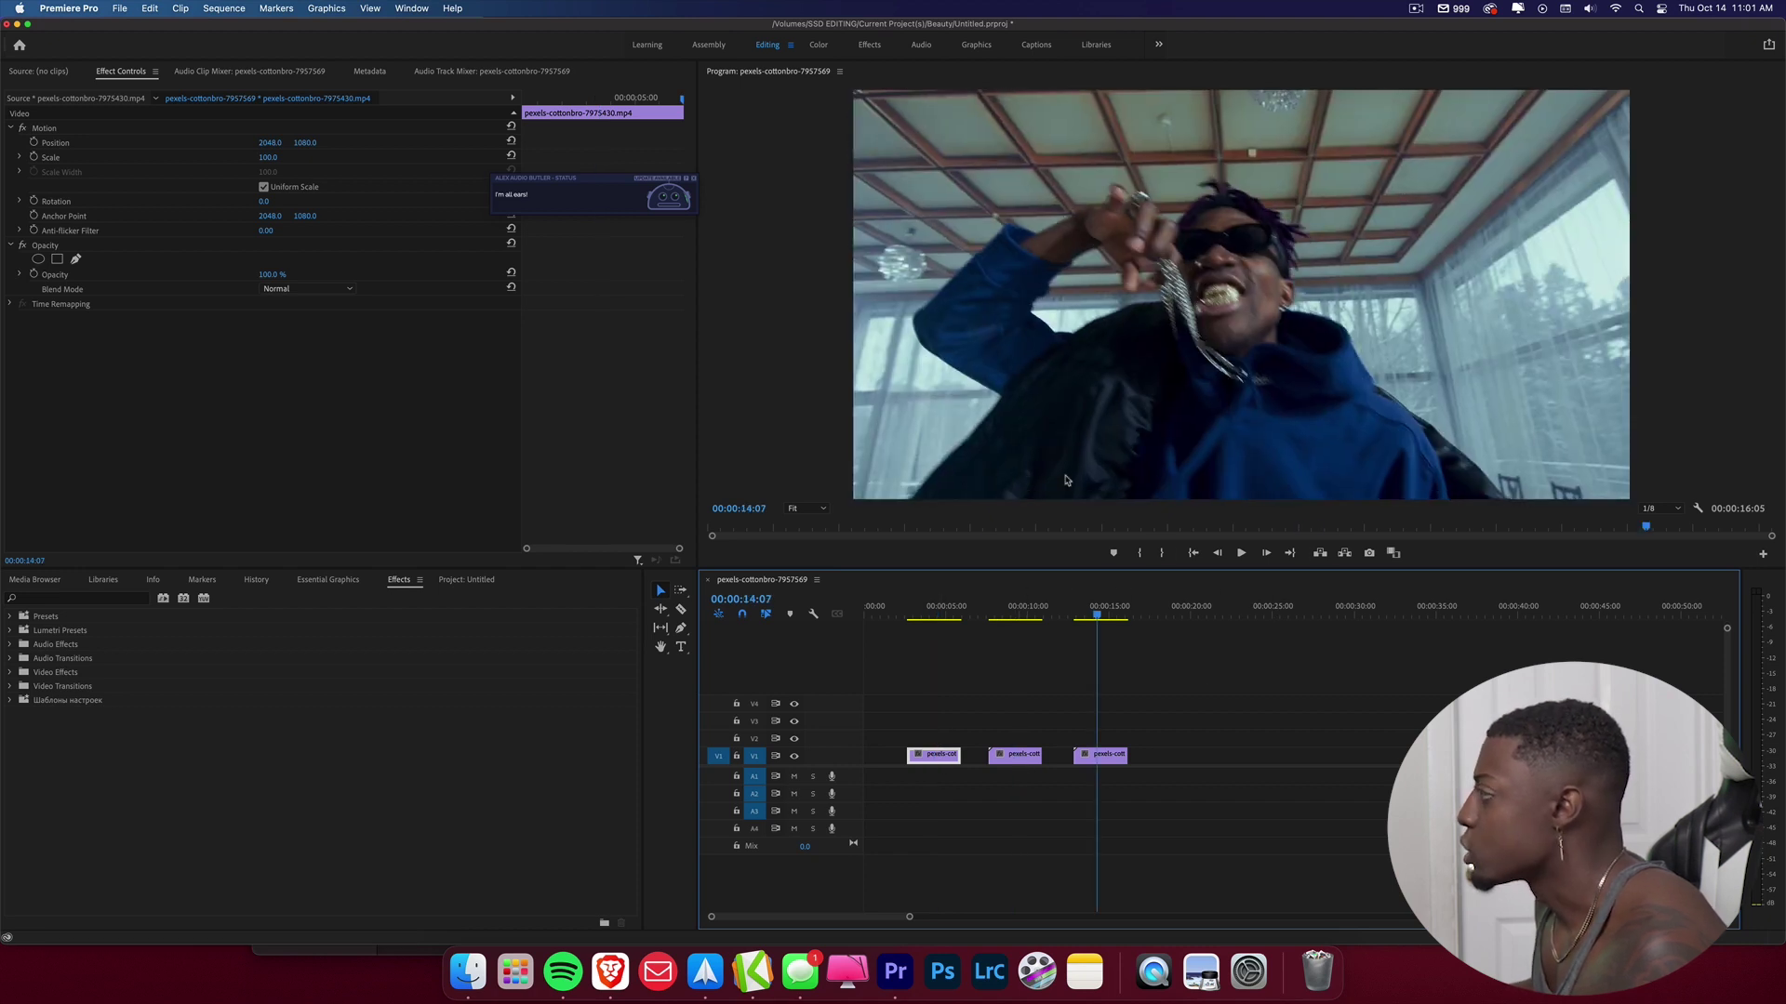
left_click(934, 615)
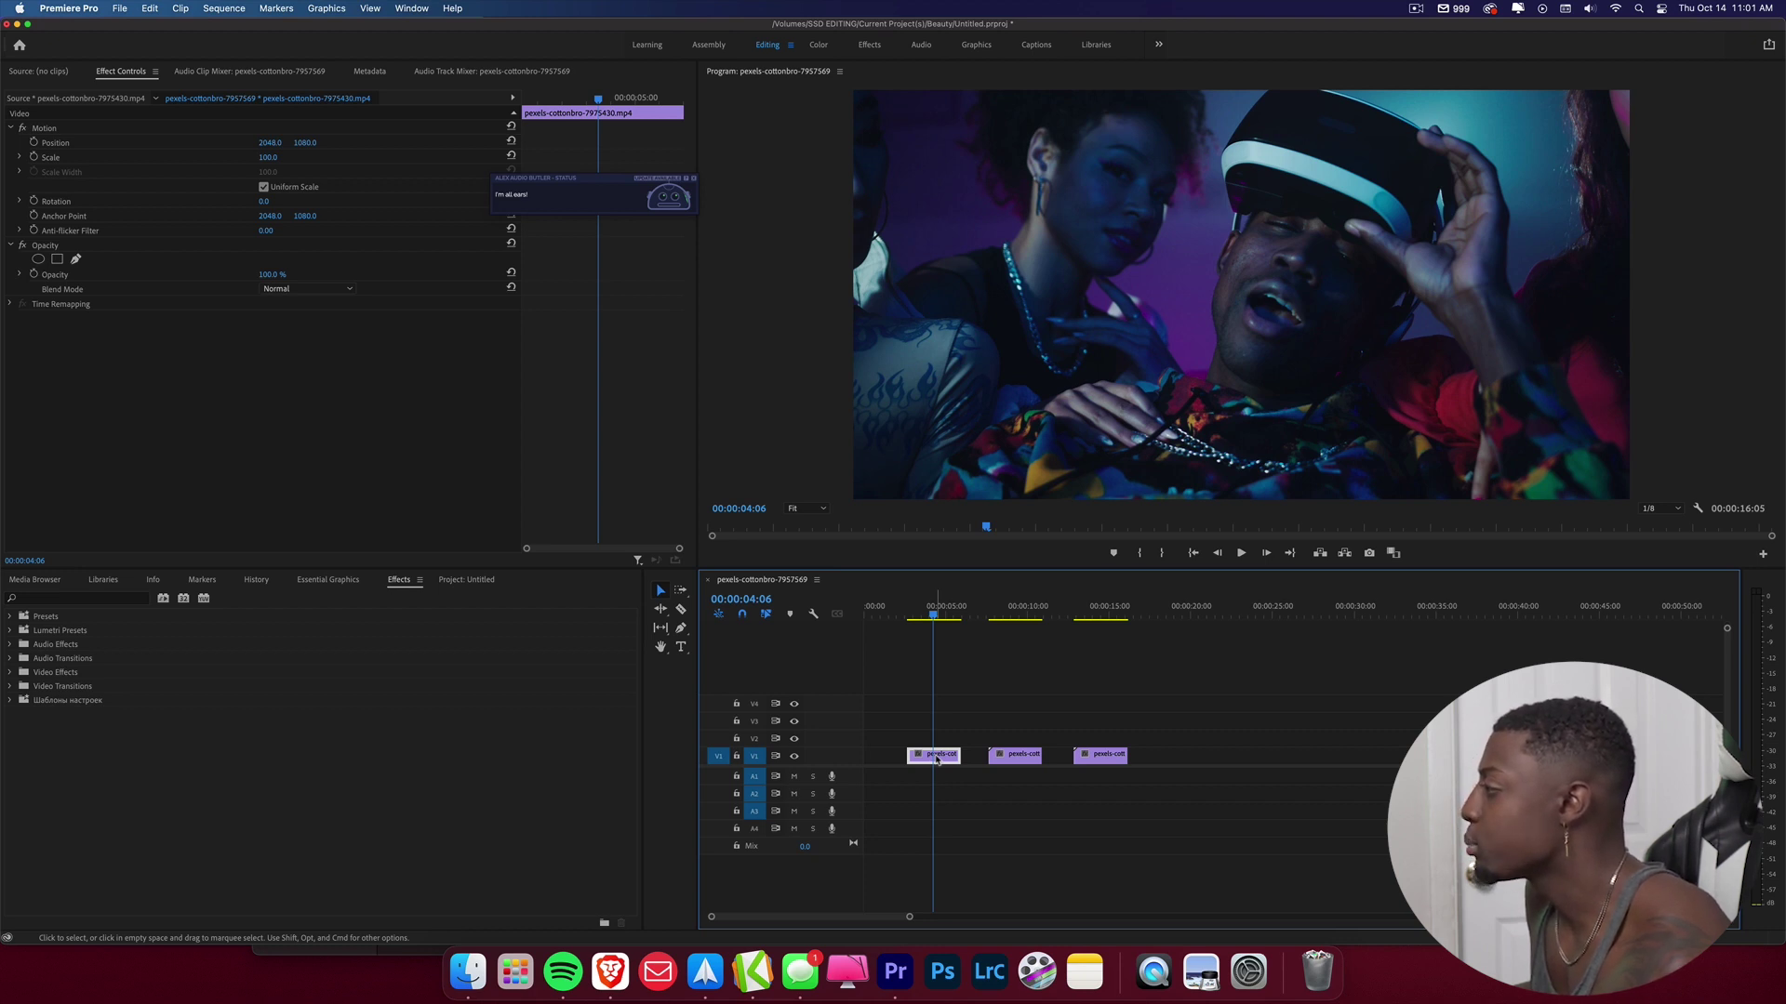
Duplicate the first clip onto V2 and apply Color Balance (HLS), found by searching 'hls', to the copy.
left_click_drag(937, 760, 938, 744)
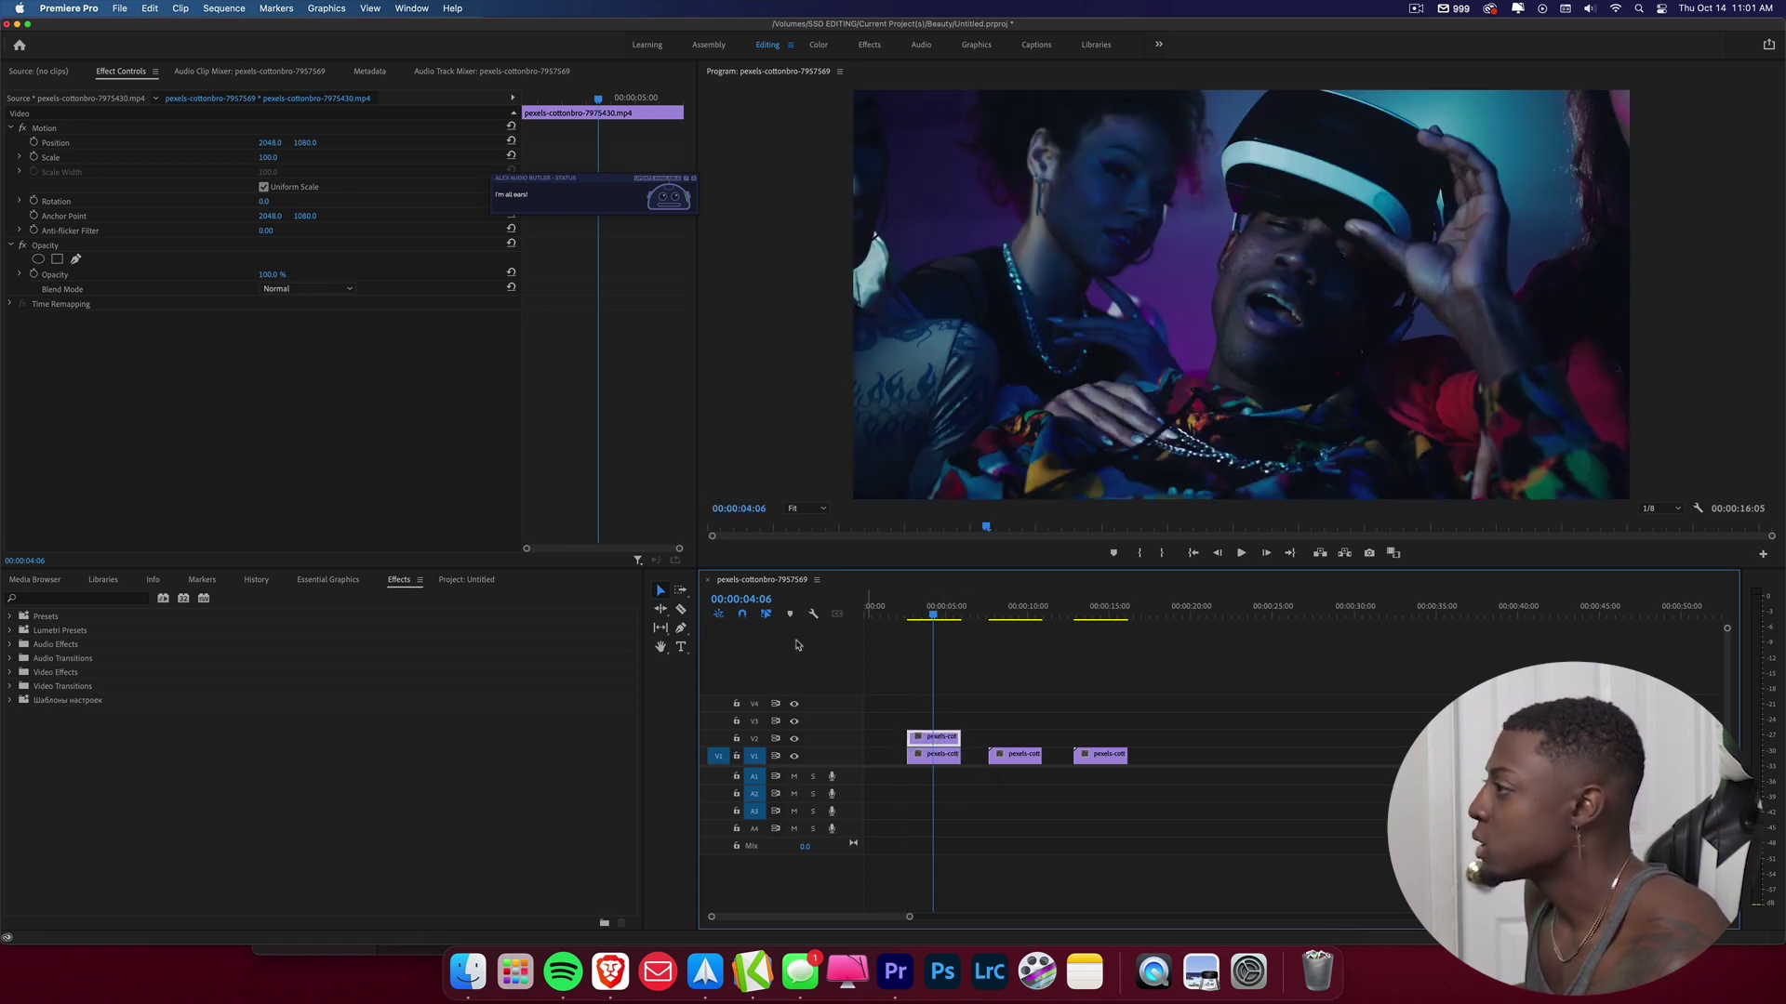
left_click(408, 582)
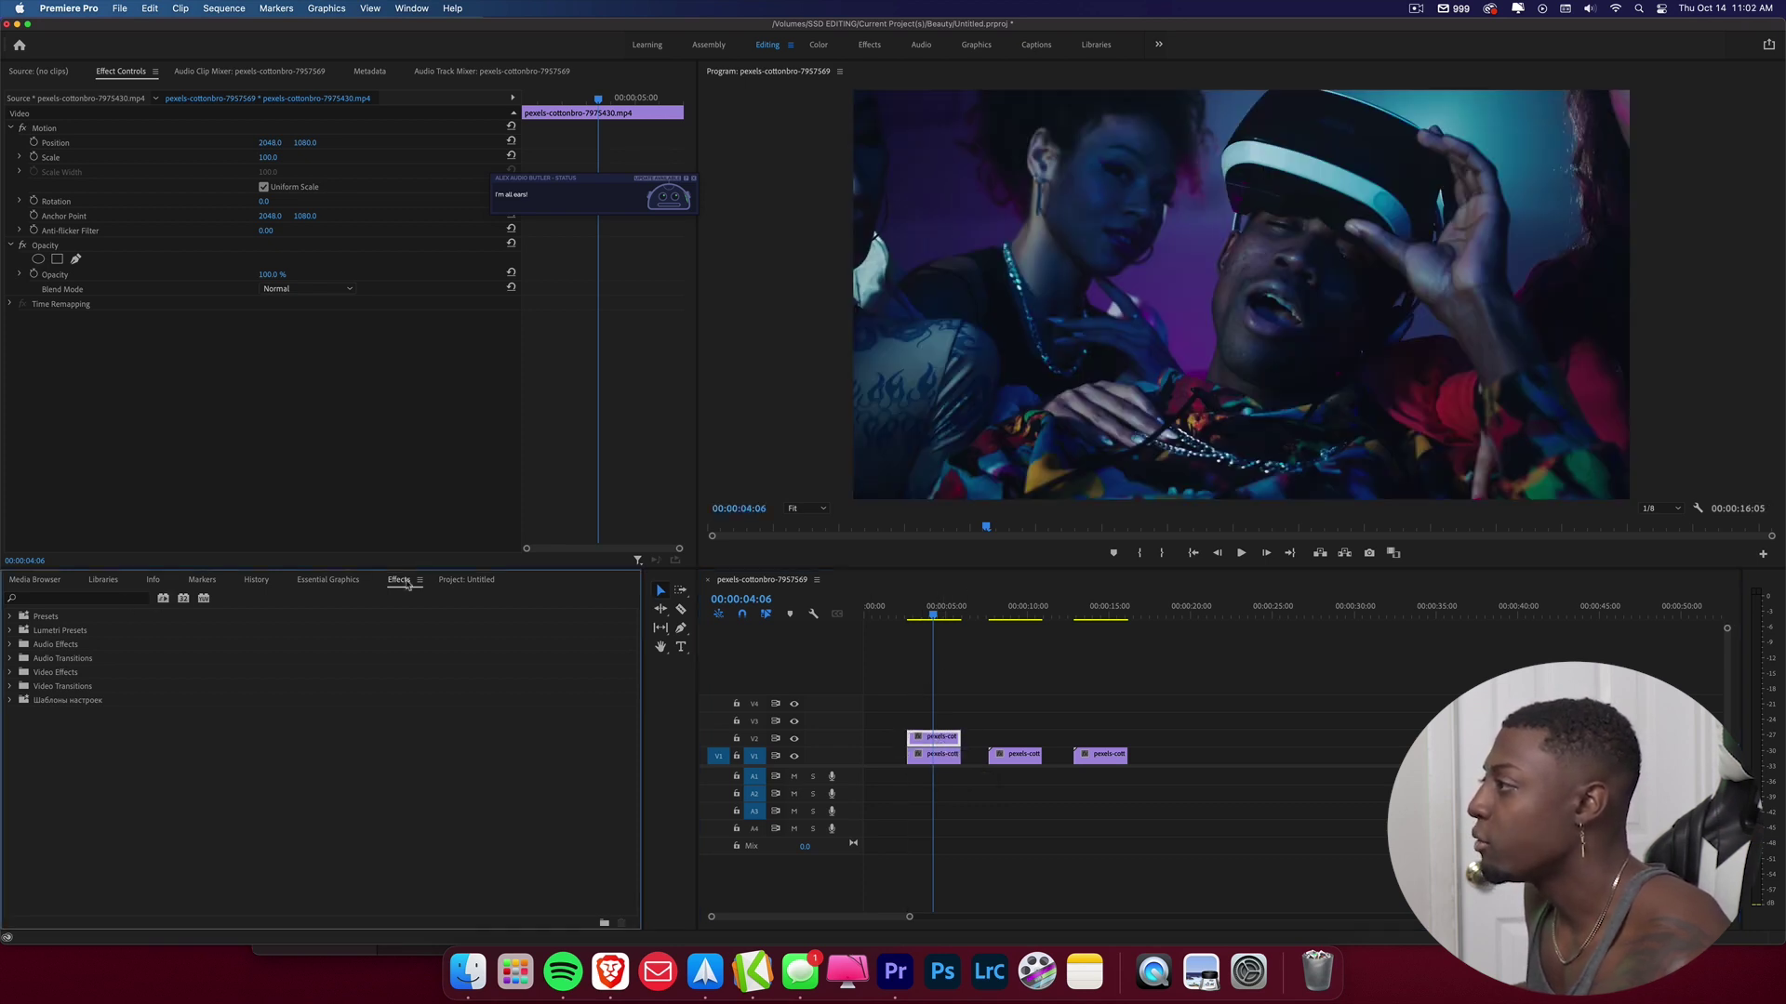
left_click(60, 600)
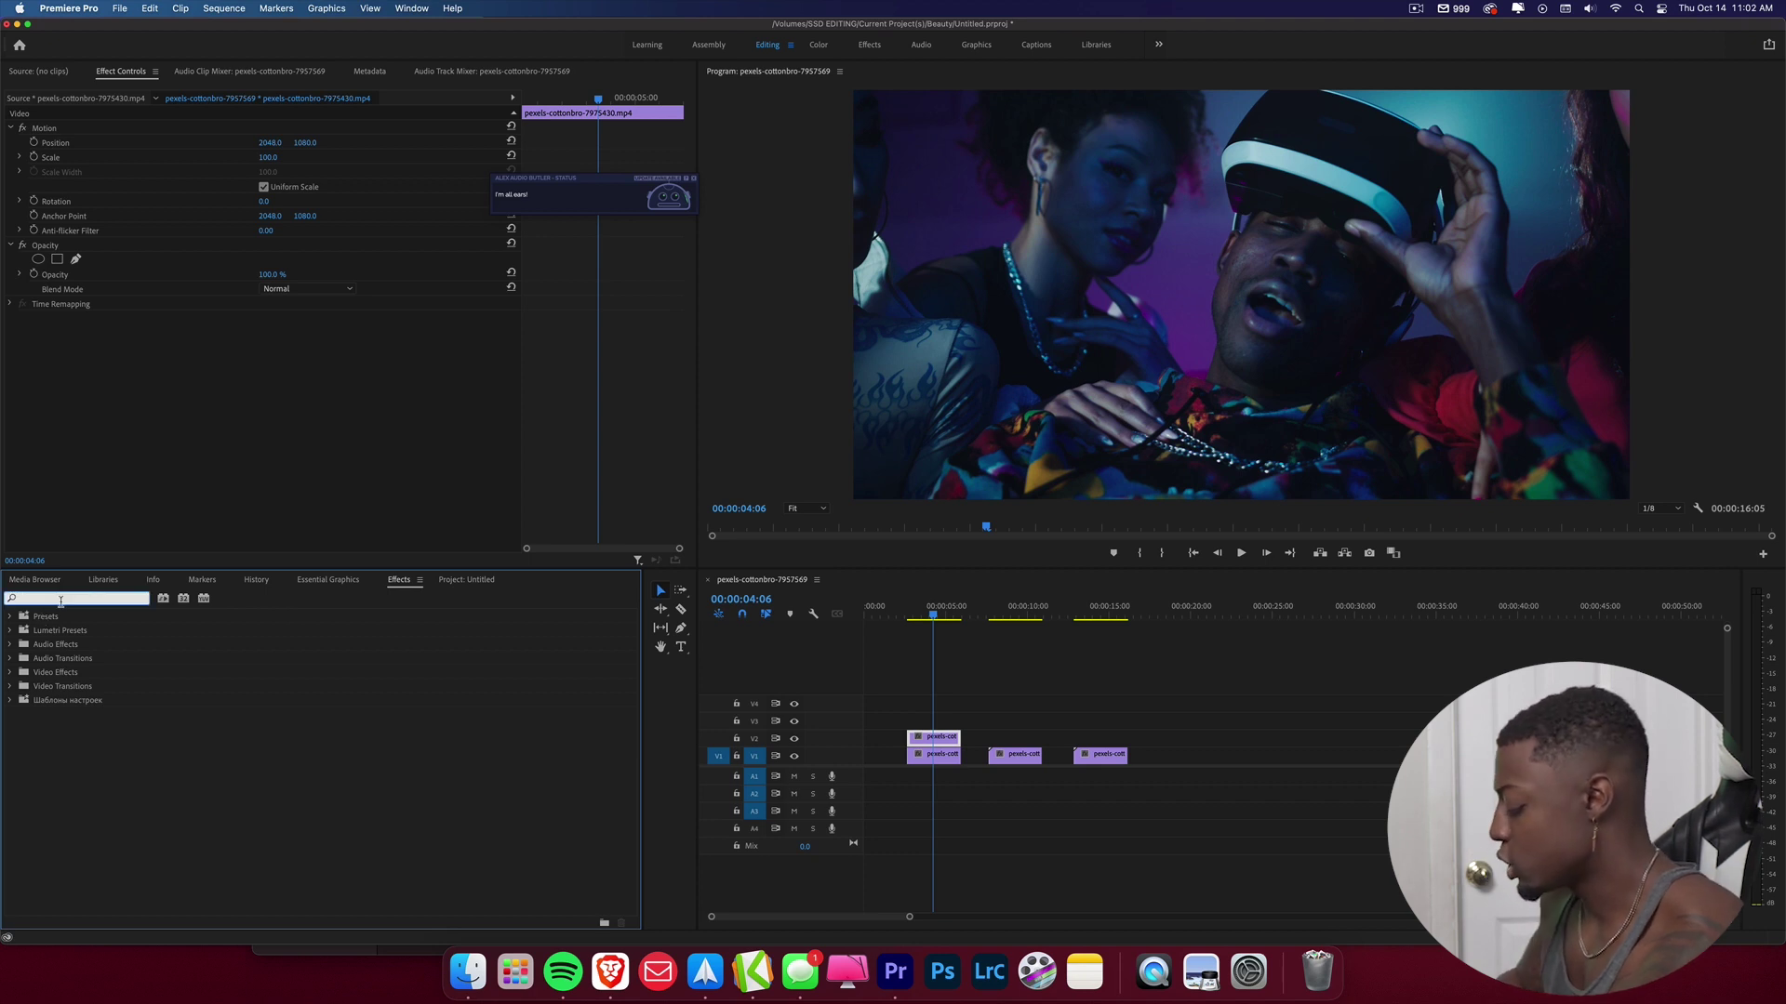
type("hls")
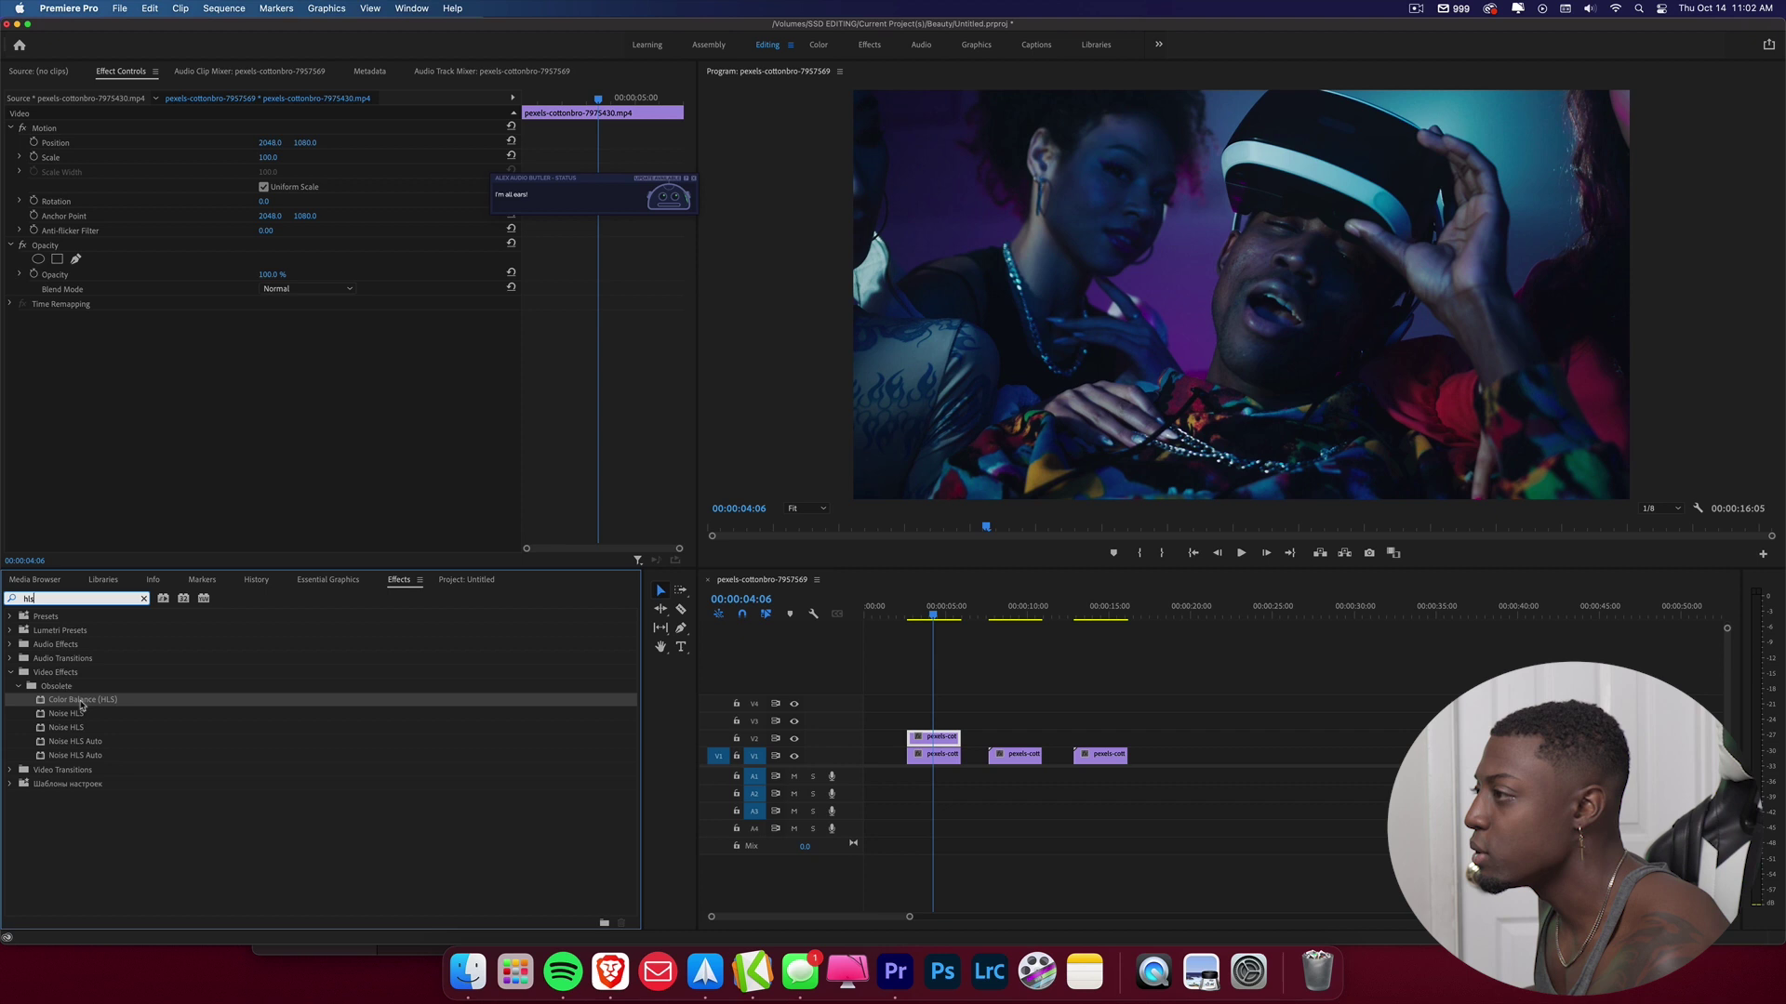
left_click_drag(77, 705, 935, 738)
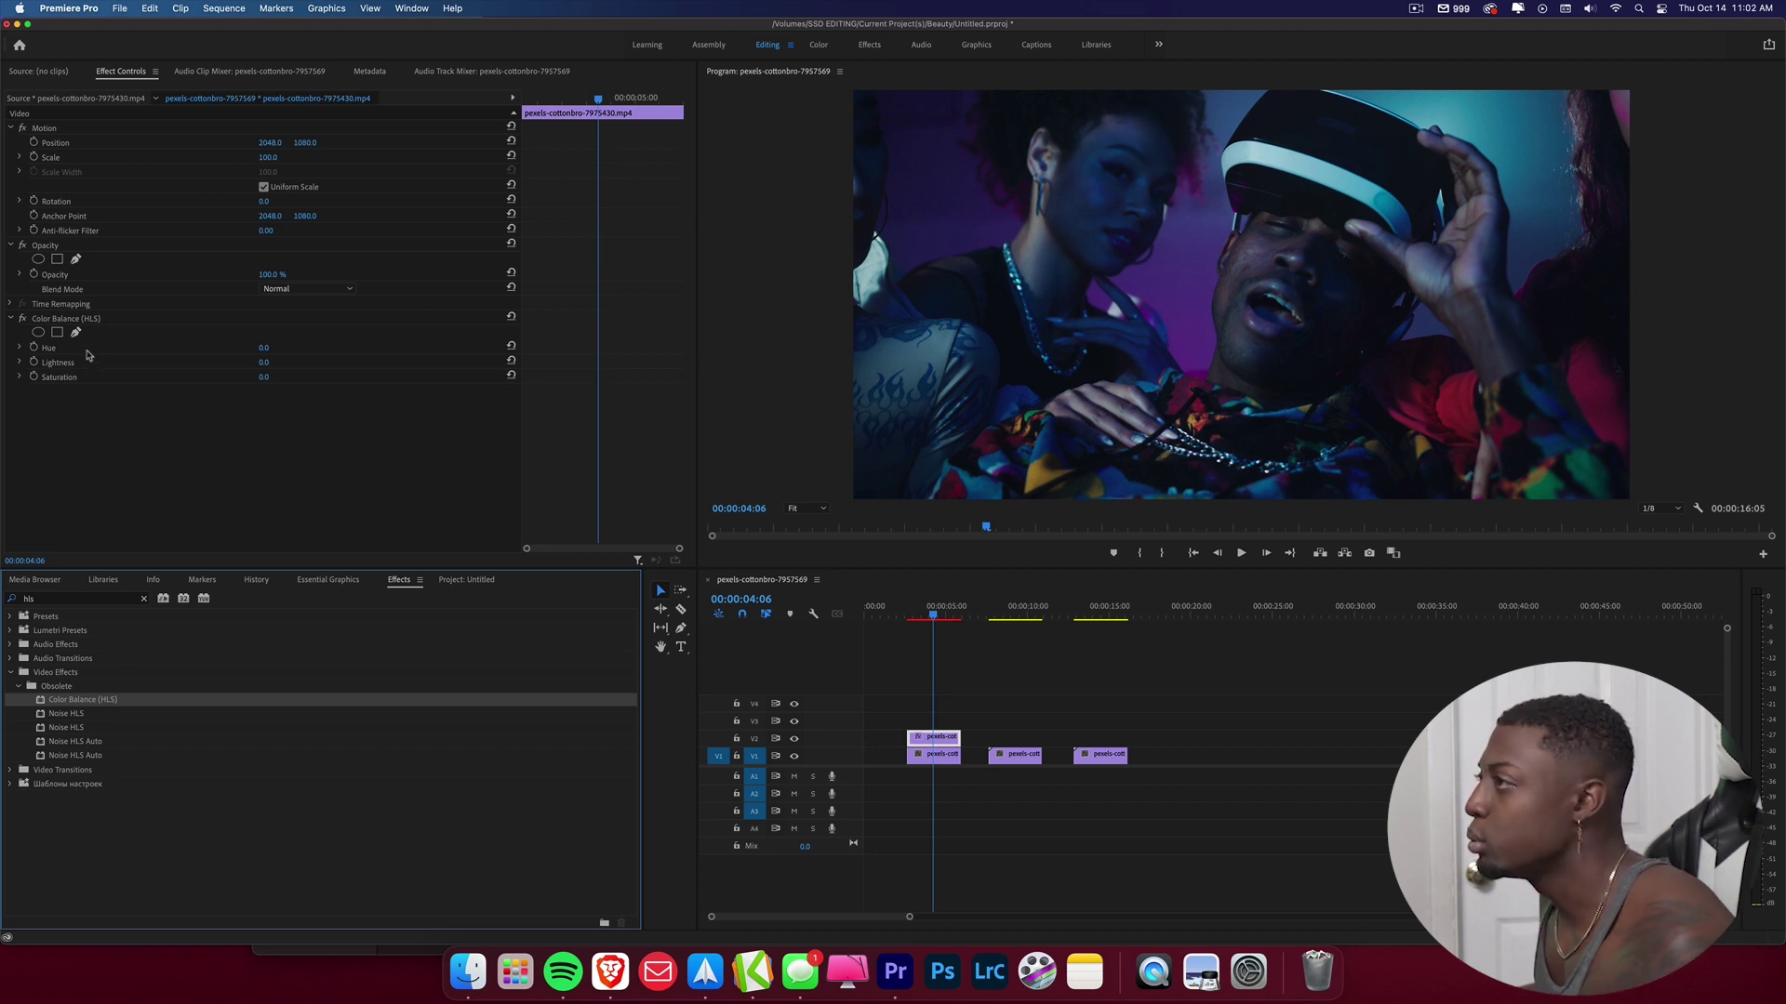
Keyframe the copy's Hue from 0° at the clip start to 3x183° at a later keyframe.
left_click(33, 348)
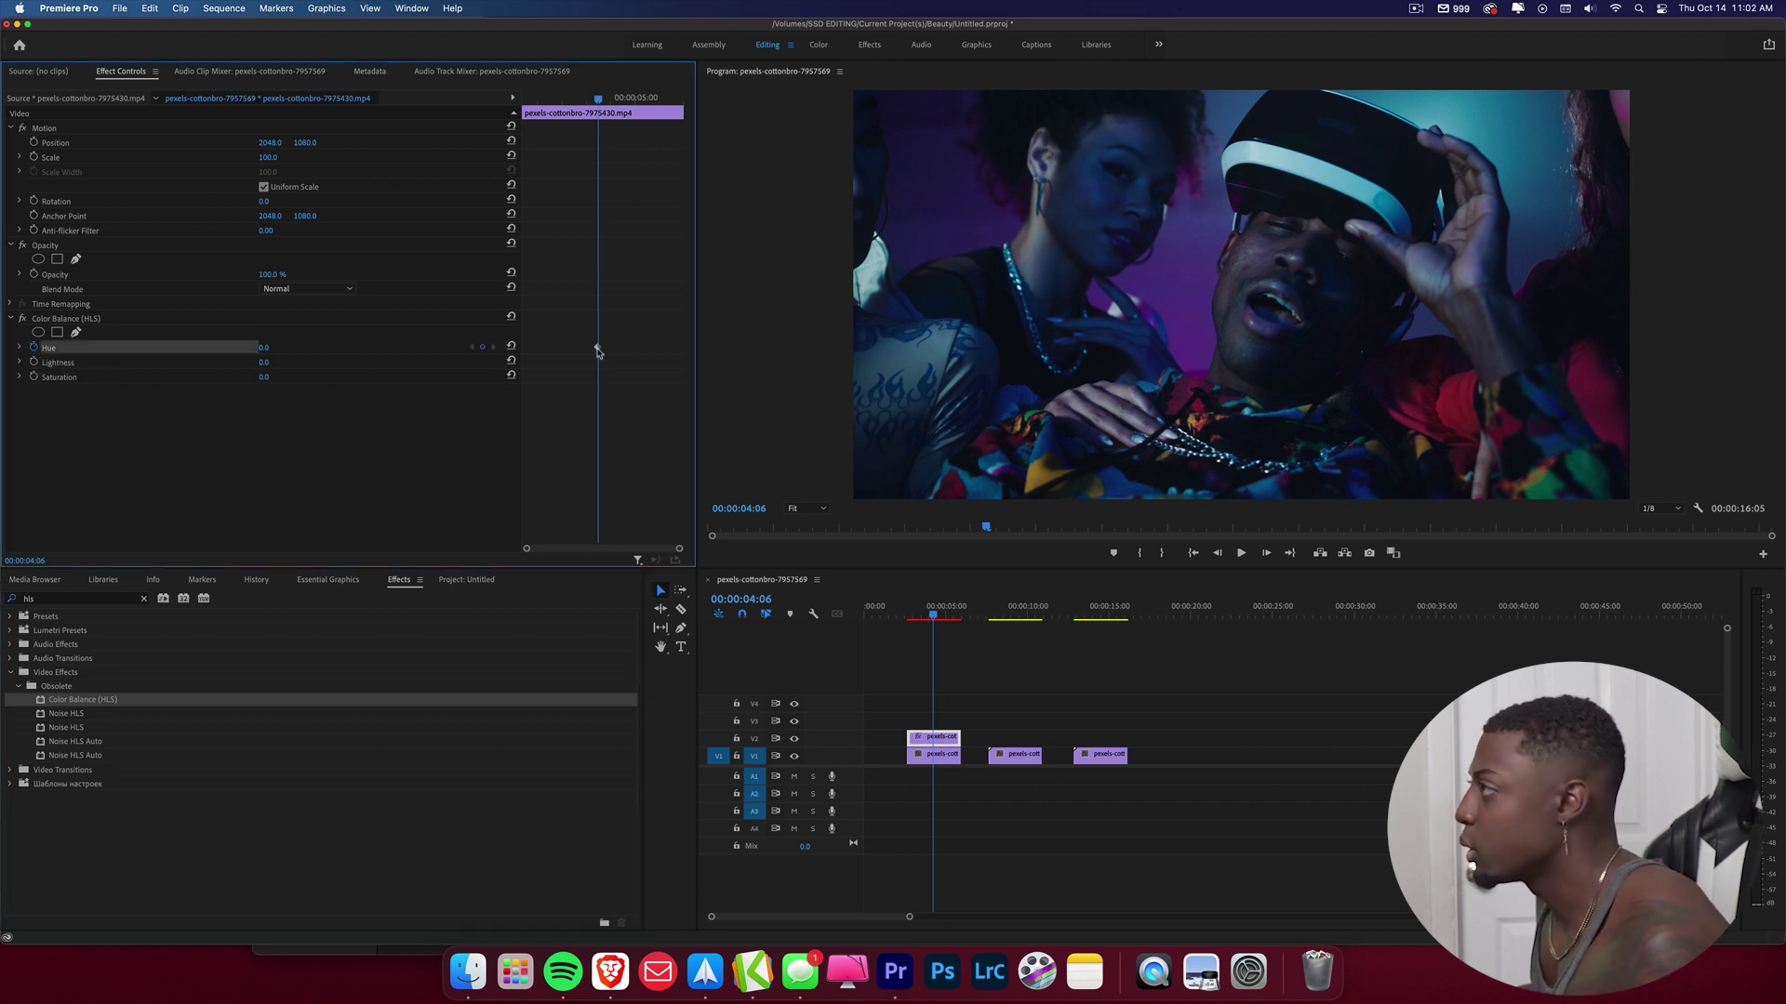
left_click_drag(598, 348, 524, 348)
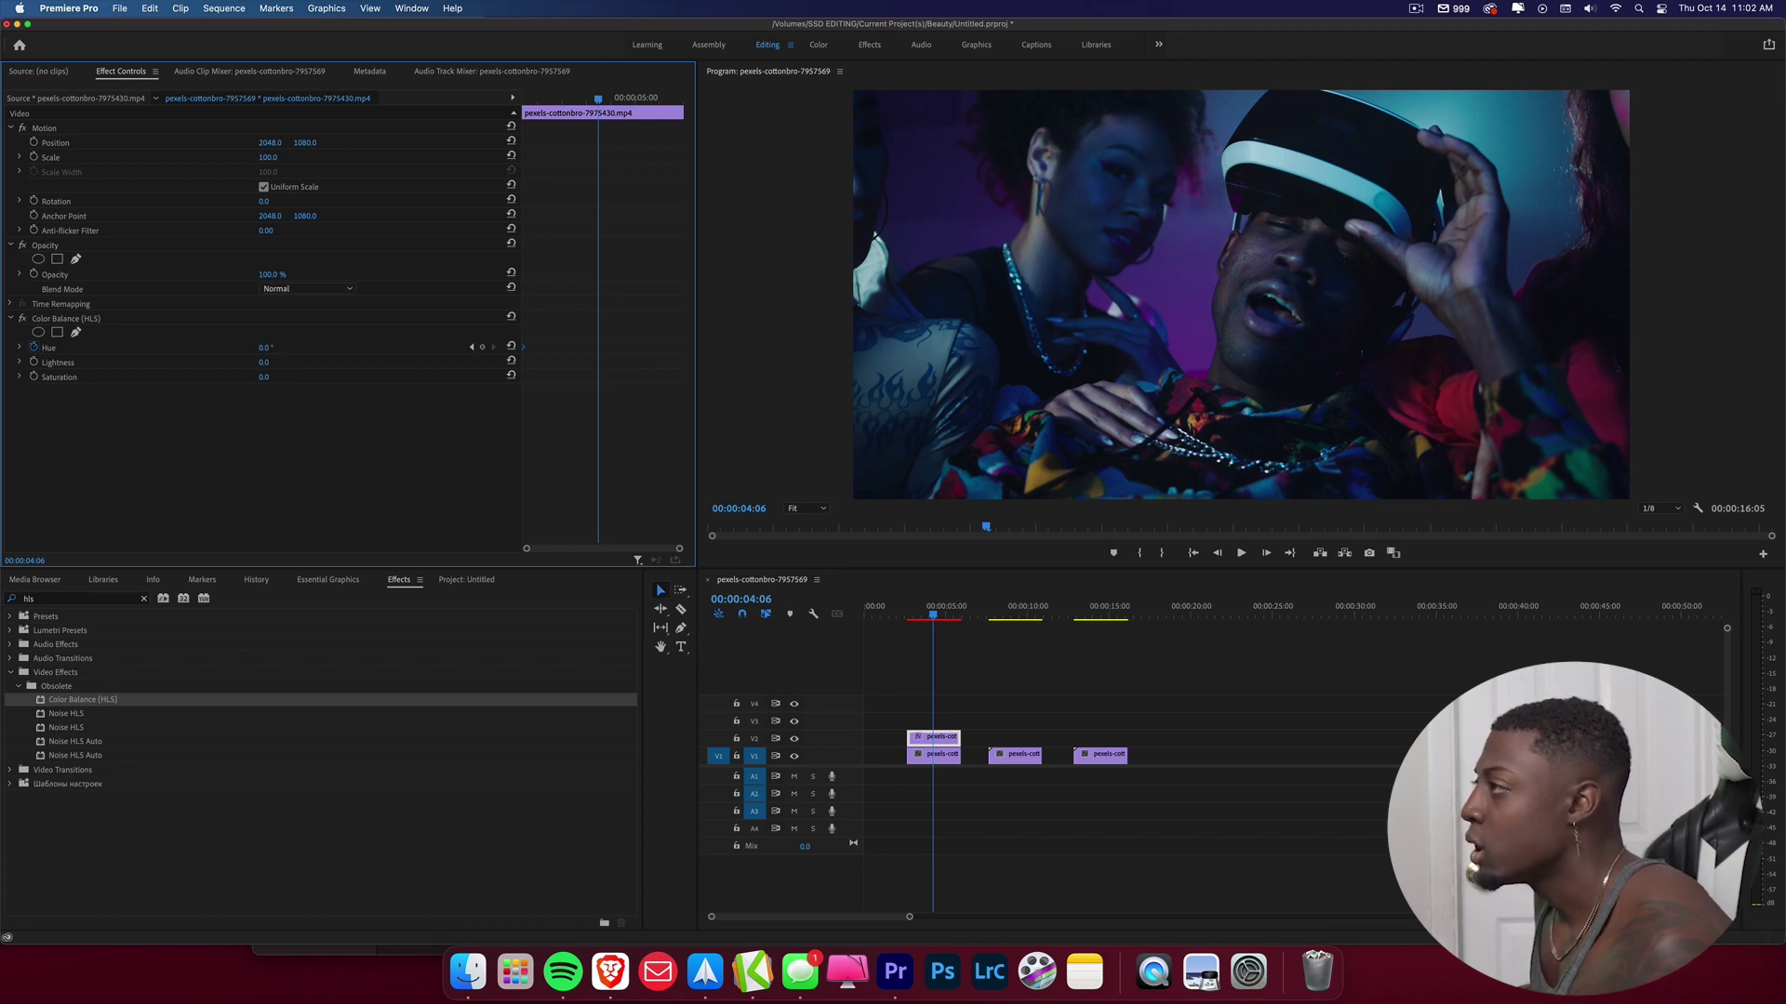
left_click_drag(263, 347, 437, 347)
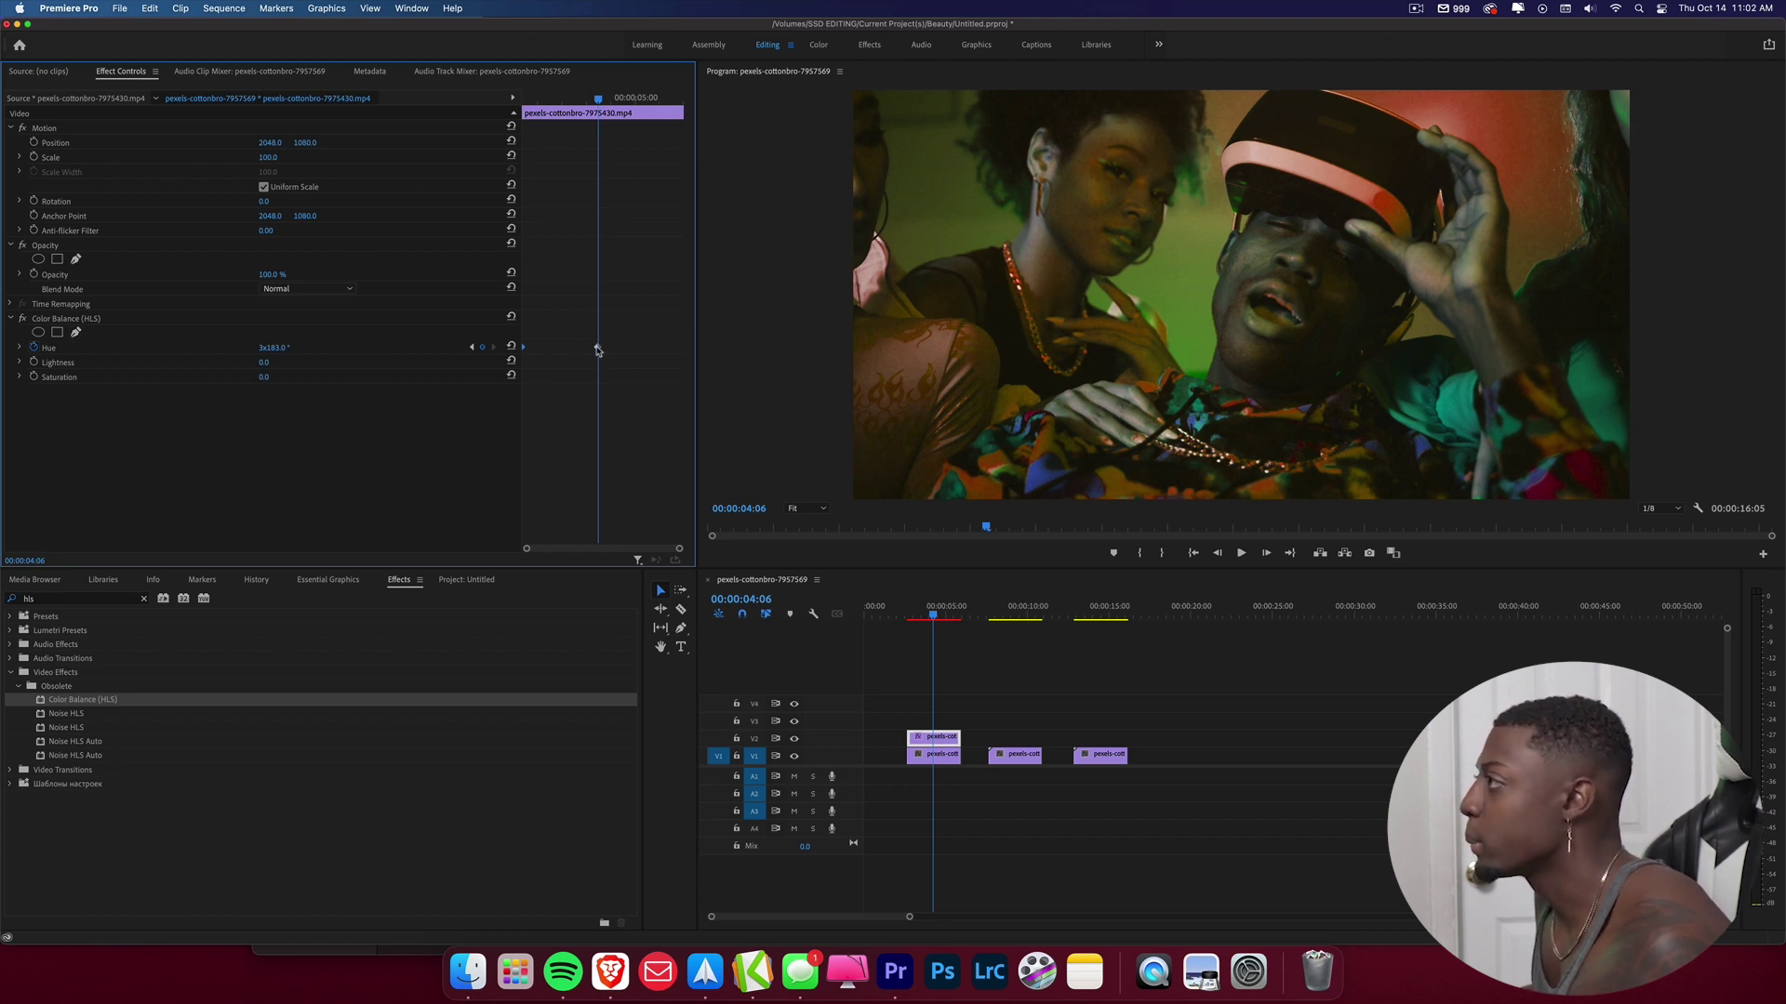
left_click_drag(598, 351, 678, 352)
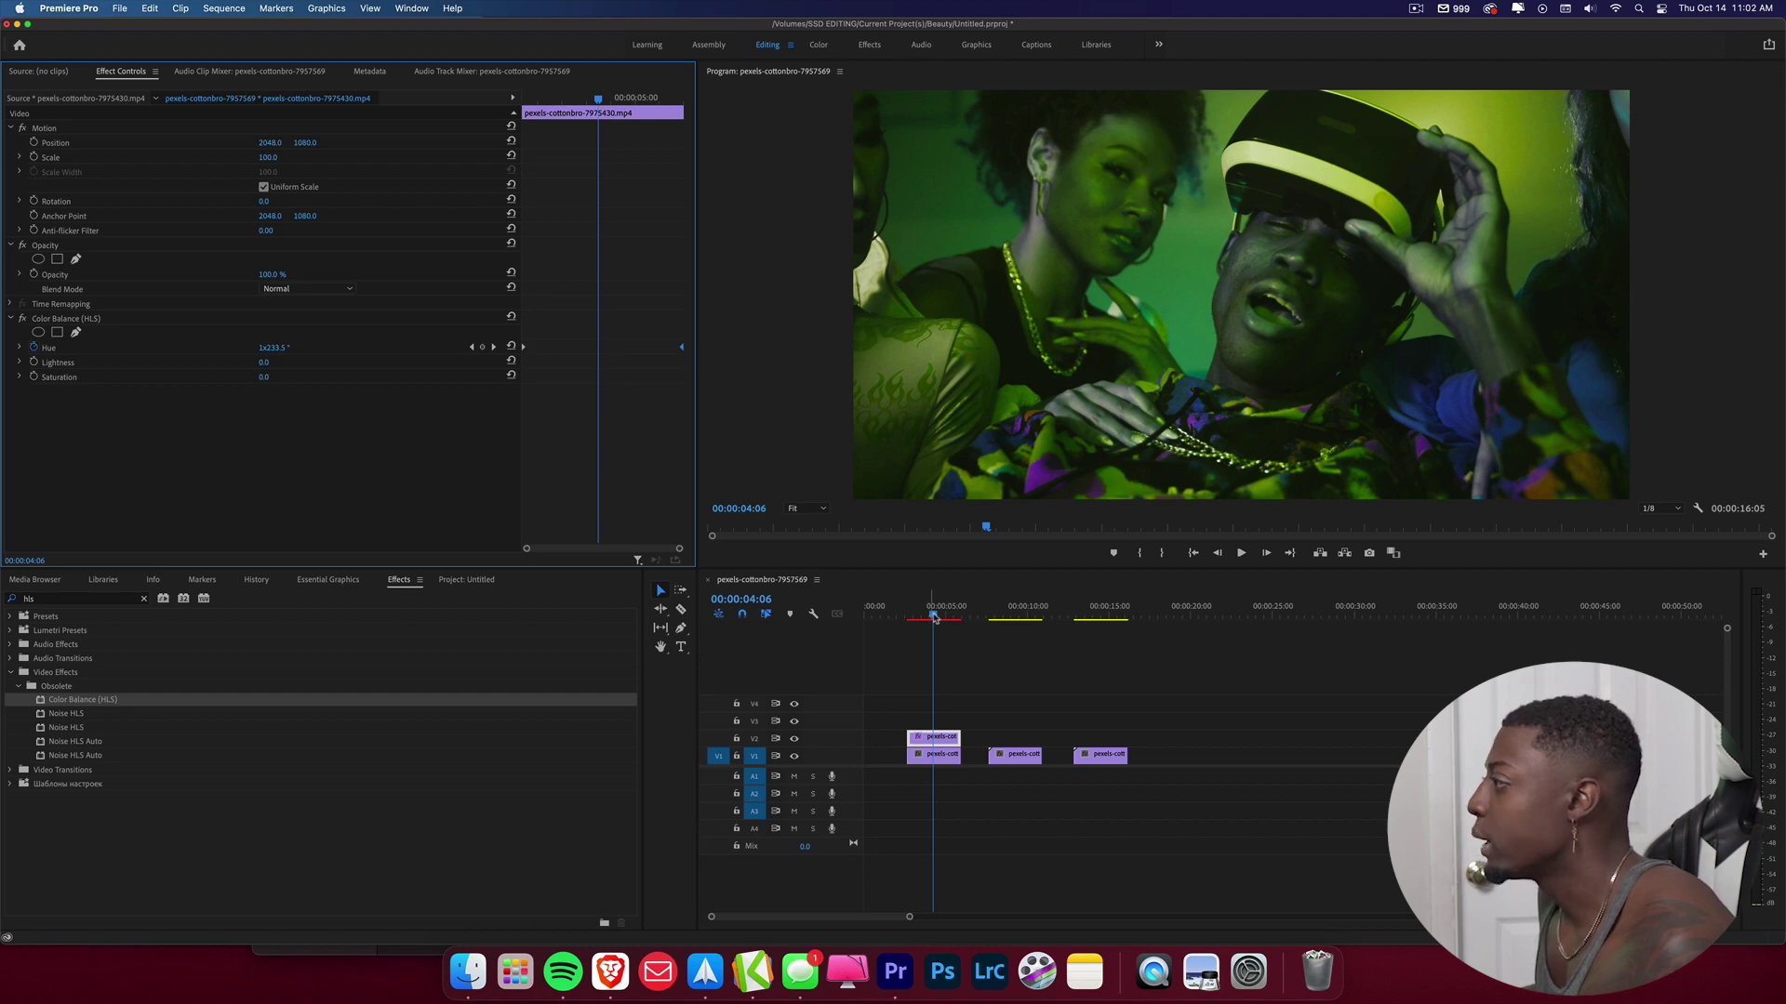
Play back the hue colour cycling from the clip start.
left_click_drag(935, 618, 912, 614)
key("space")
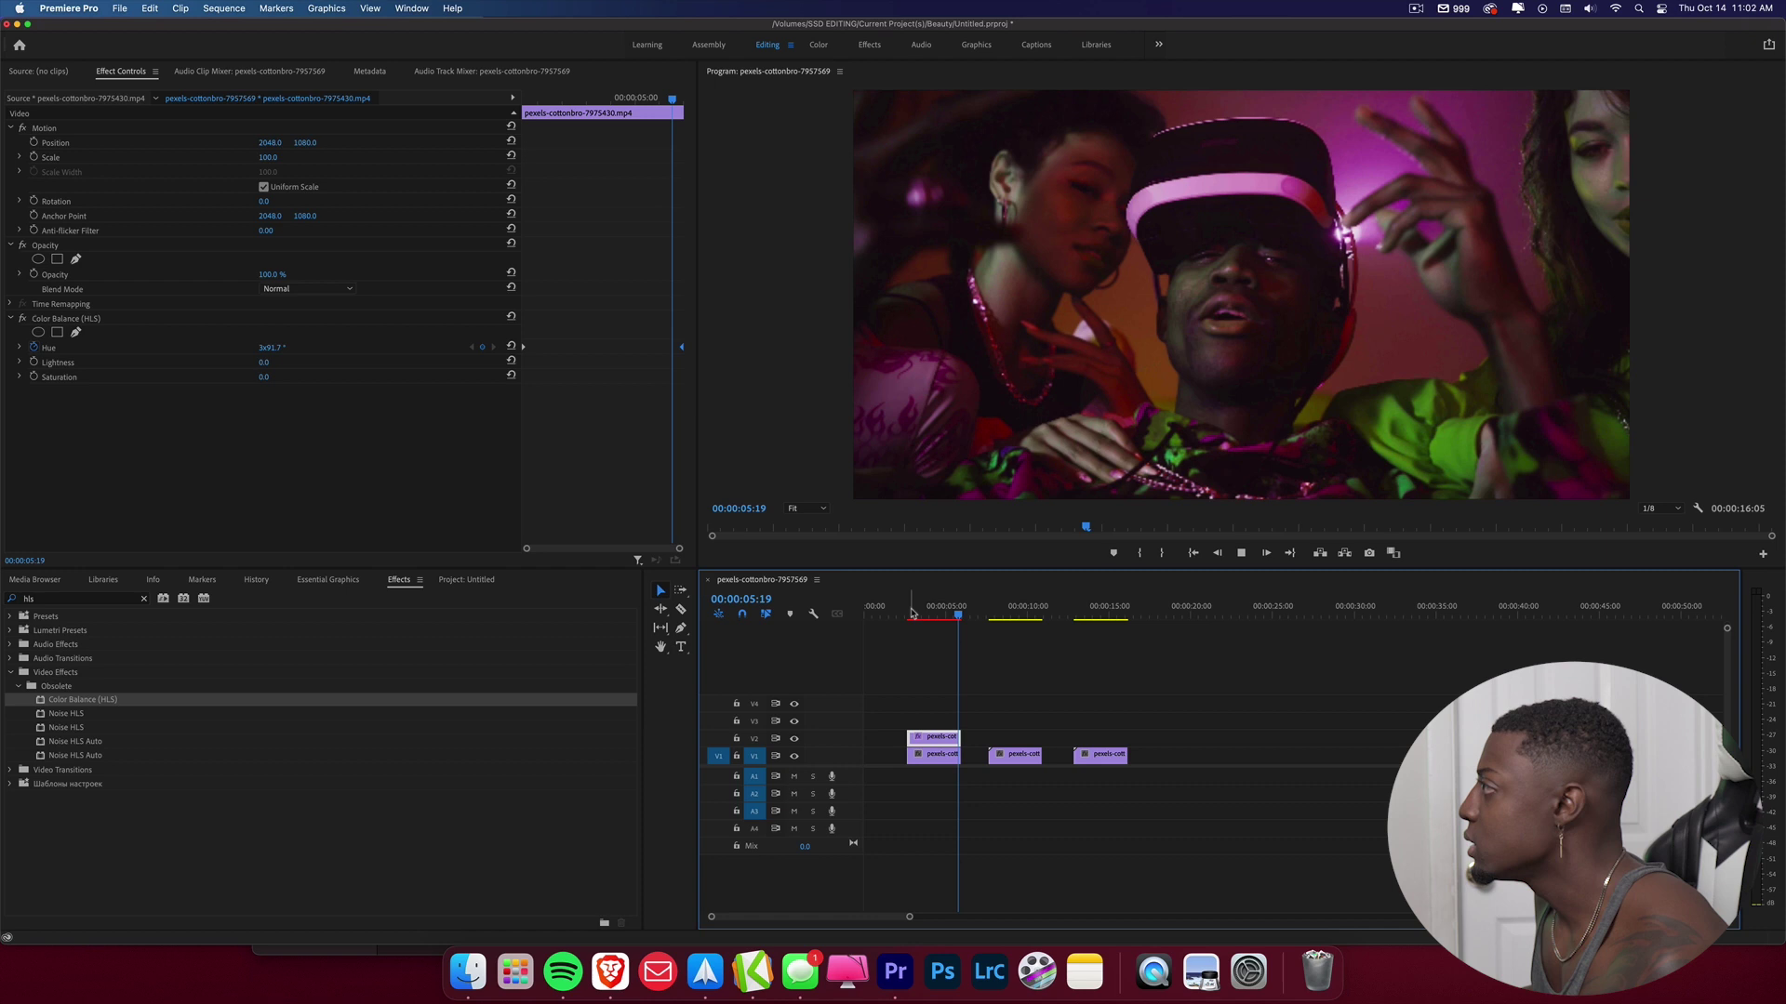
key("space")
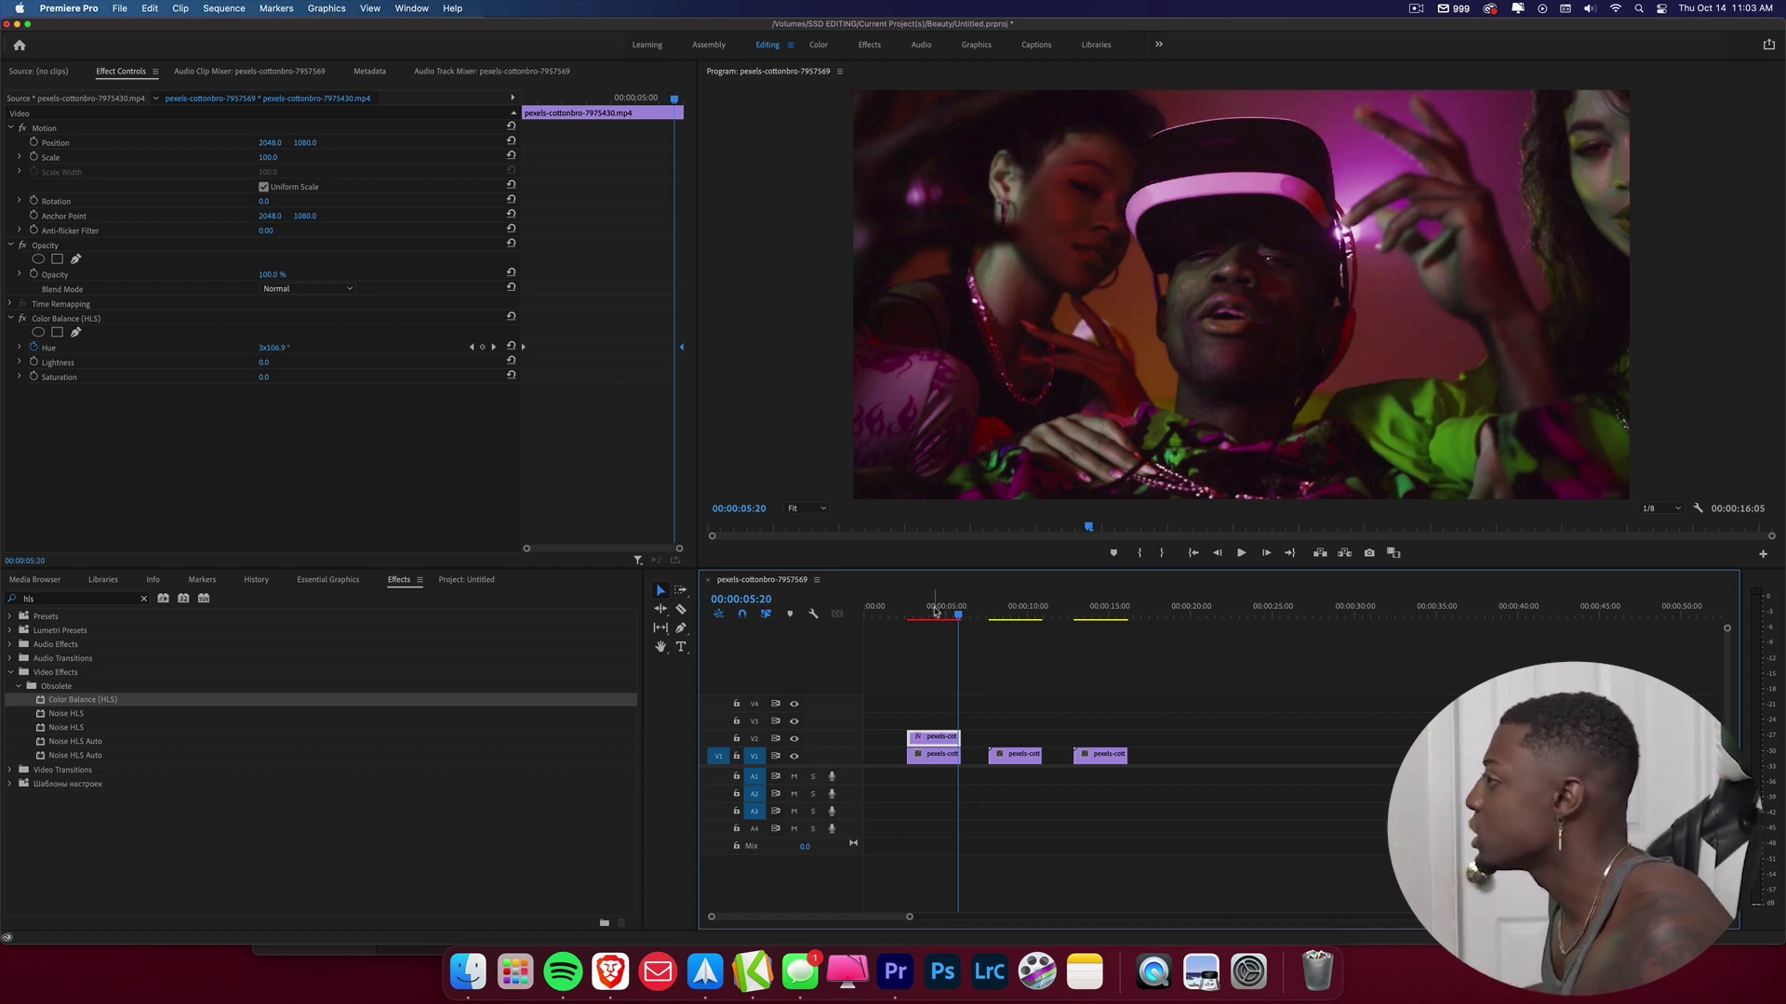
Set the overlay copy's opacity to 30% and scrub the first clip to check it.
left_click(934, 609)
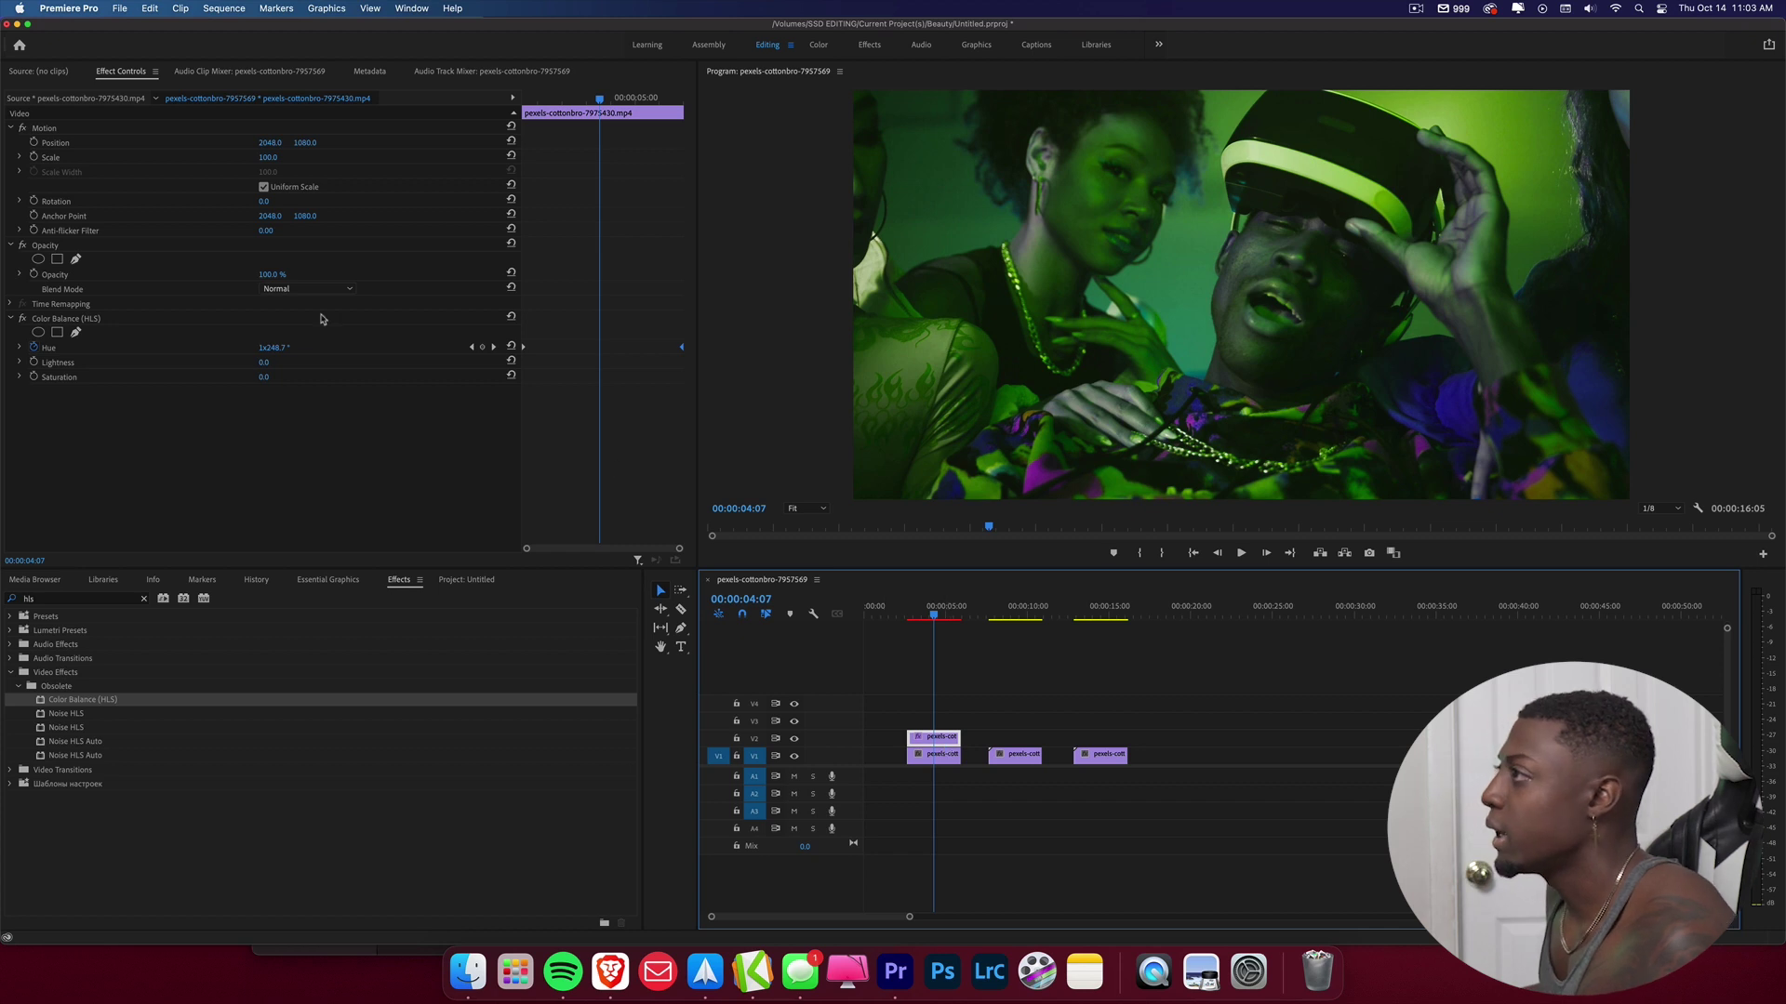
left_click(270, 276)
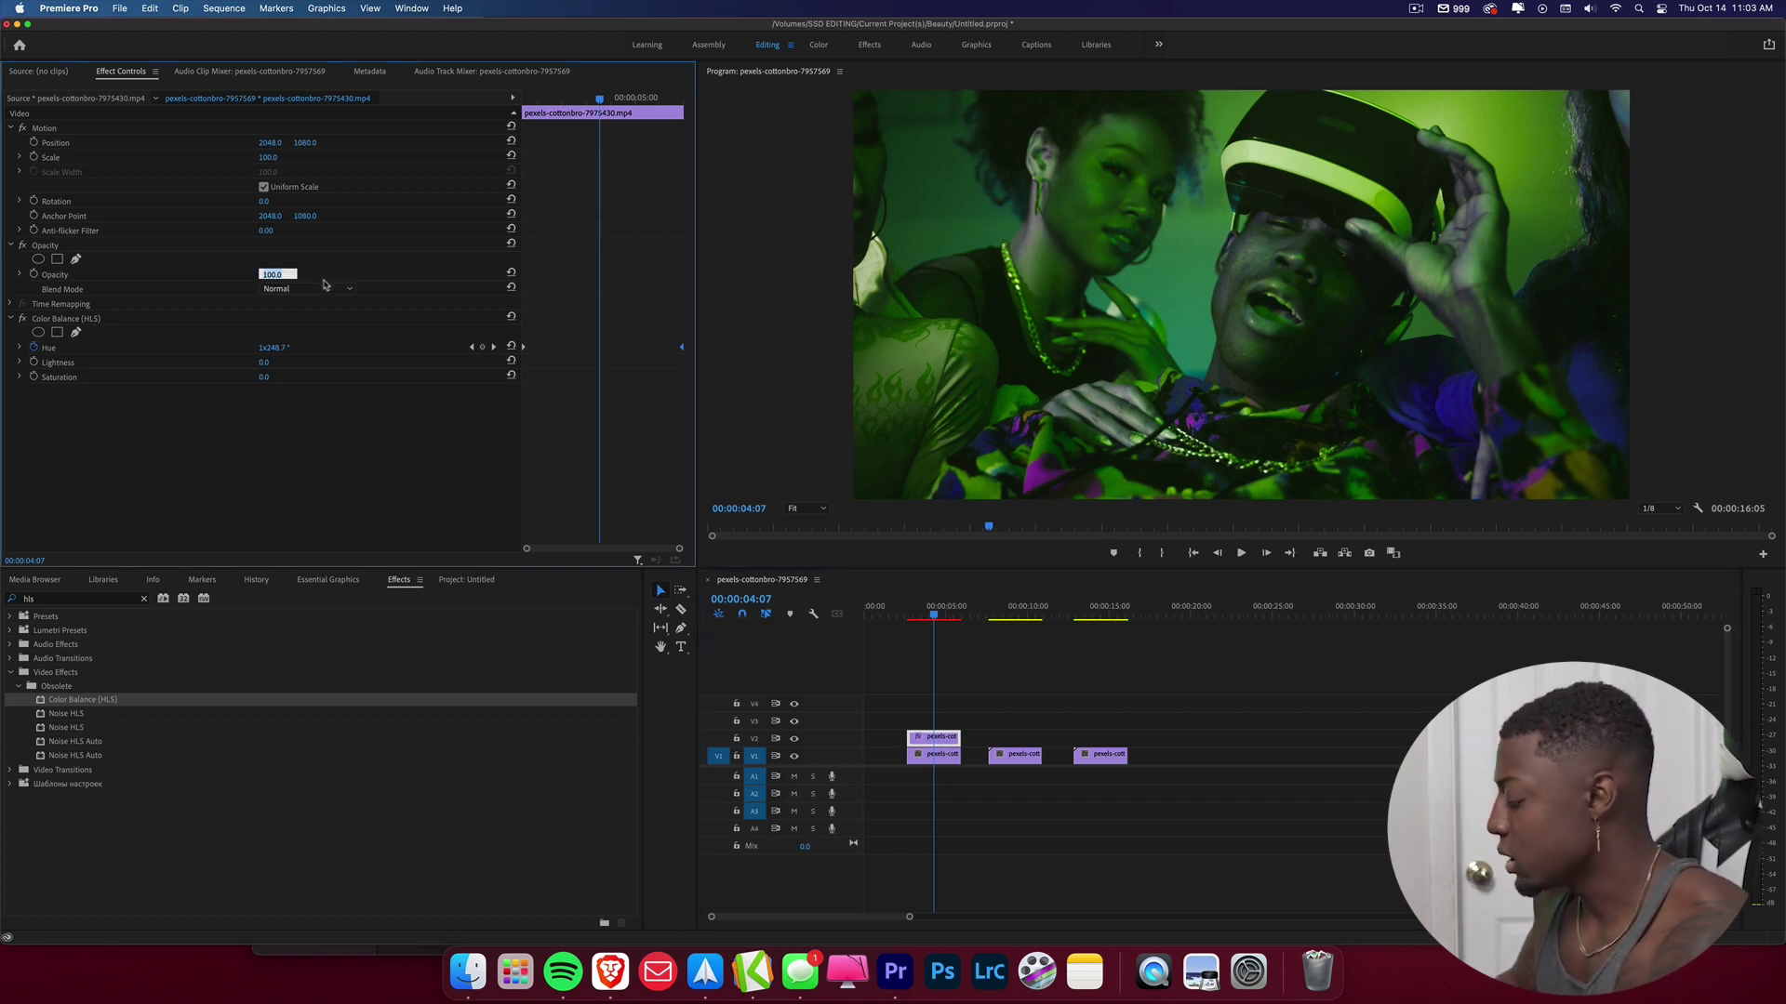
type("30")
key("Return")
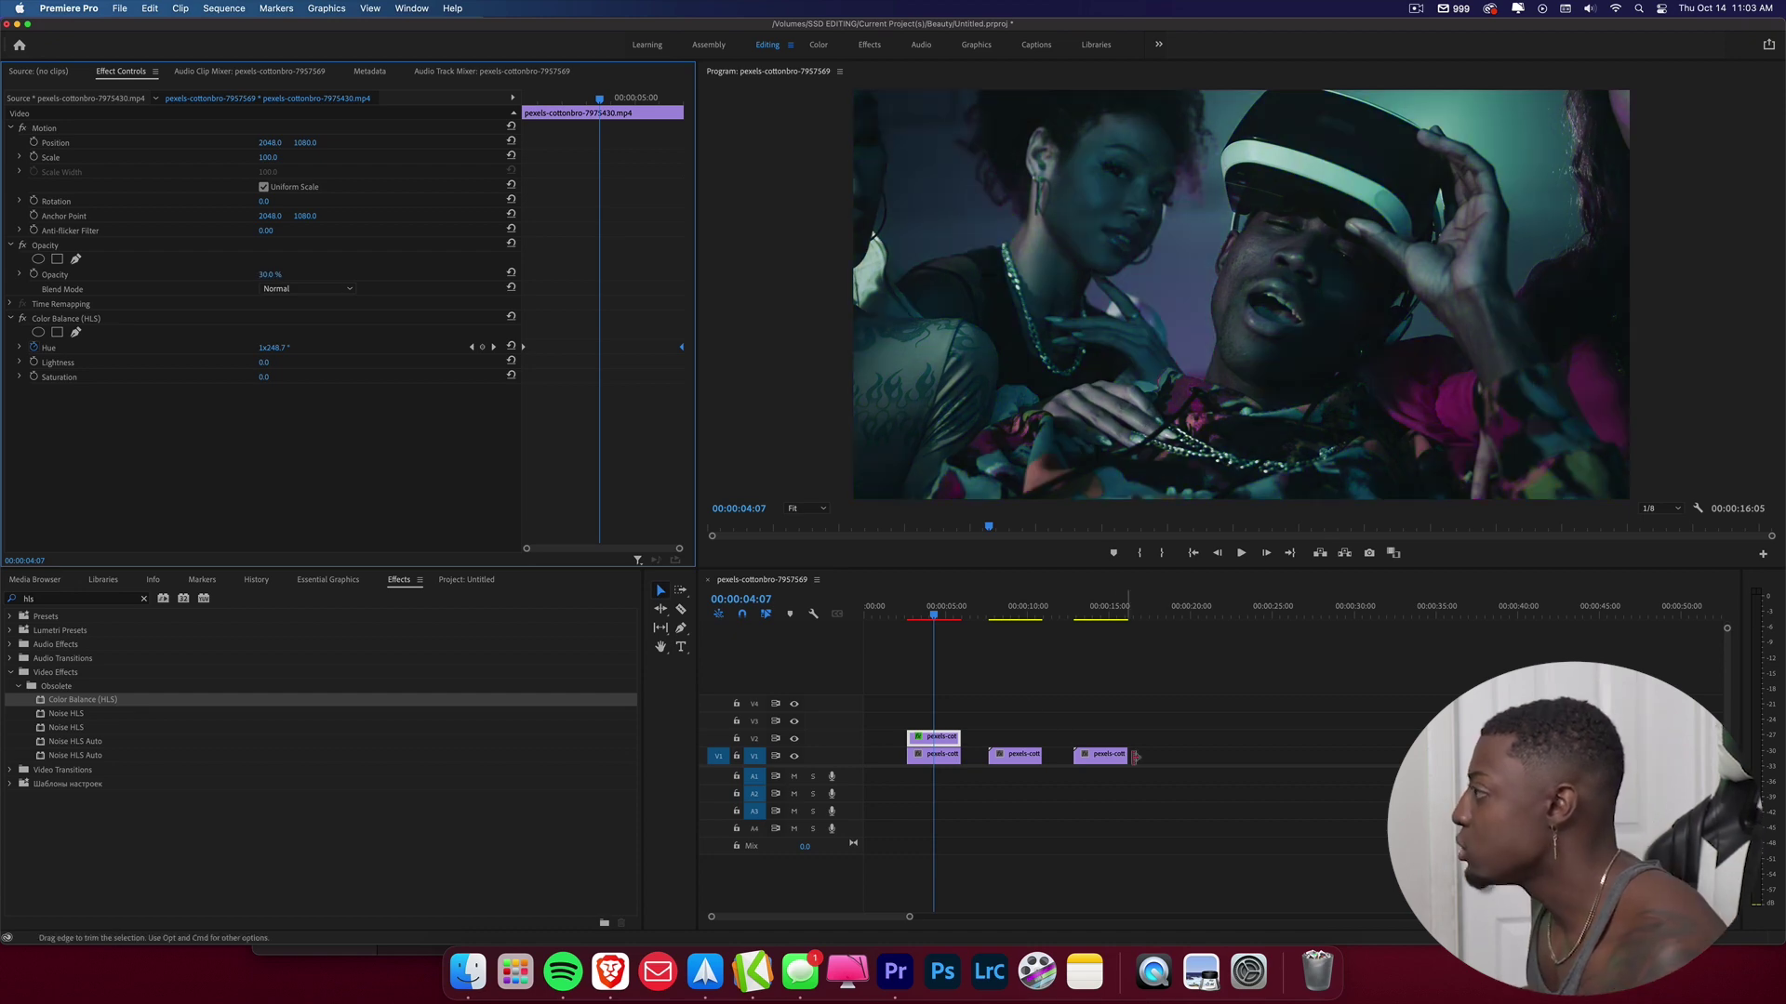
left_click_drag(934, 616, 930, 620)
Set the overlay's scale to 110 and play back the ghosted double image.
left_click(271, 158)
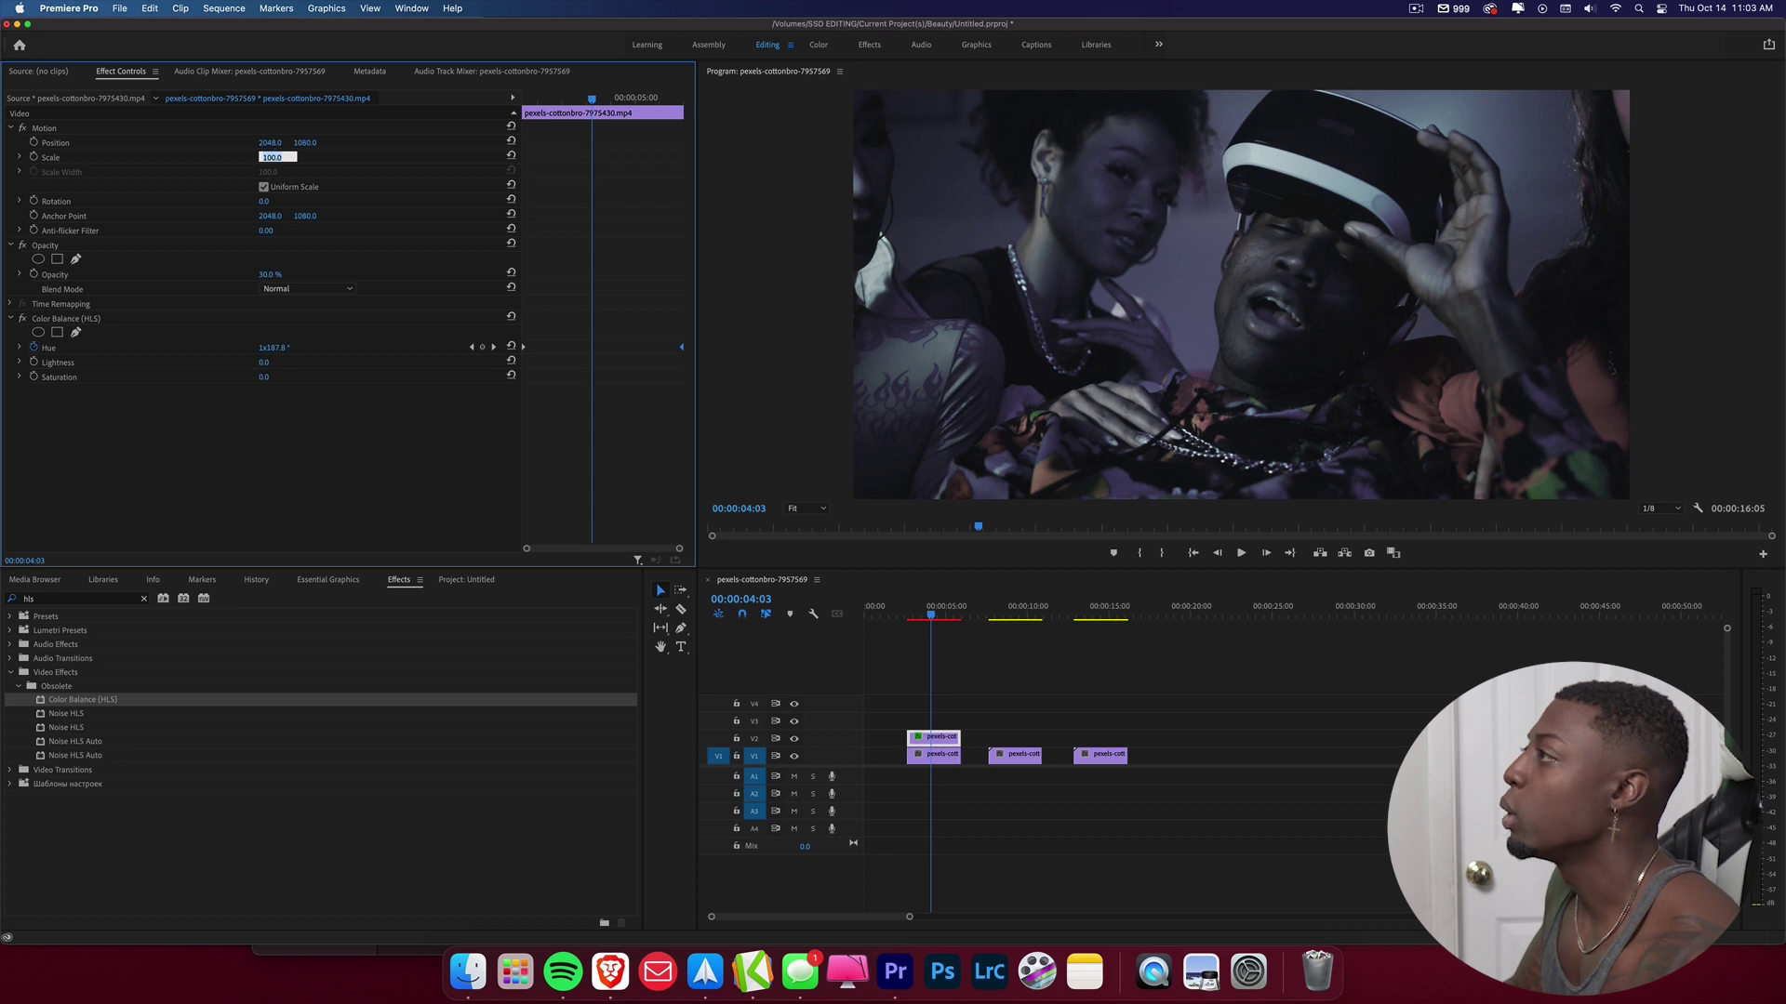
key("Return")
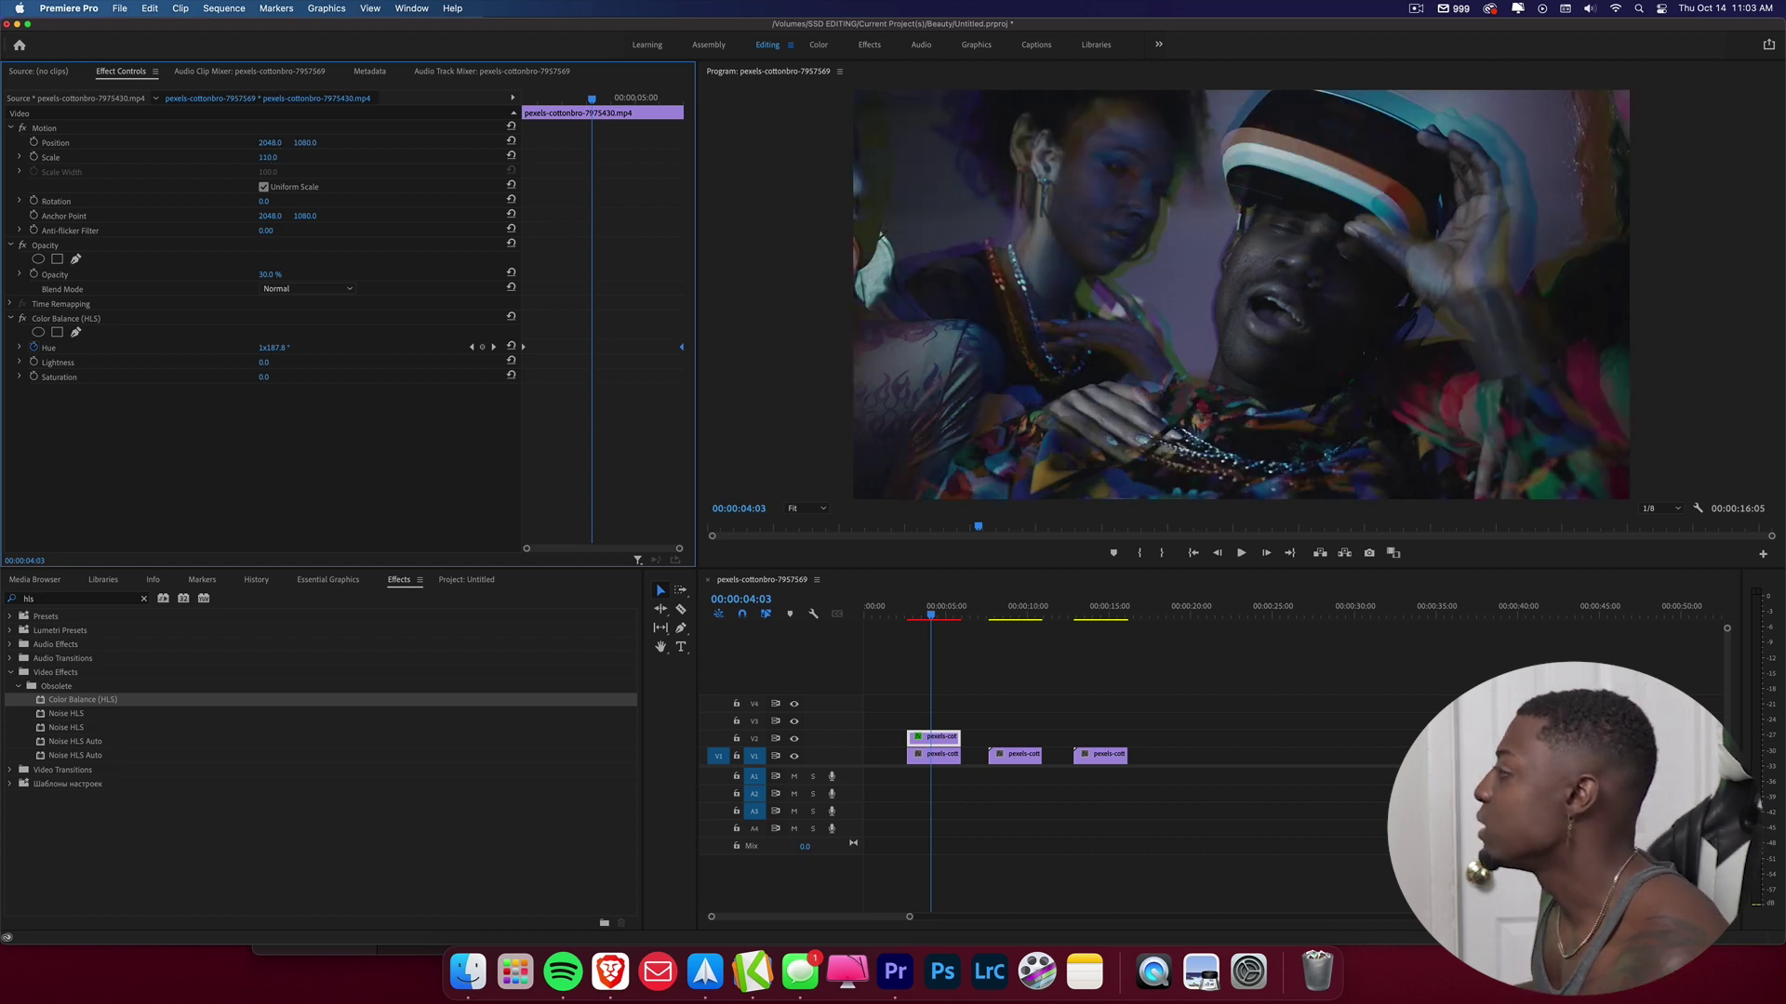
left_click_drag(930, 615, 908, 619)
key("space")
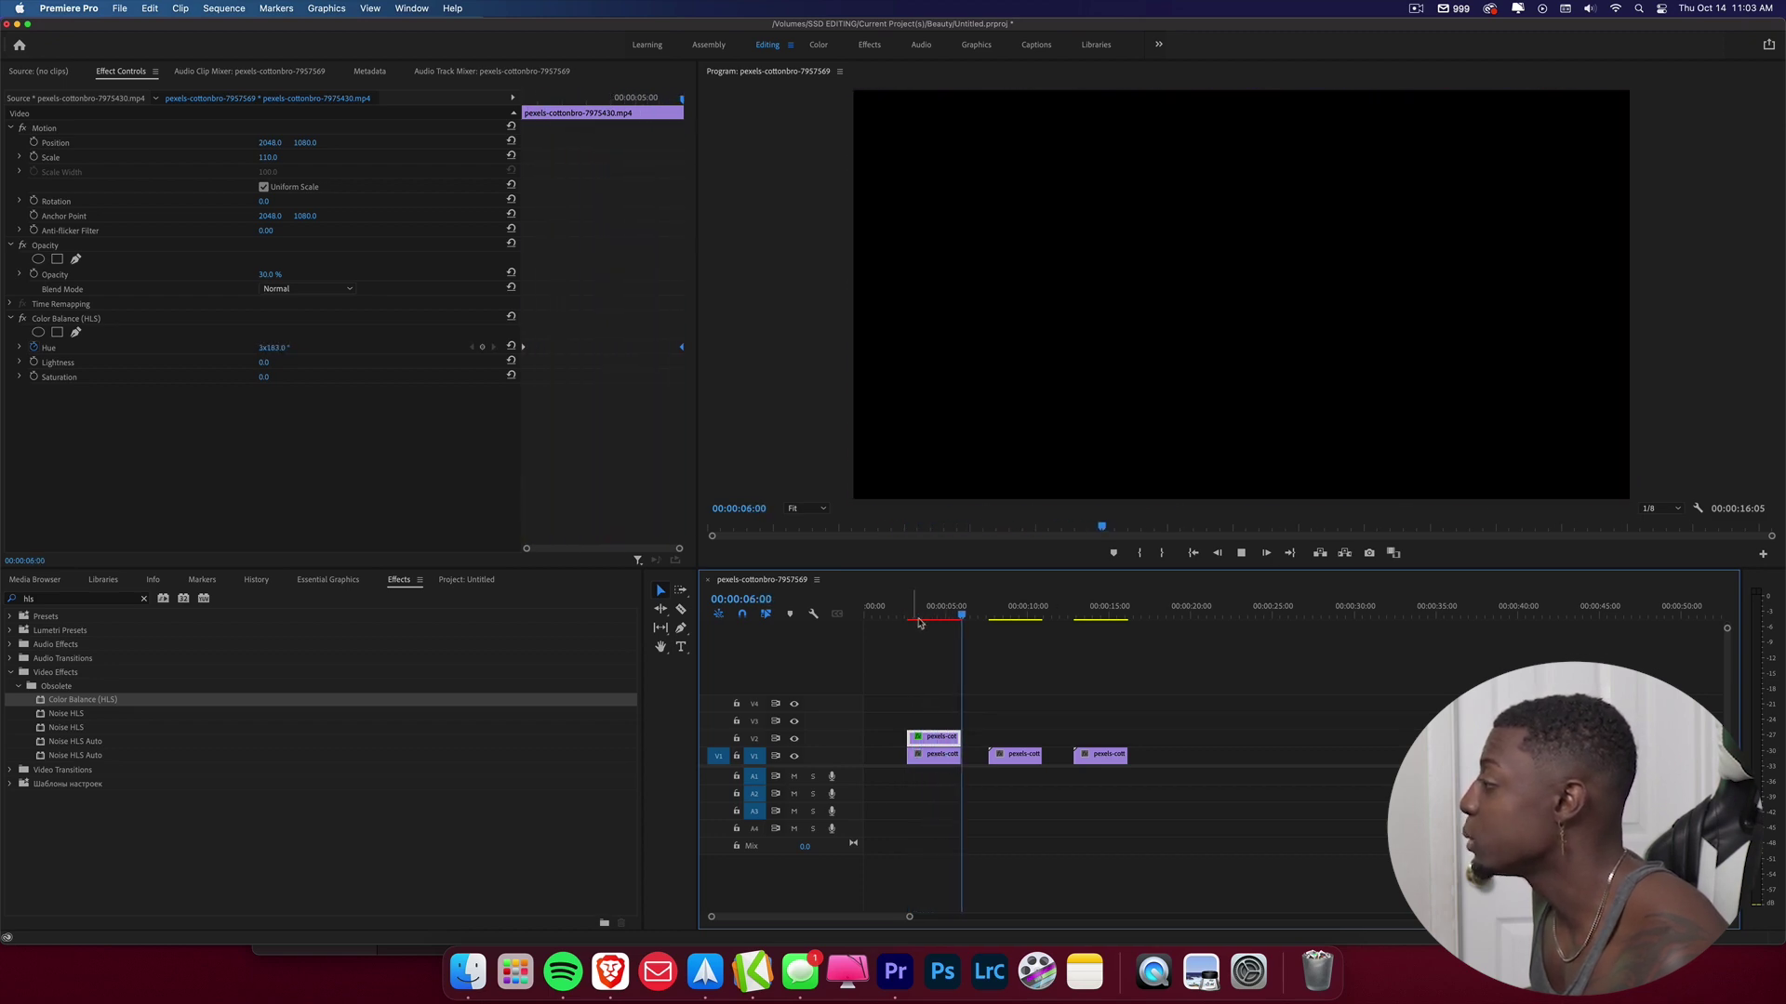
Duplicate the biker clip onto track V2.
key("space")
left_click(1011, 615)
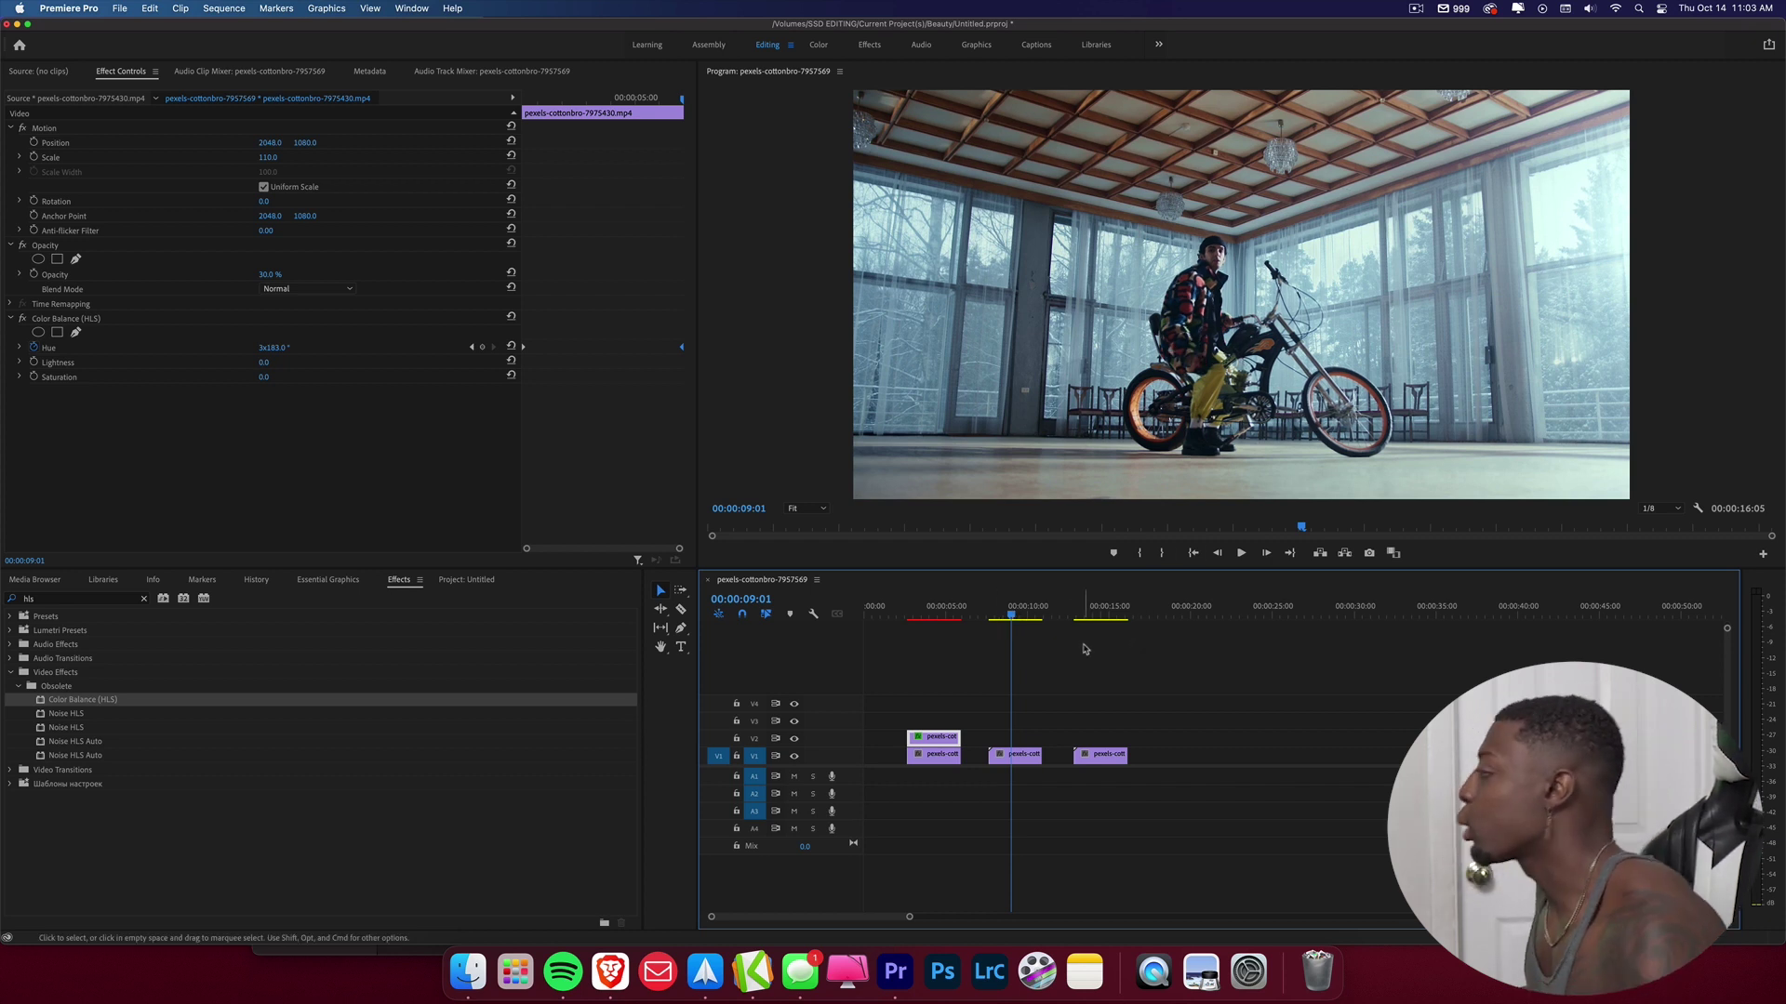
scroll(1023, 744, "right", 2)
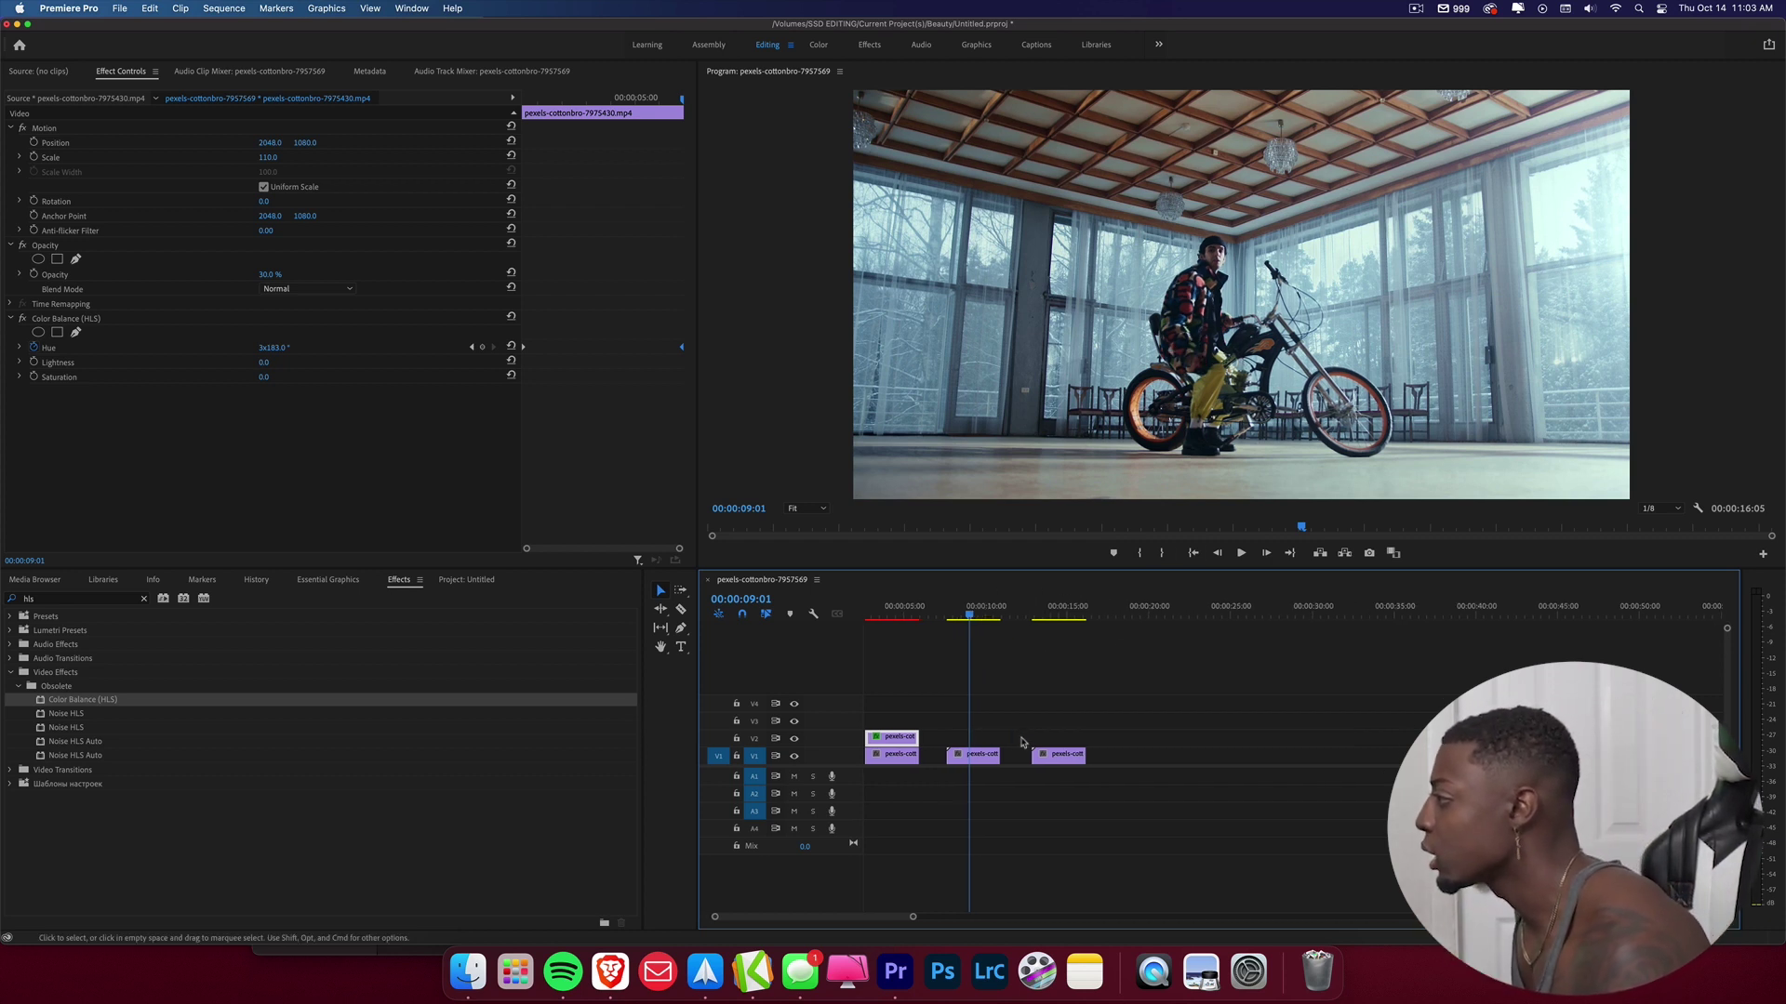
left_click_drag(970, 756, 972, 738)
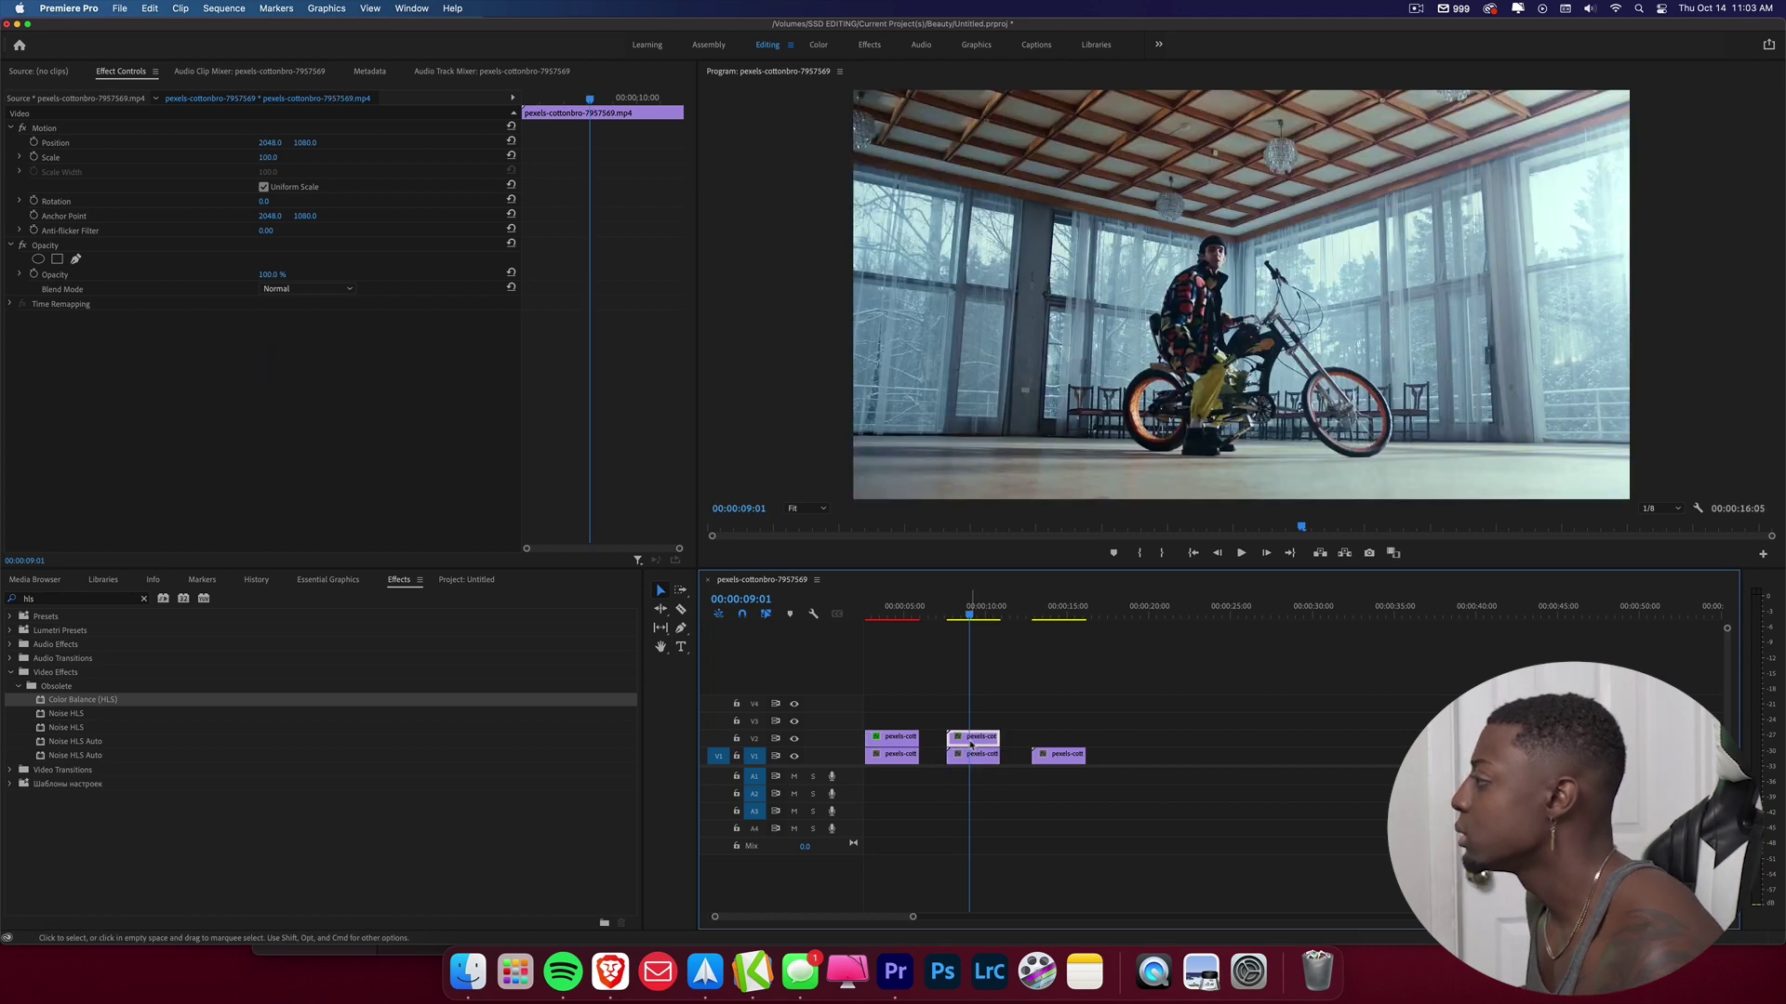
Apply Turbulent Displace, found by searching 'turb', to the biker copy.
left_click(142, 599)
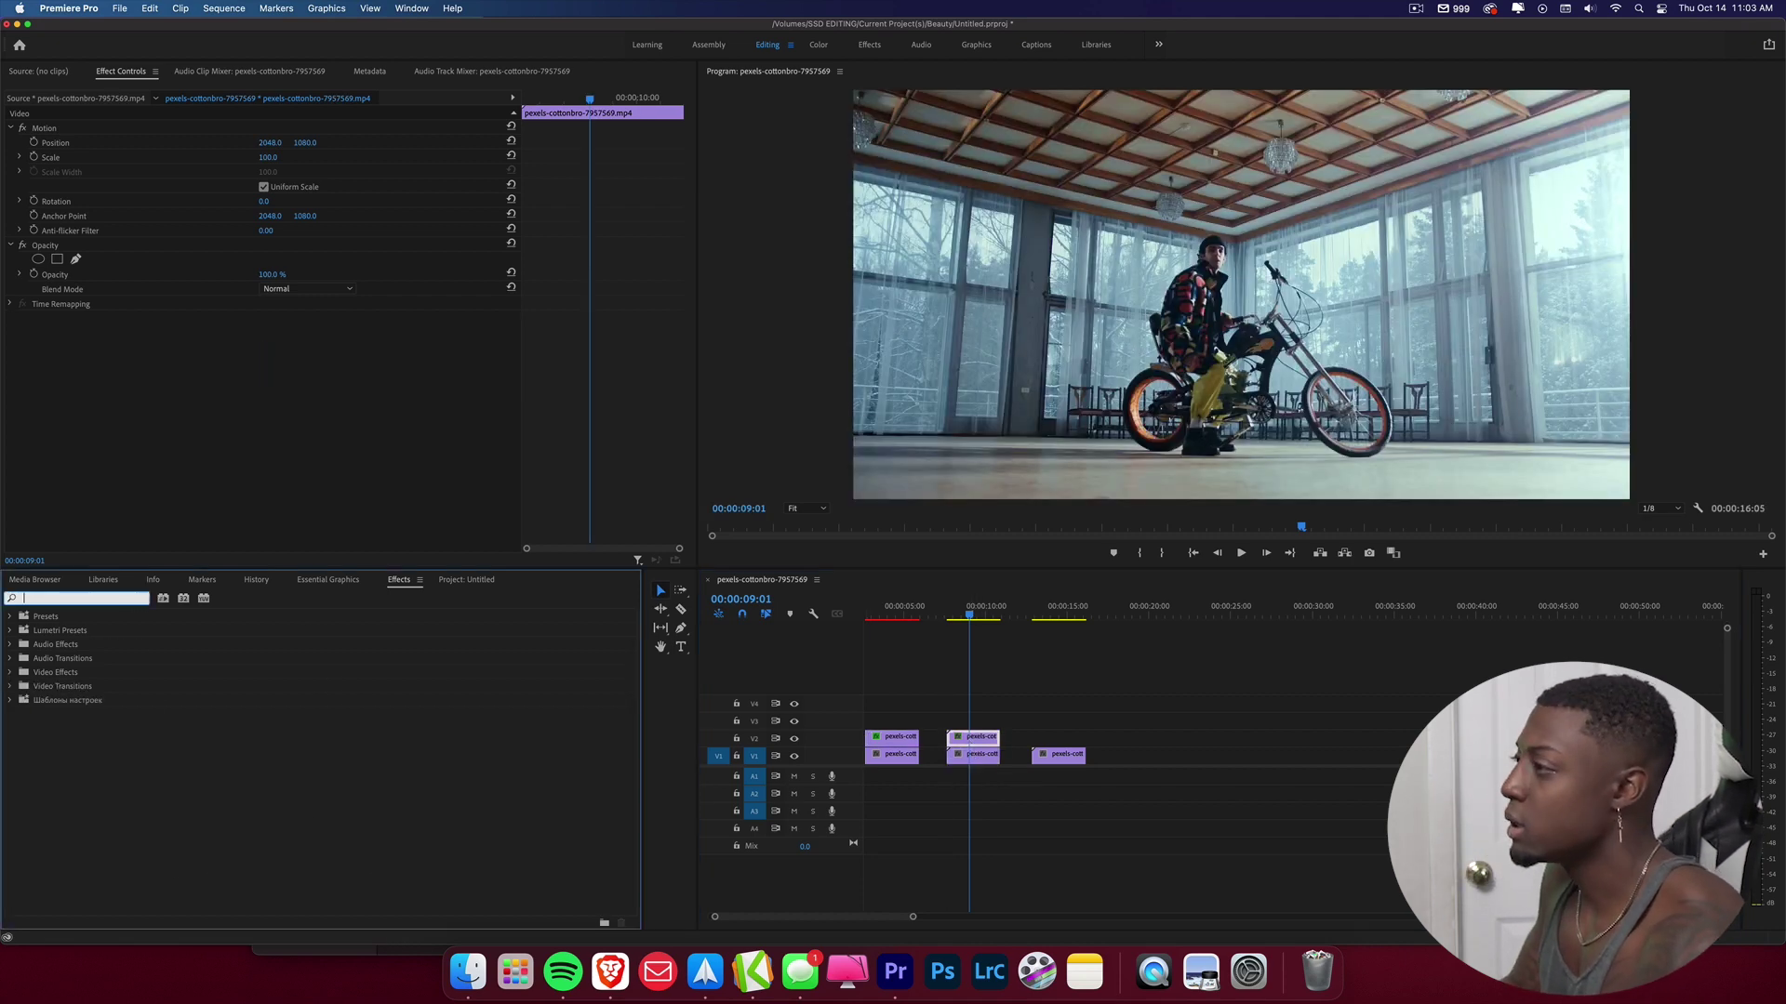
type("turb")
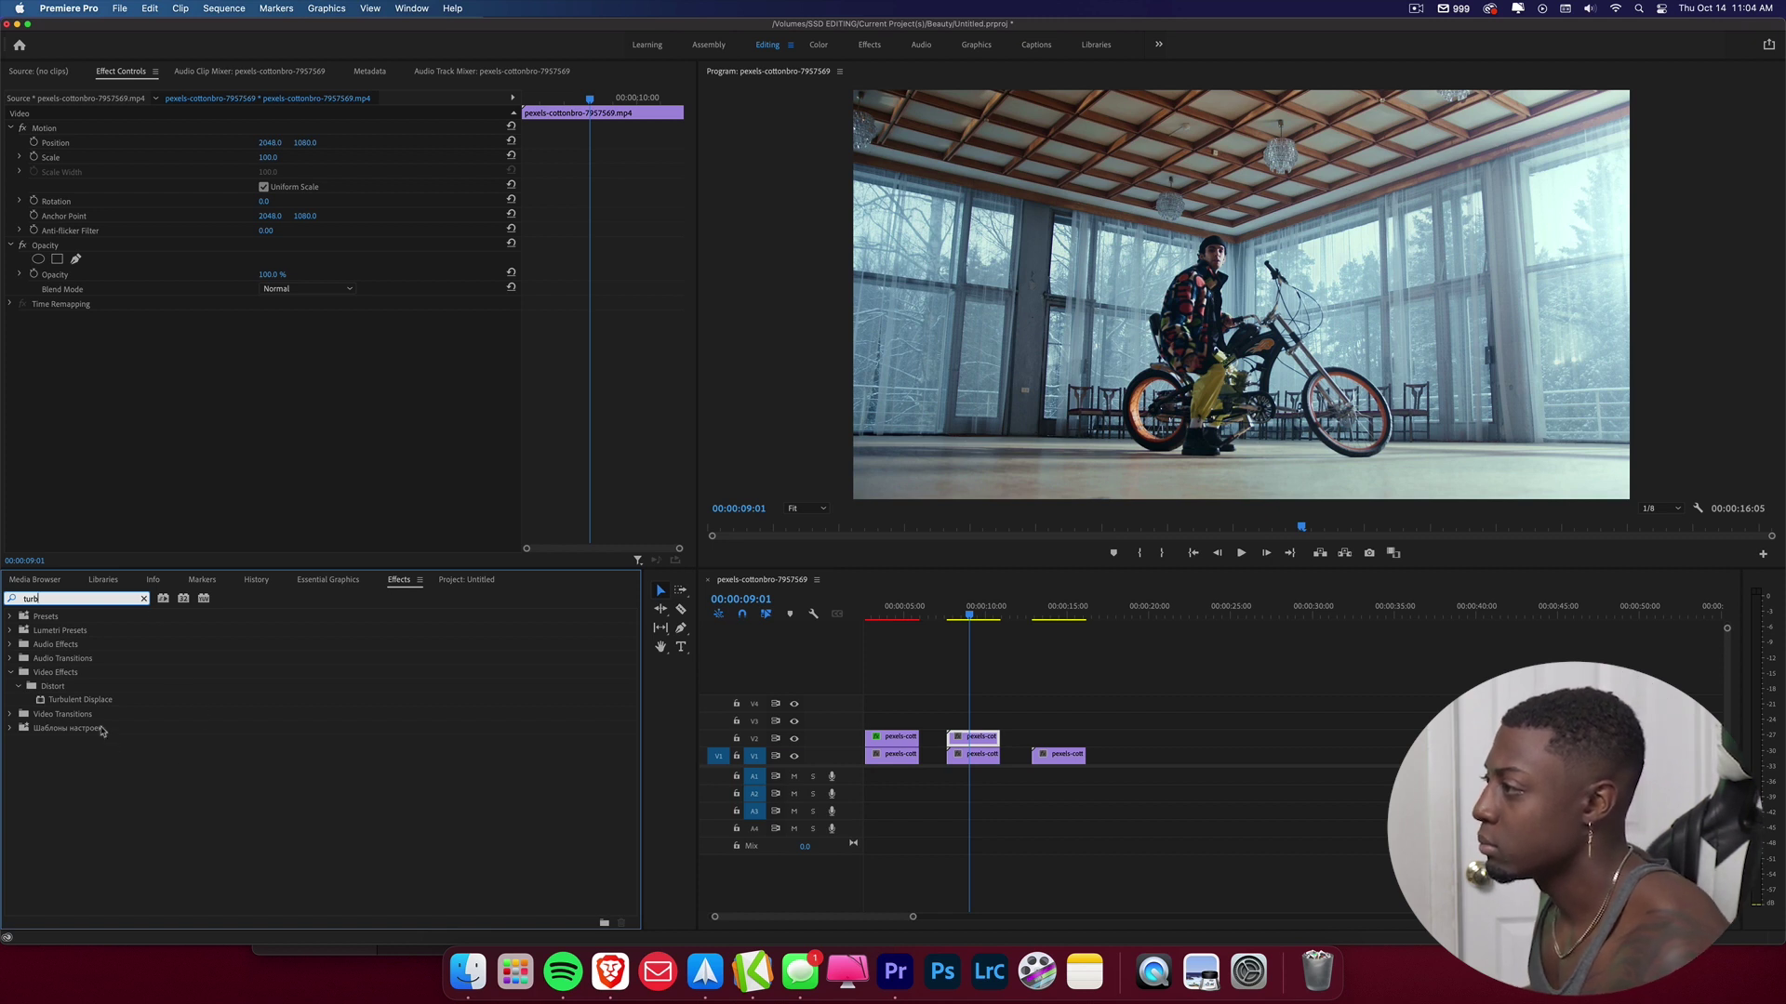
left_click_drag(84, 699, 983, 737)
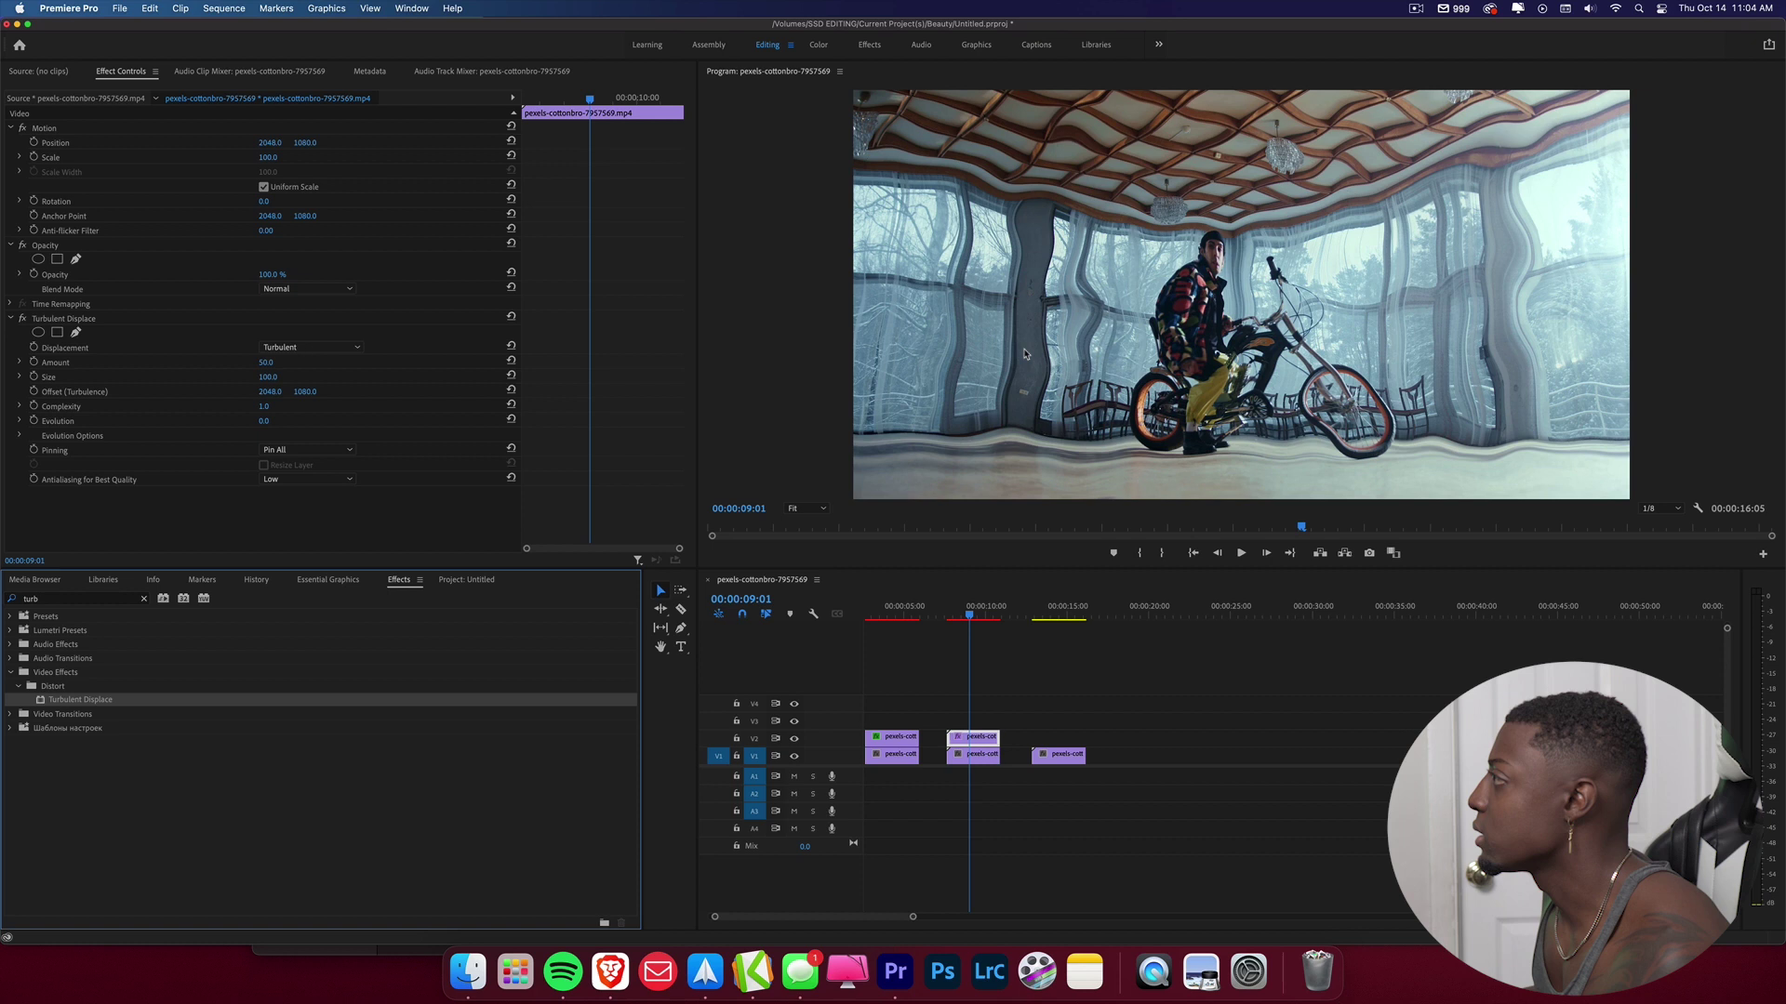
Keyframe the Turbulent Displace Offset from the clip start to 3284.6, 1838.8 at 00:00:10:12.
left_click(79, 391)
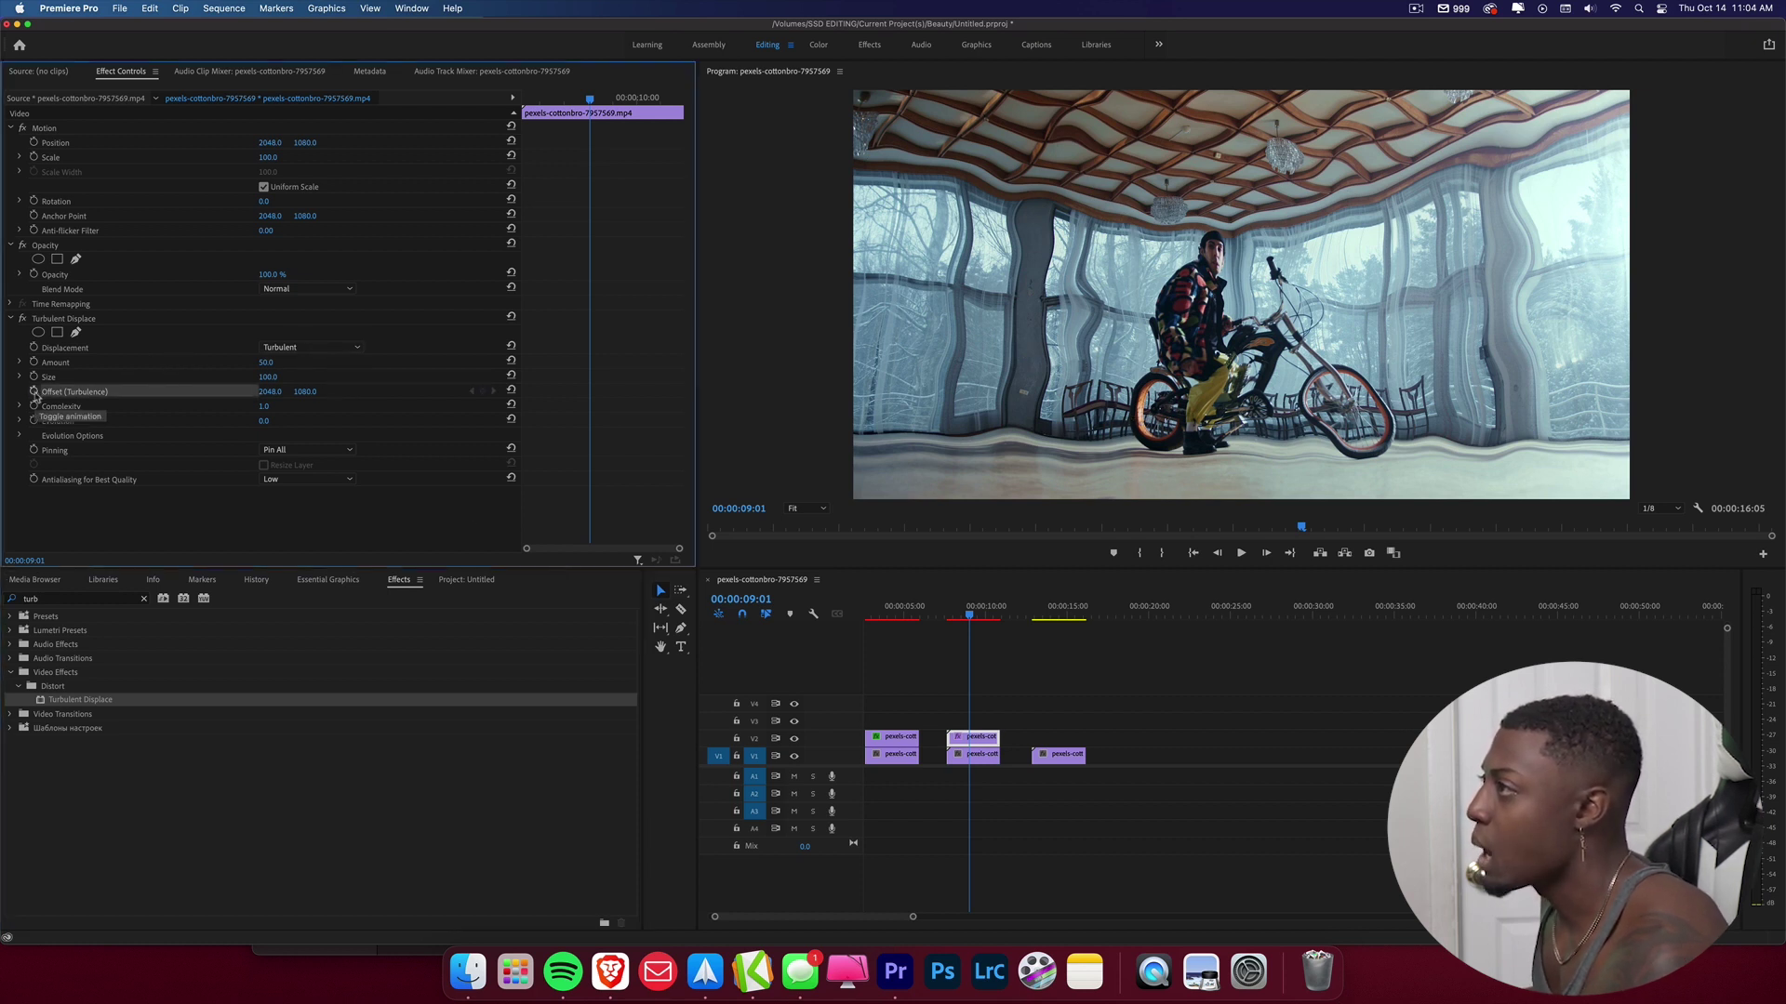
left_click(35, 394)
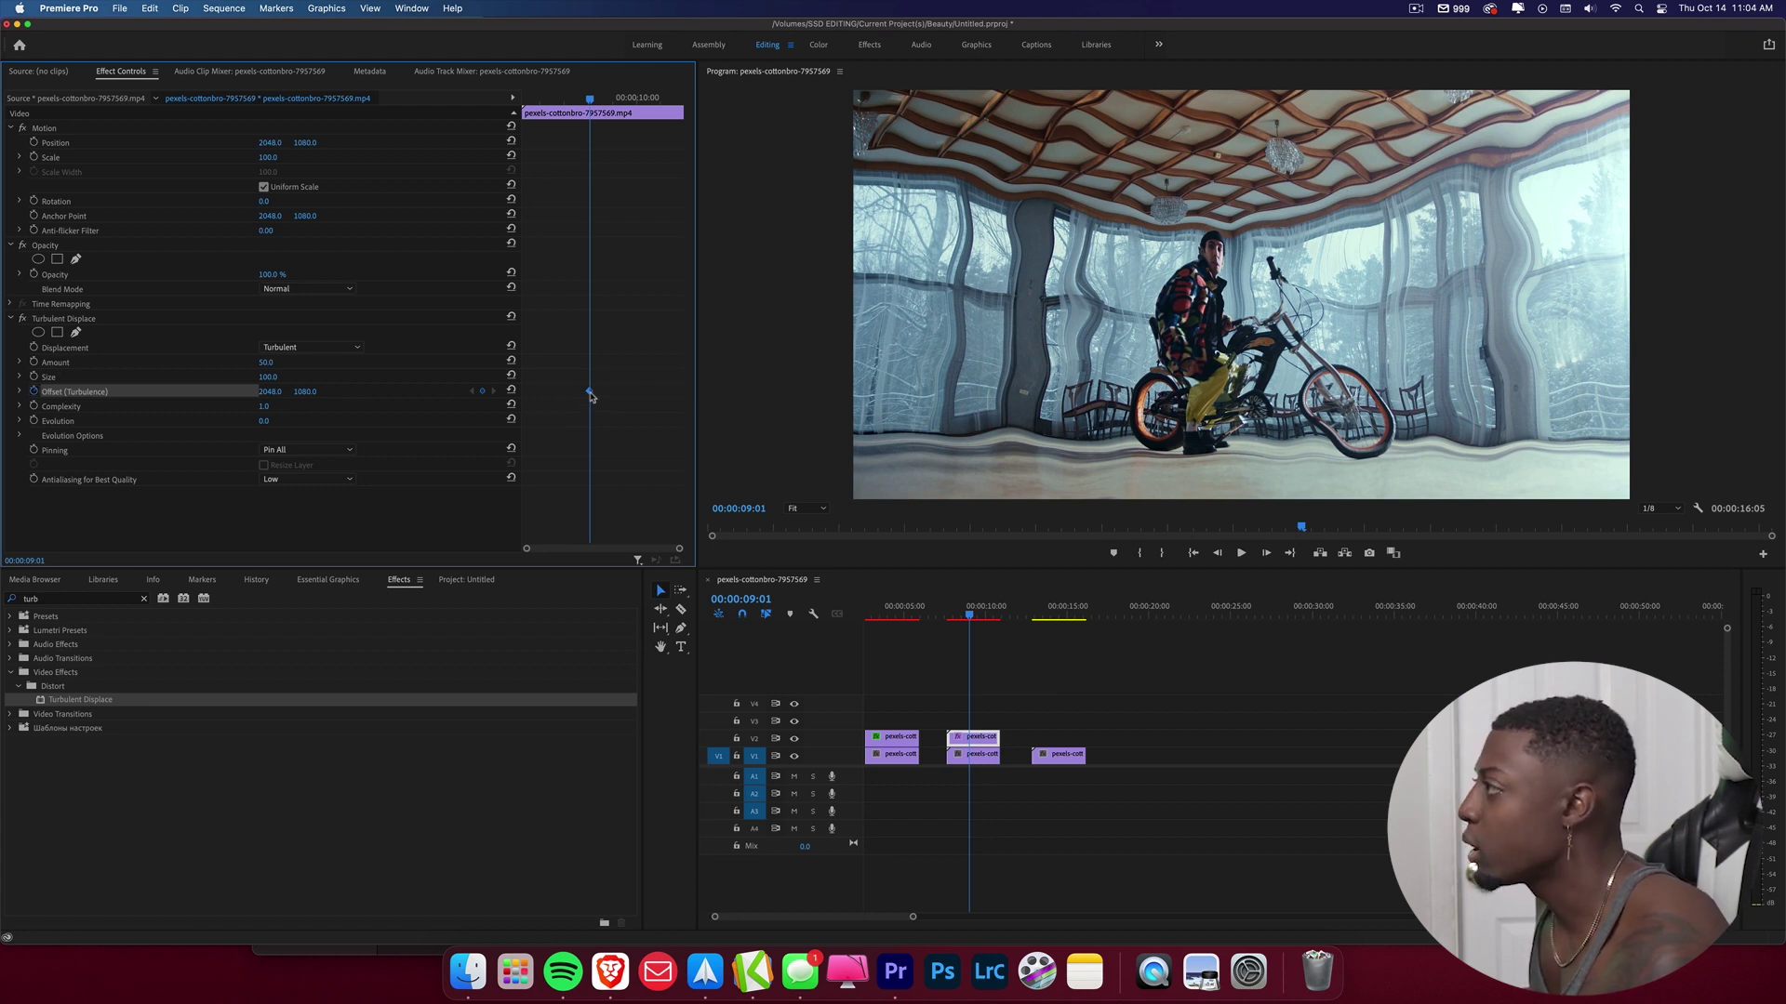
left_click_drag(591, 398, 491, 405)
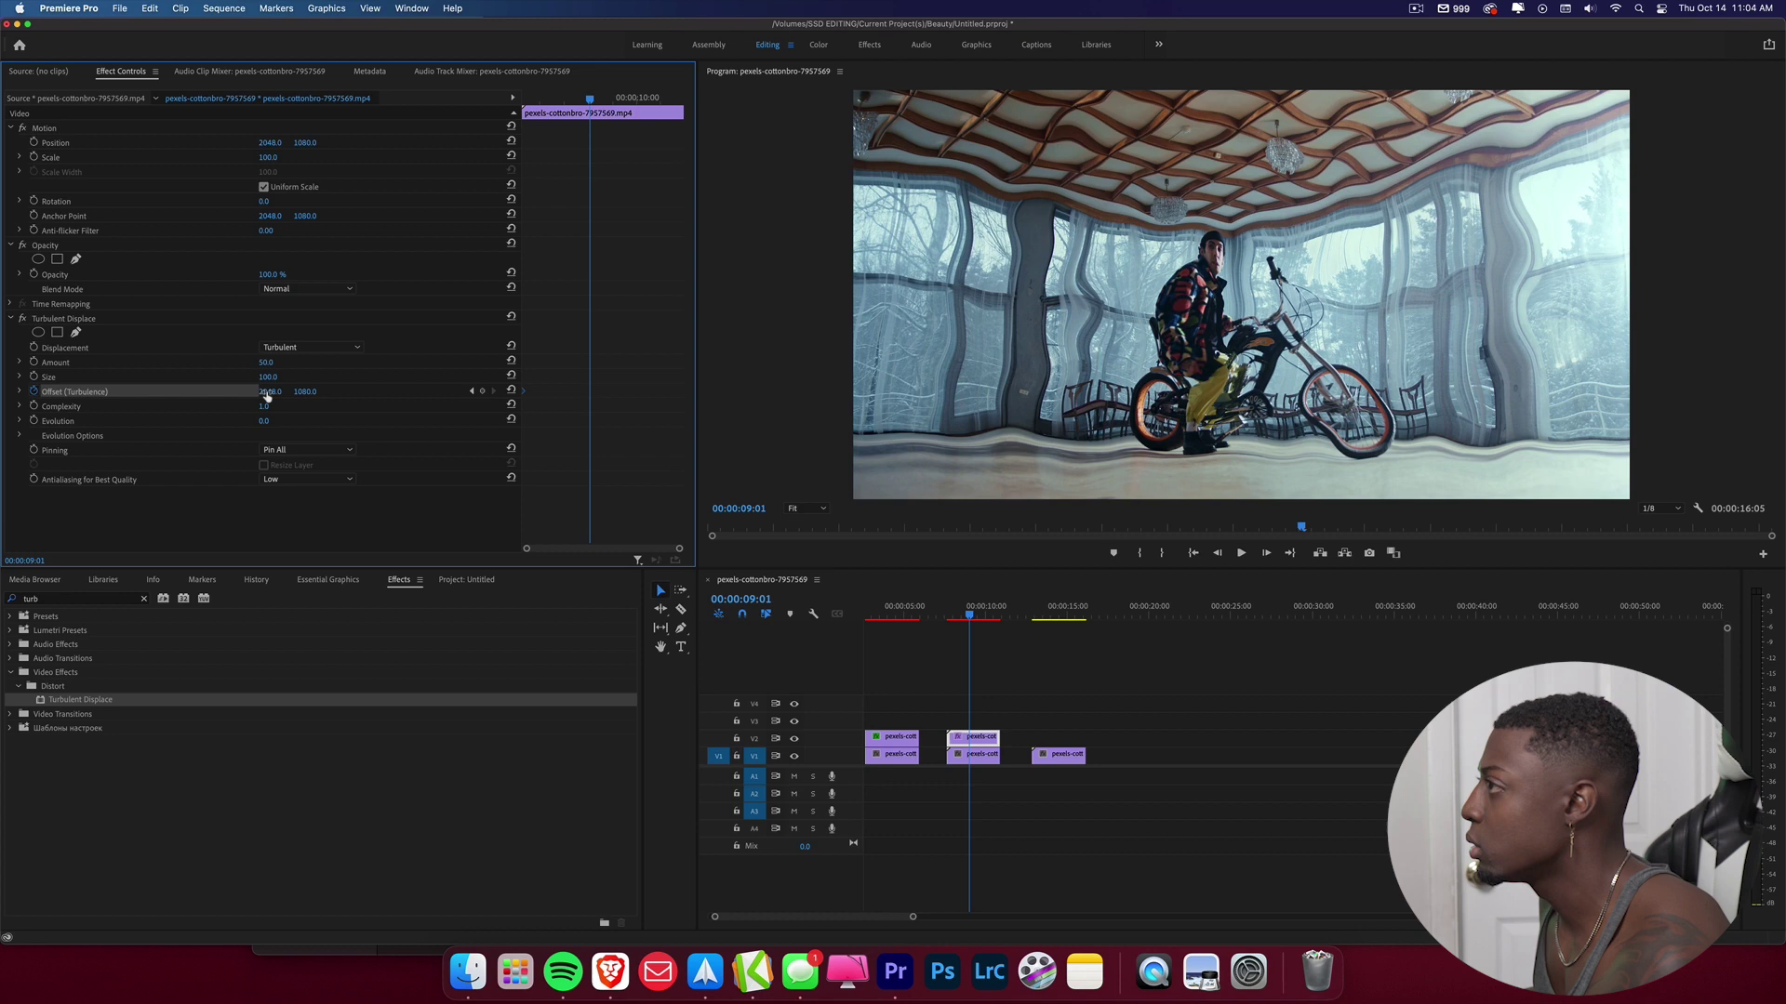
left_click_drag(269, 392, 380, 410)
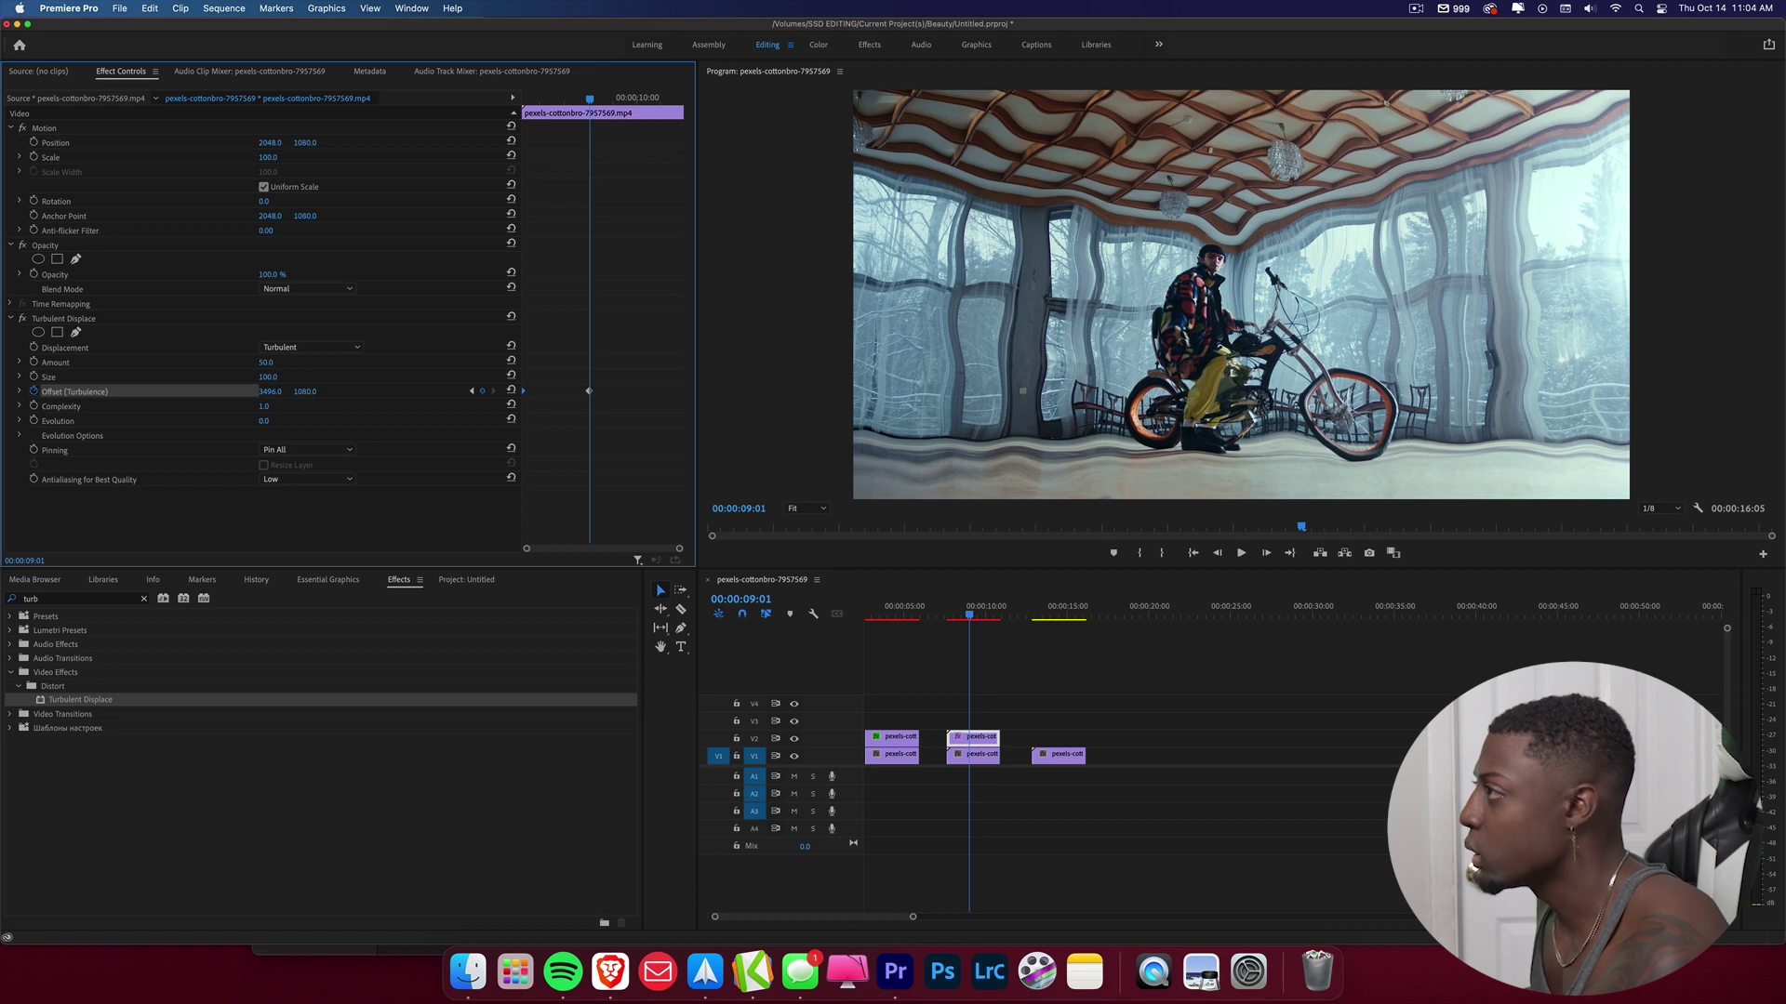
left_click_drag(305, 392, 337, 398)
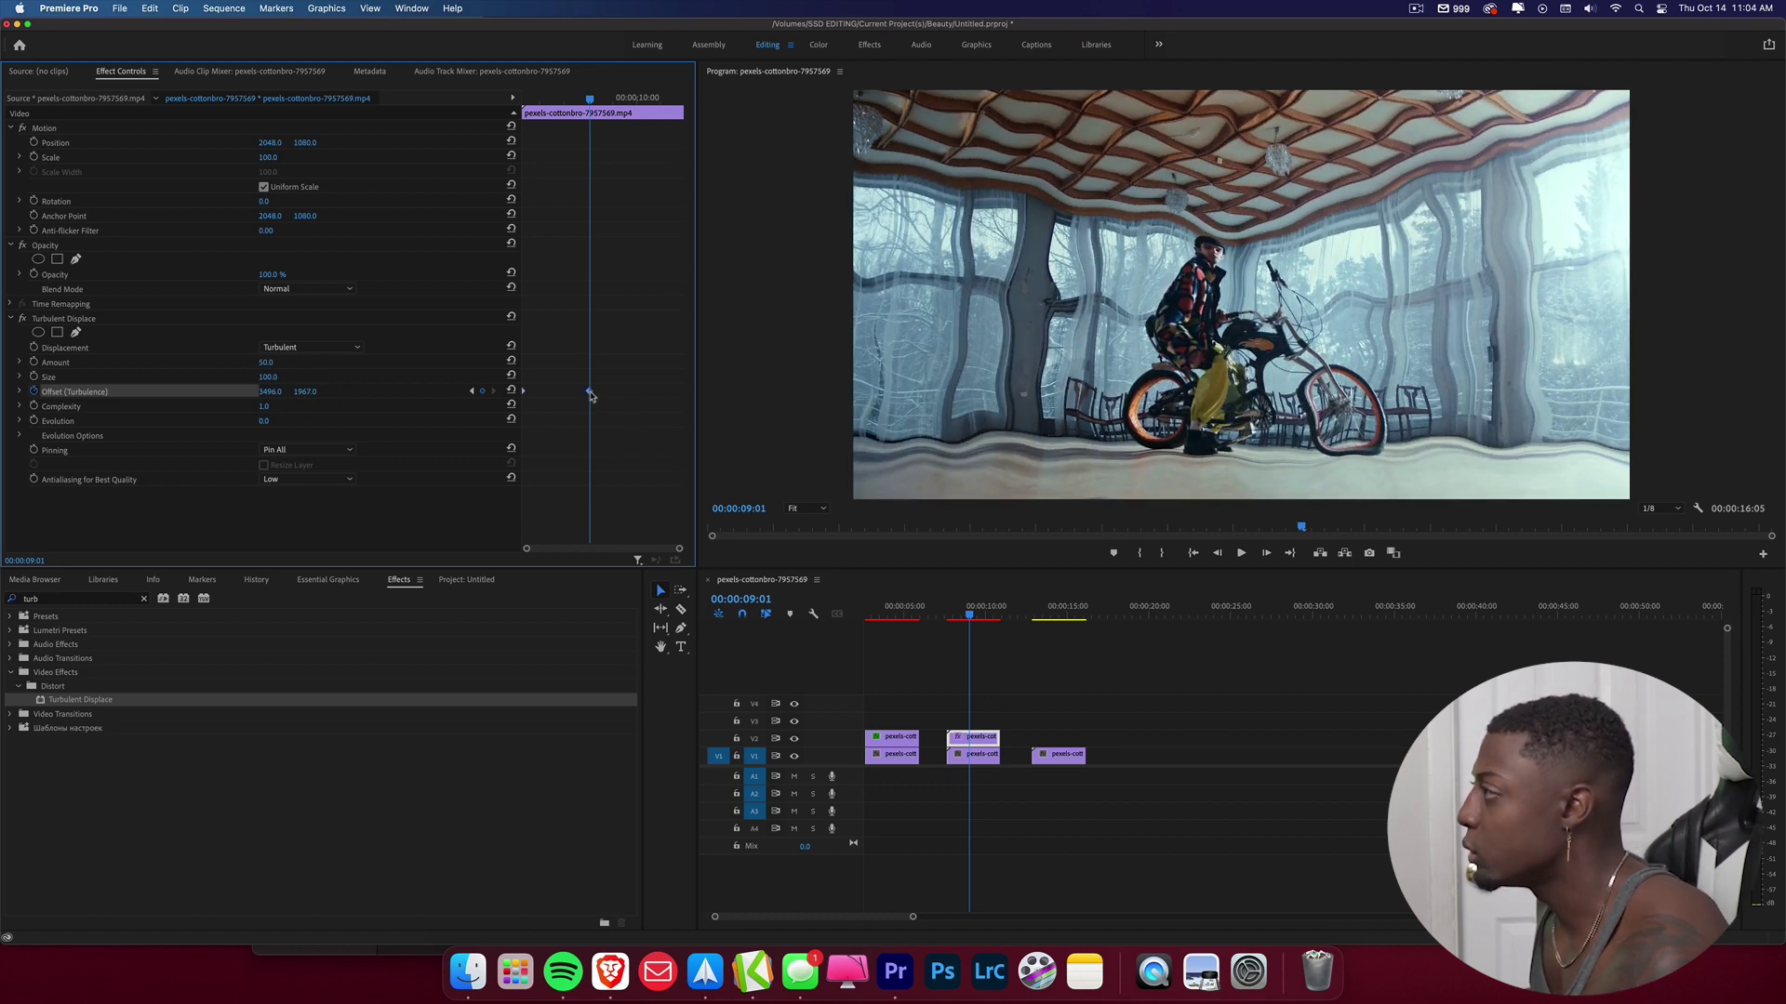
left_click_drag(591, 396, 744, 408)
Play back the drifting liquid warp on the biker clip.
left_click(948, 616)
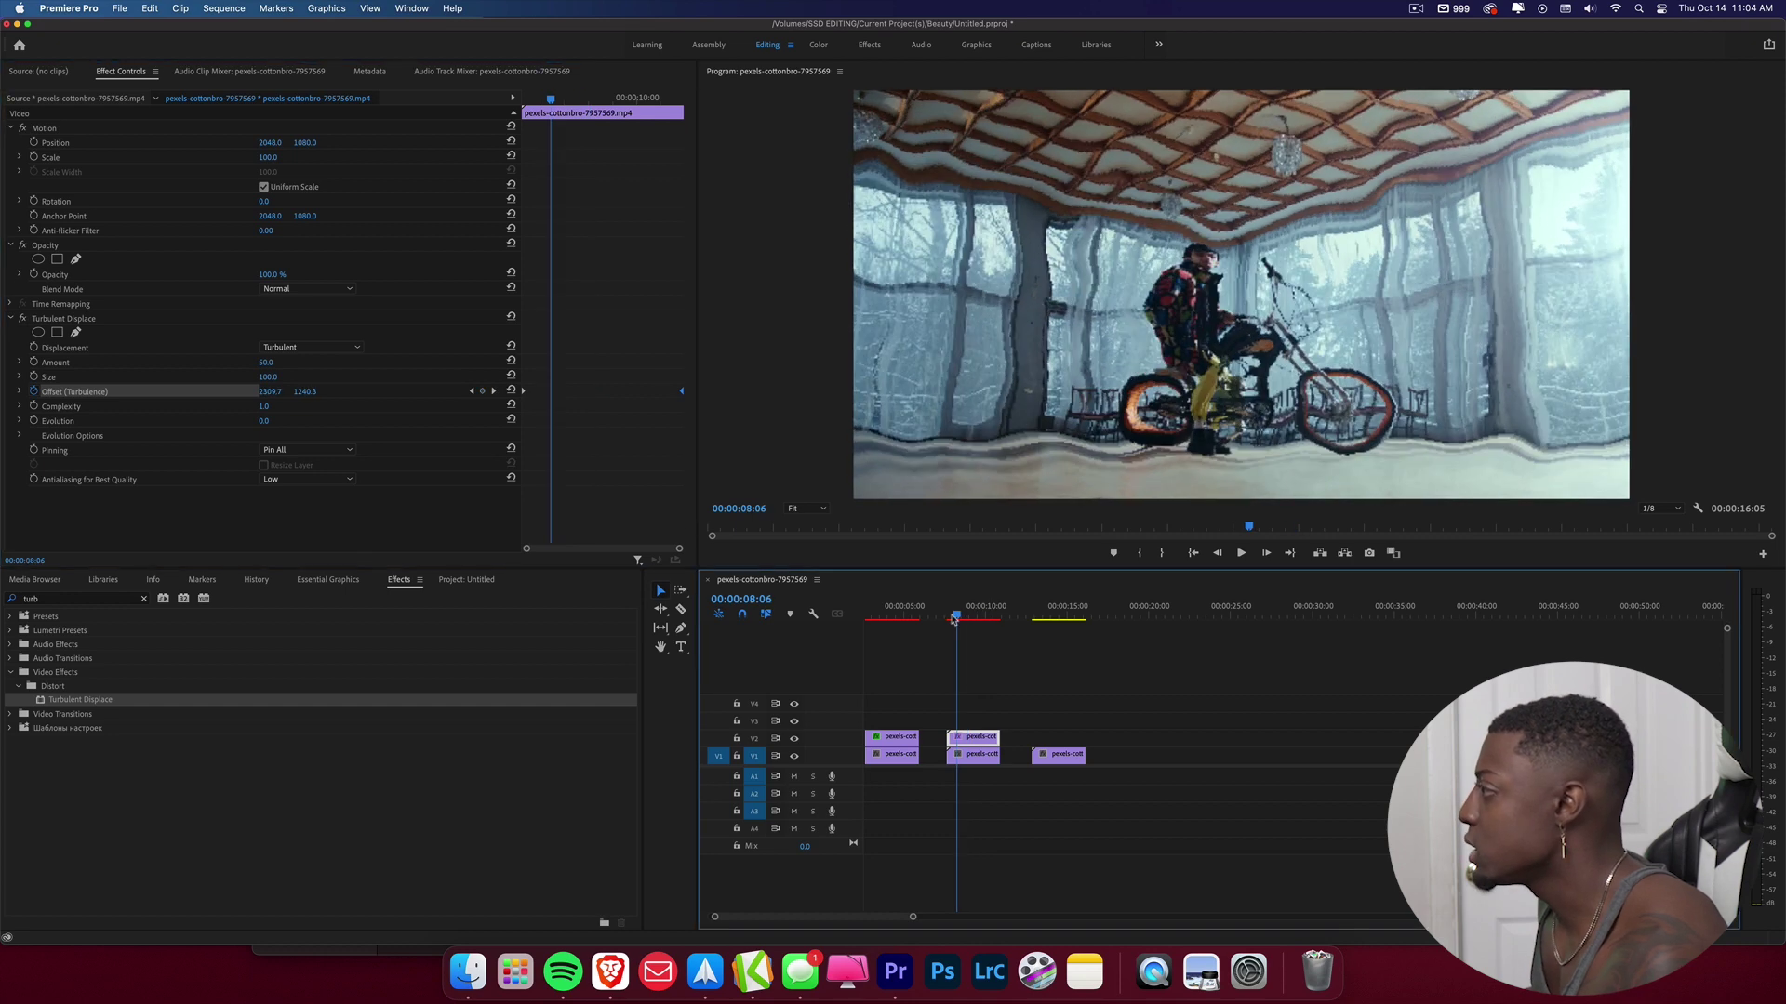
key("space")
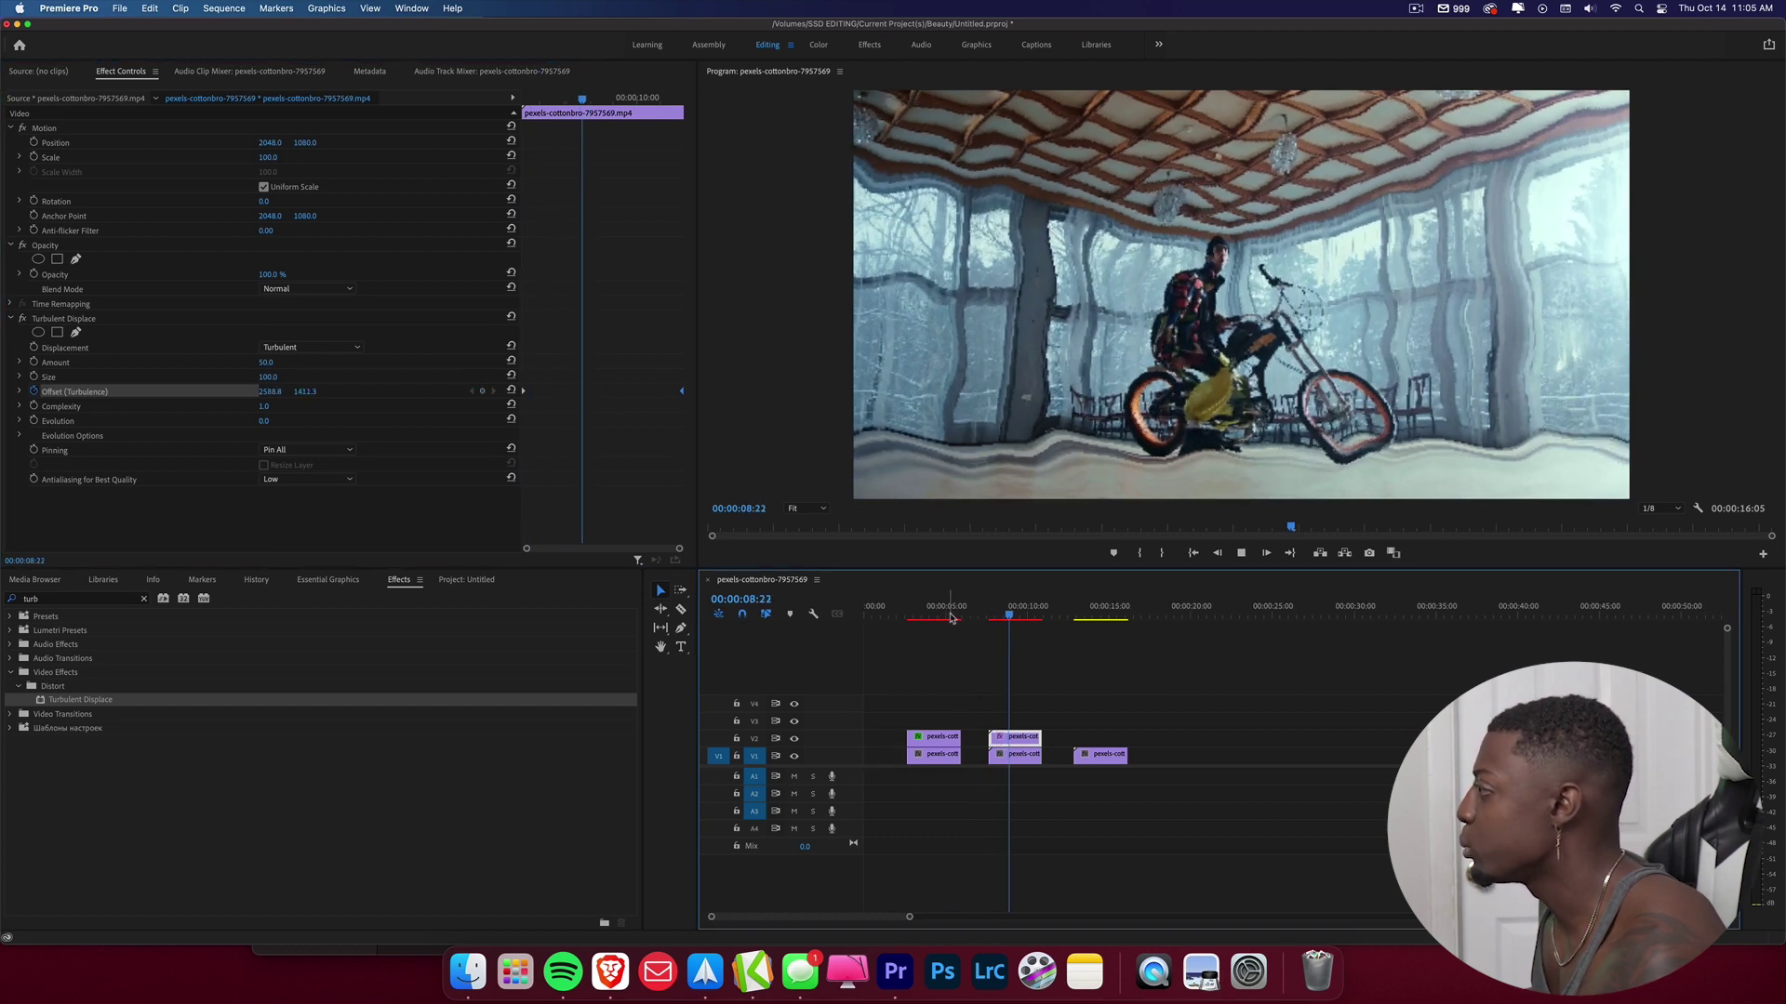
key("space")
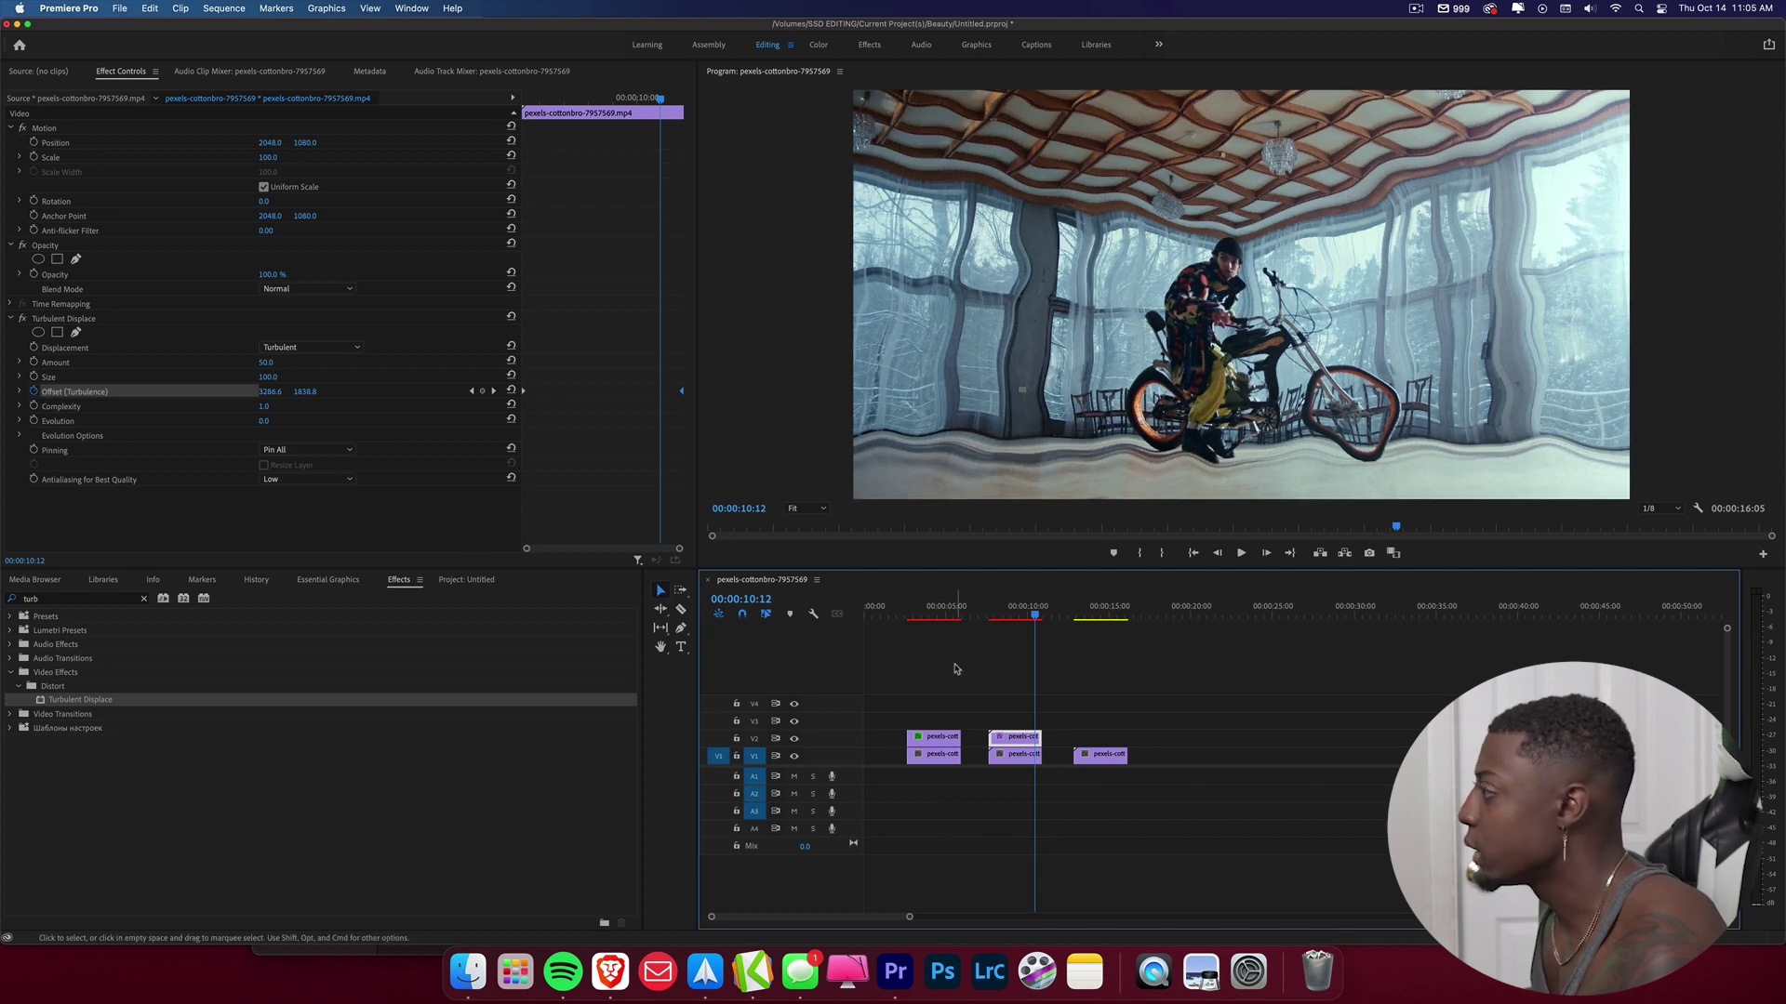
Copy the Color Balance (HLS) effect from the first clip's colour-cycling overlay.
left_click(928, 609)
left_click(946, 741)
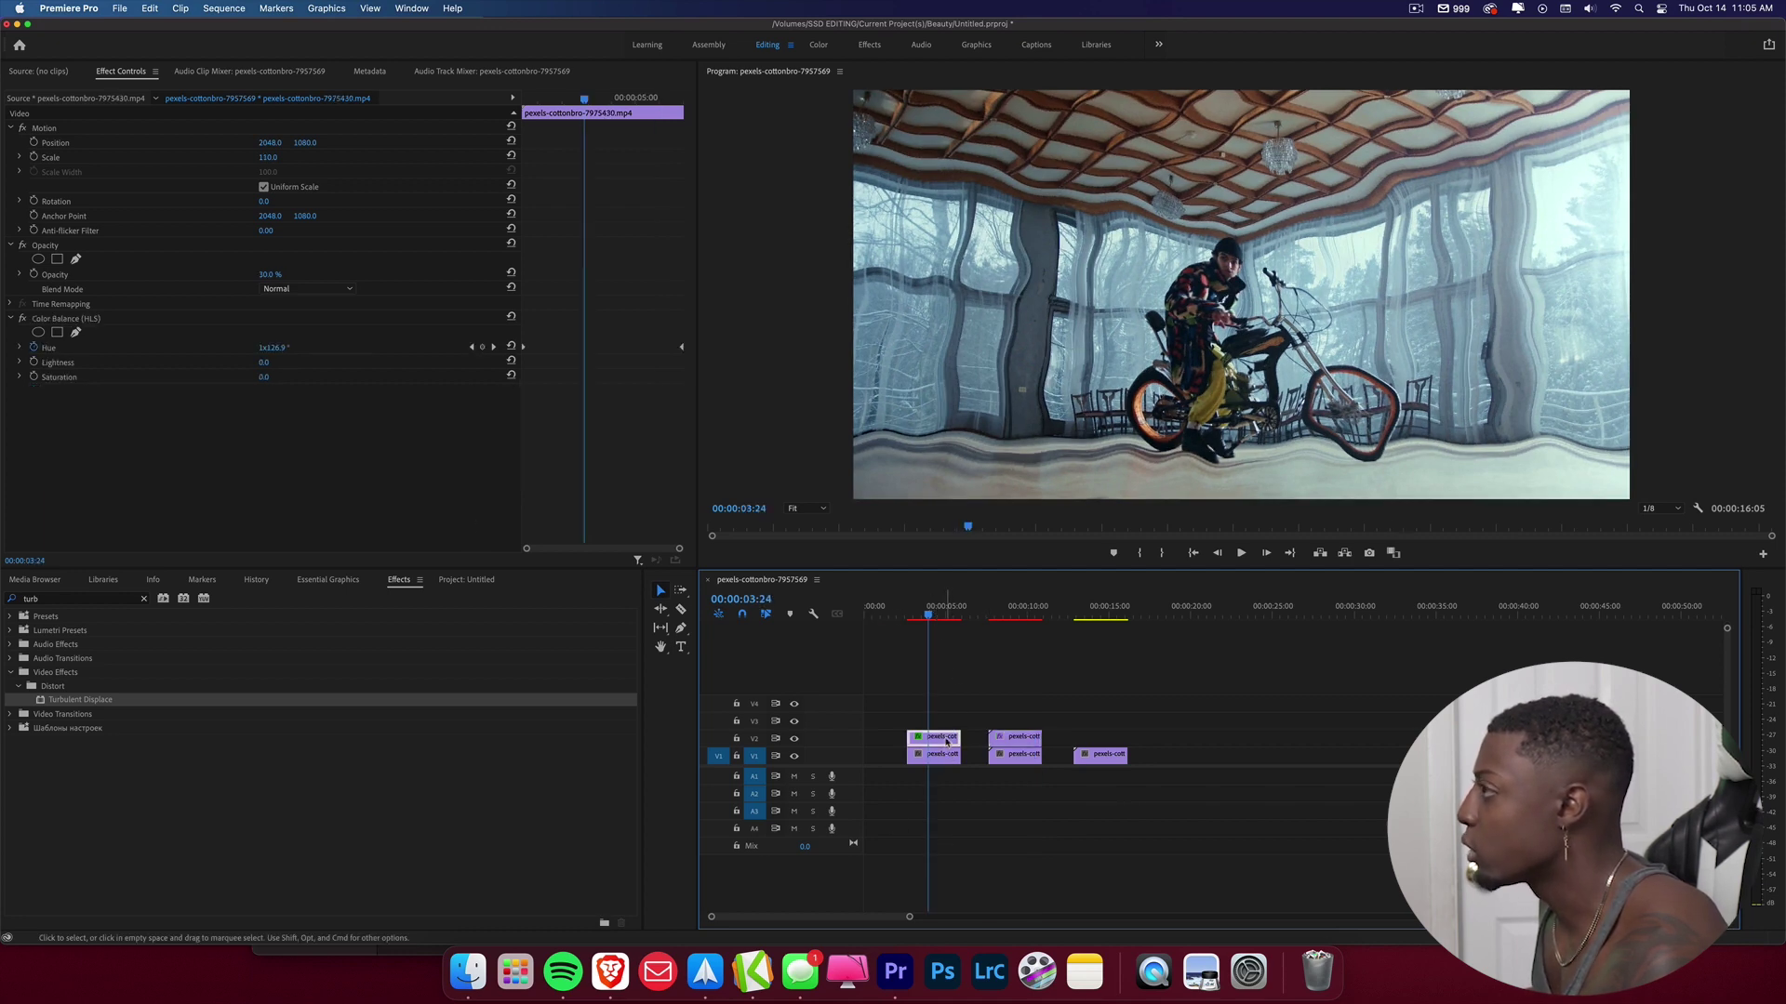
left_click(71, 320)
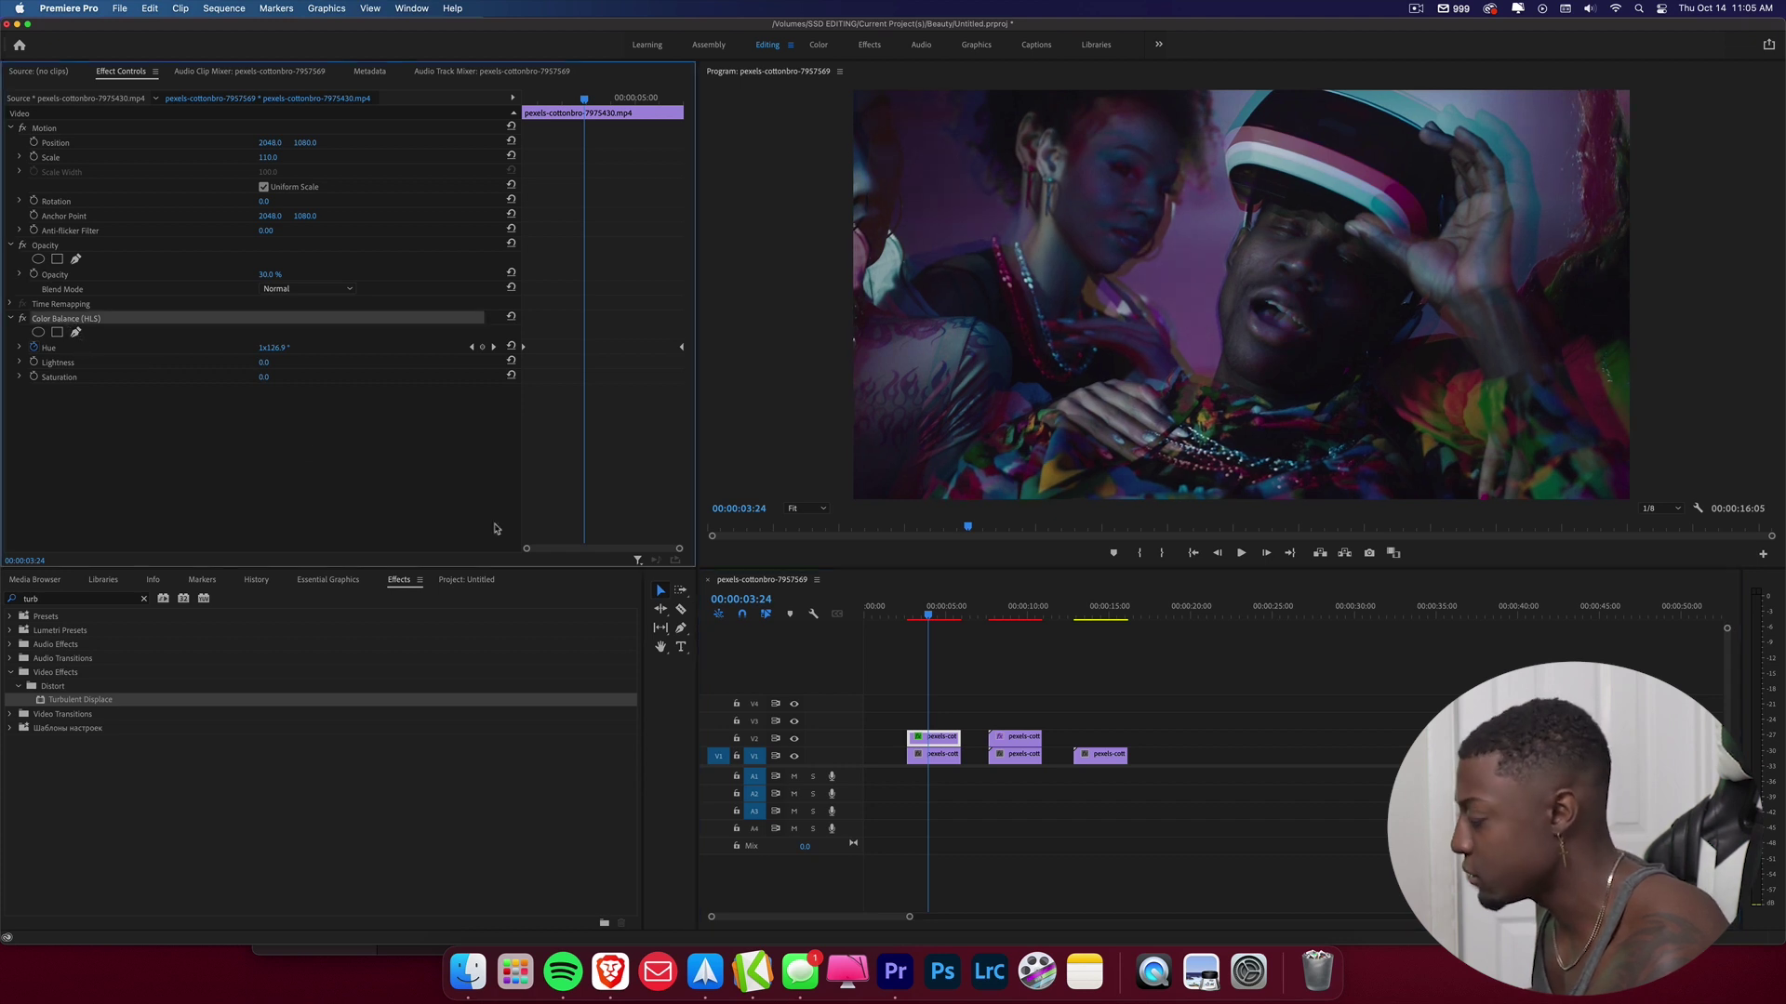
Paste Color Balance (HLS) onto the warped bike overlay and preview the pink-green tint.
left_click(1008, 609)
left_click(1007, 741)
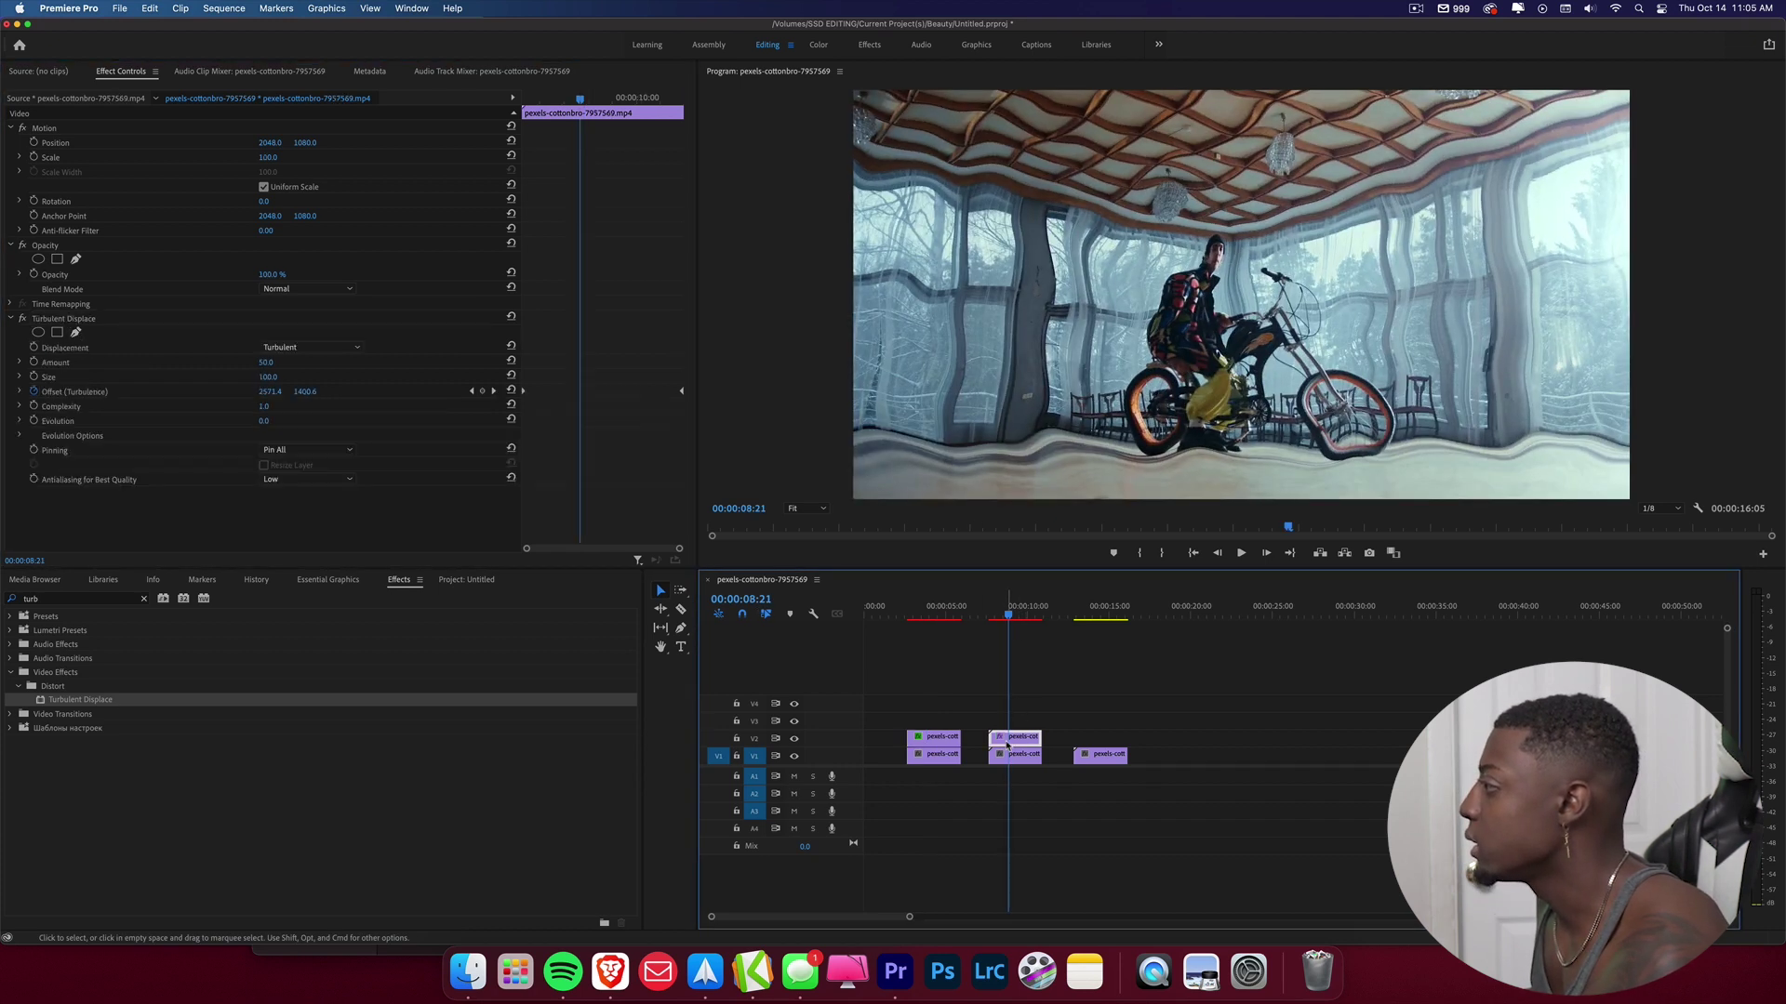
left_click(239, 512)
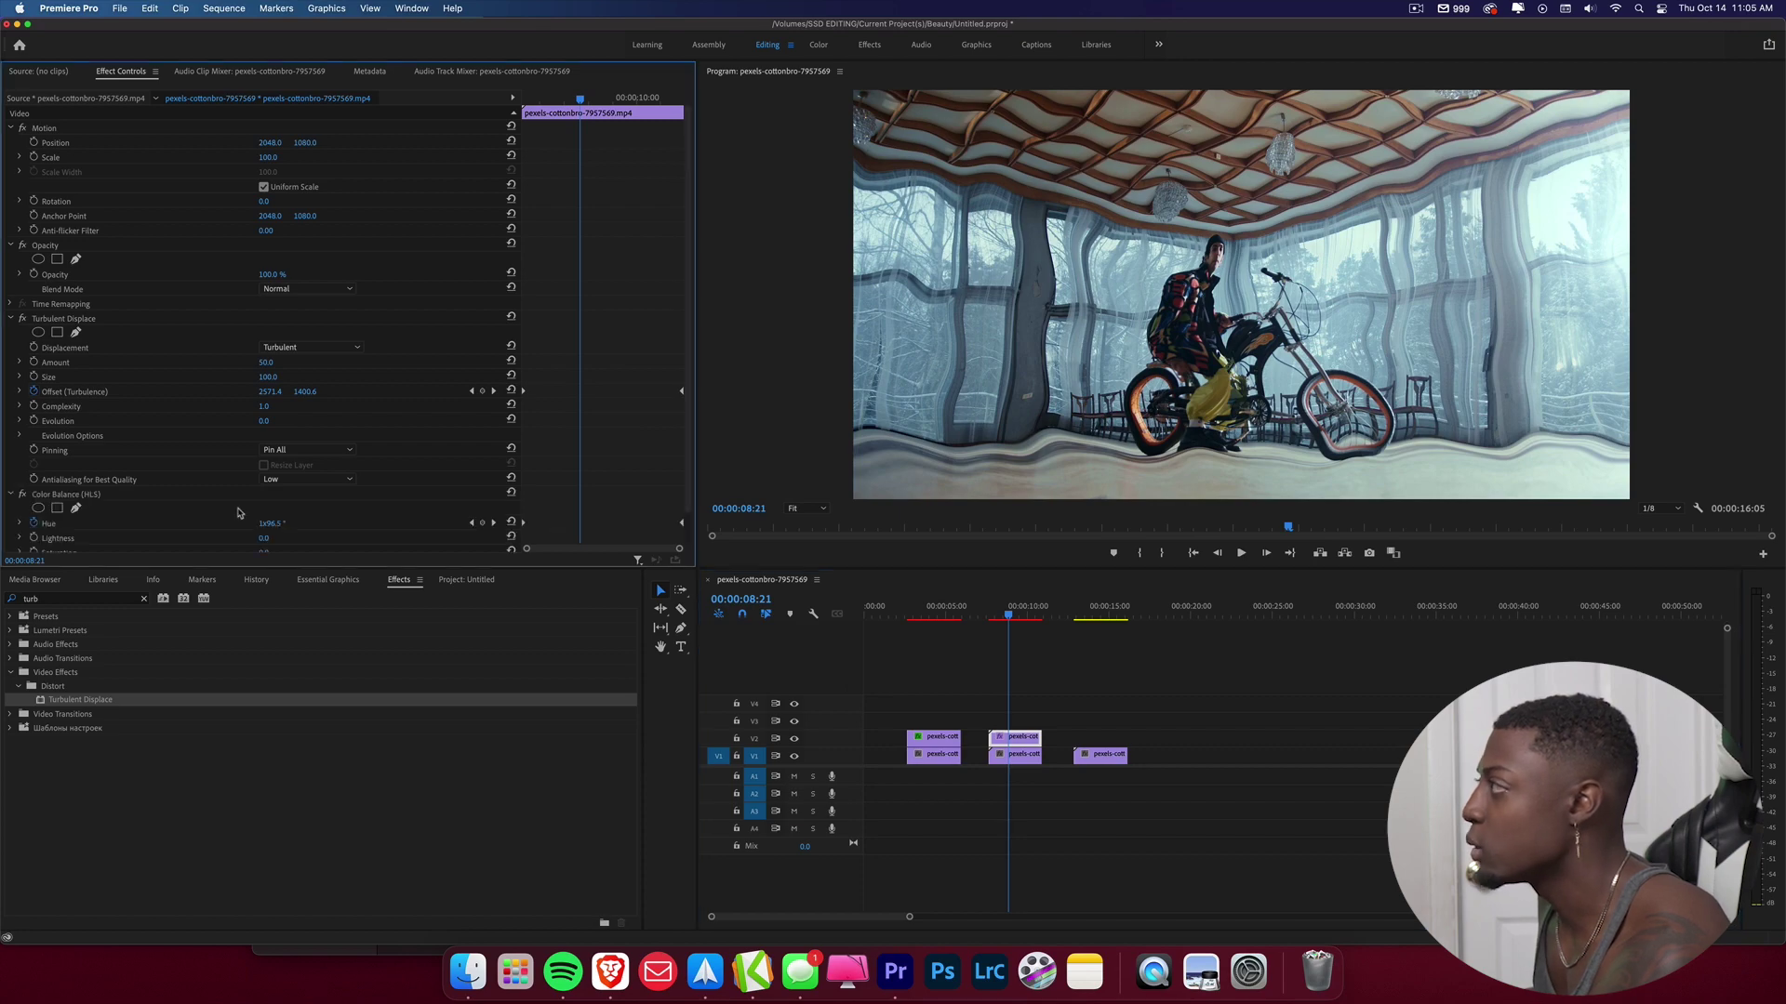
key("super+v")
key("space")
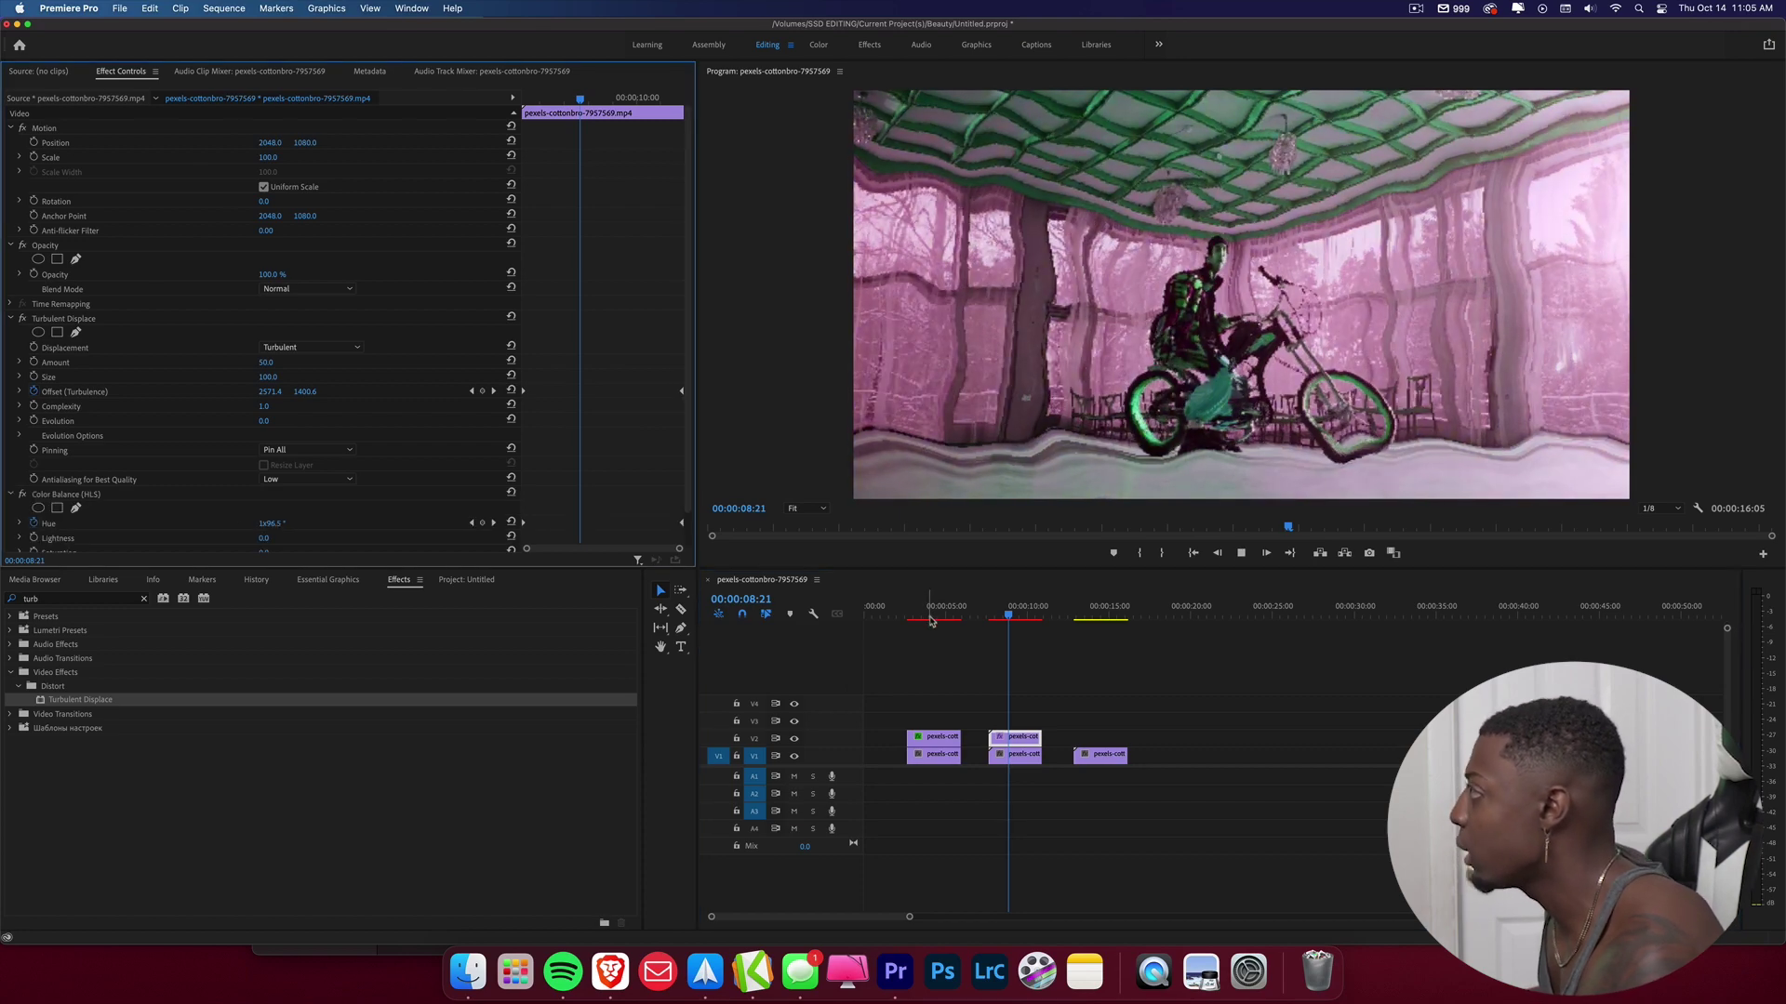
left_click(999, 615)
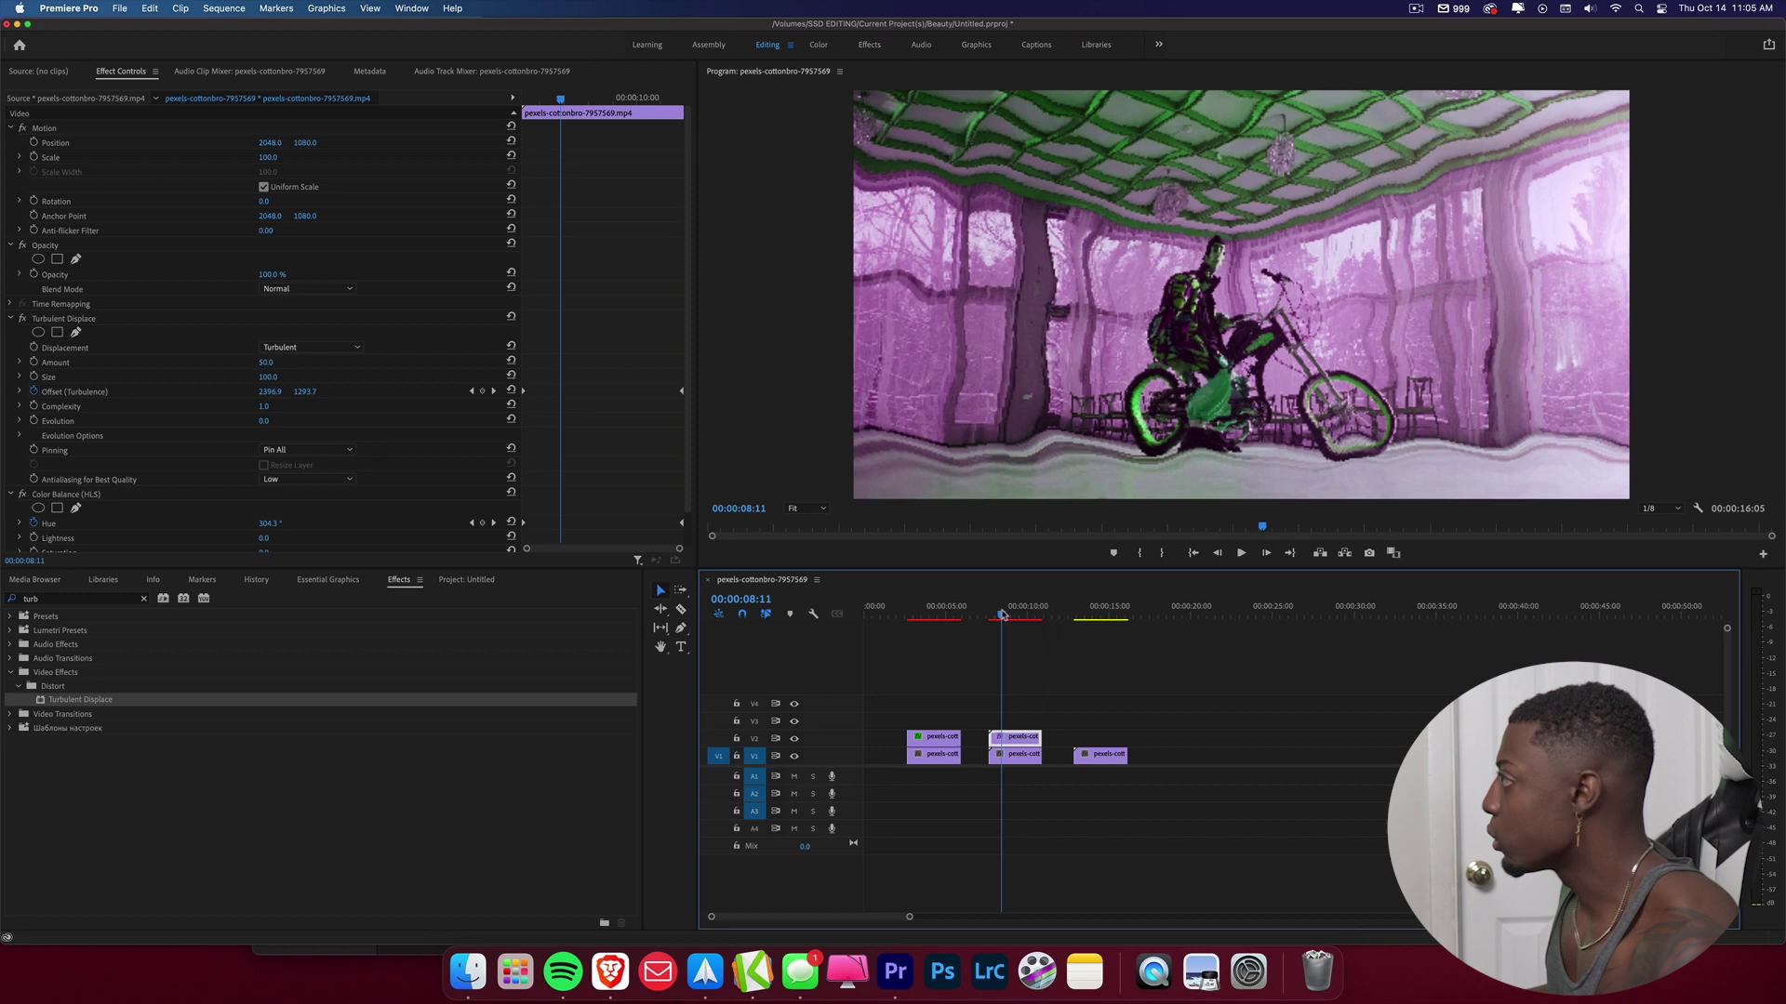
Set the warped bike overlay to 50% opacity and 110 scale.
left_click(1017, 615)
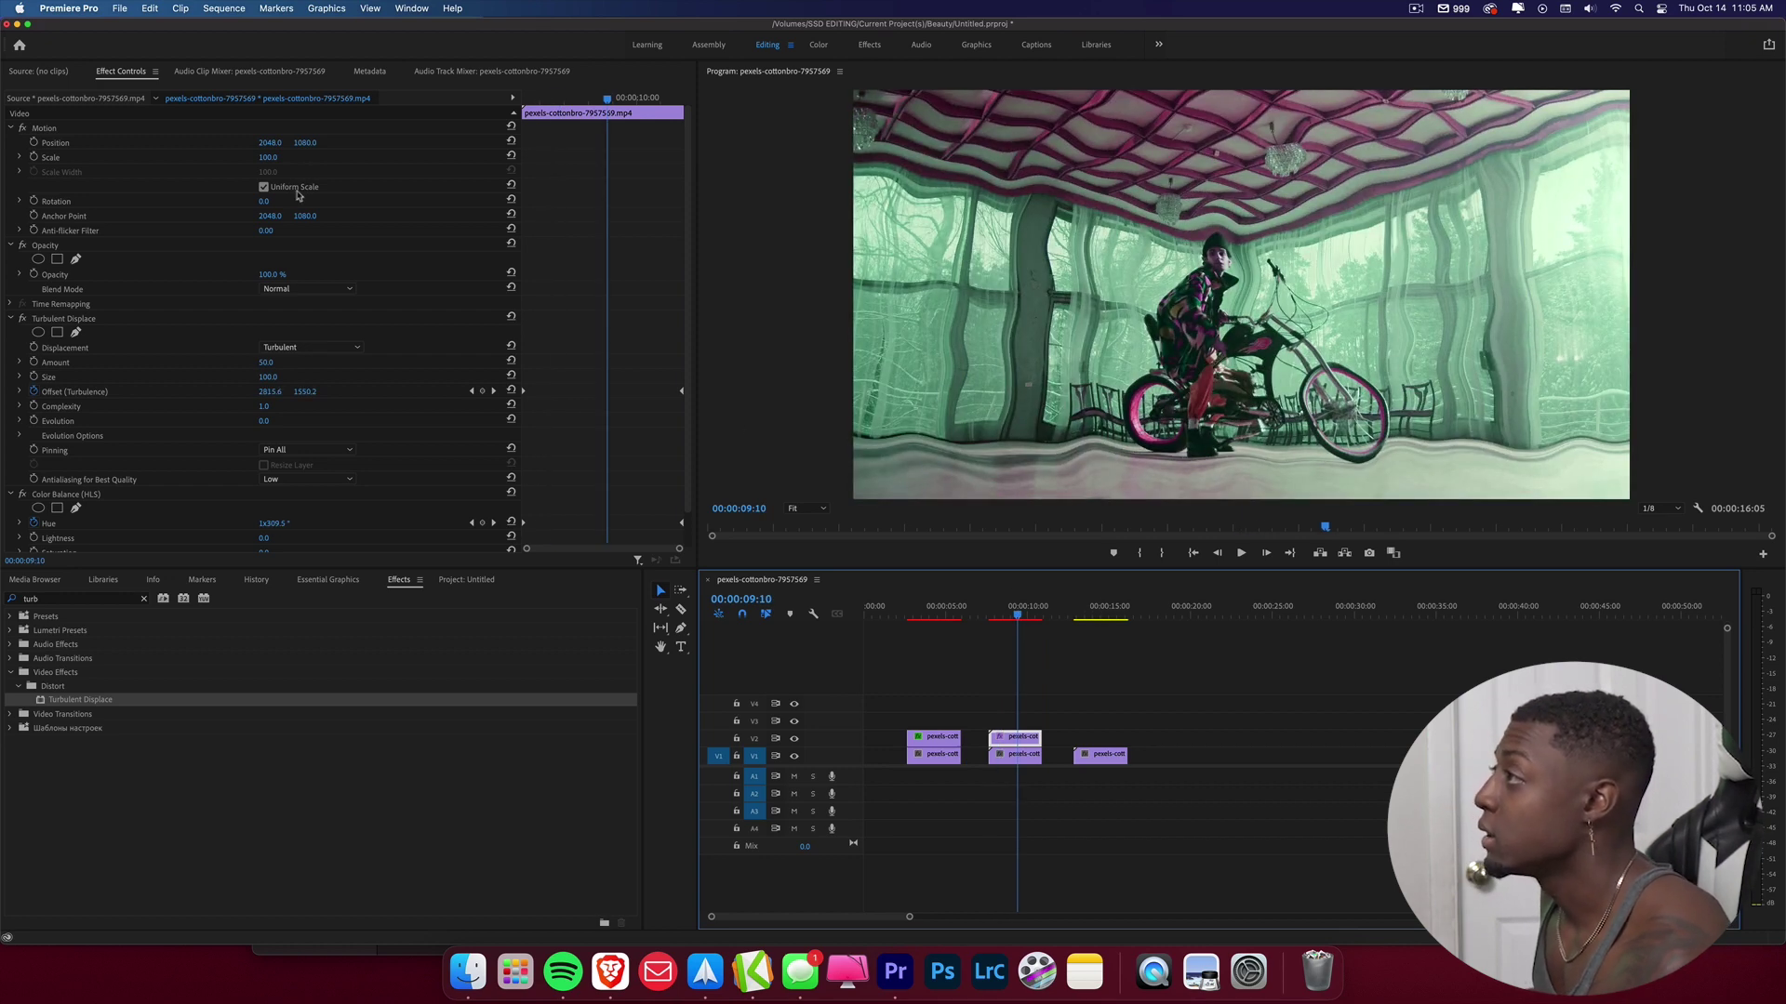
left_click(272, 274)
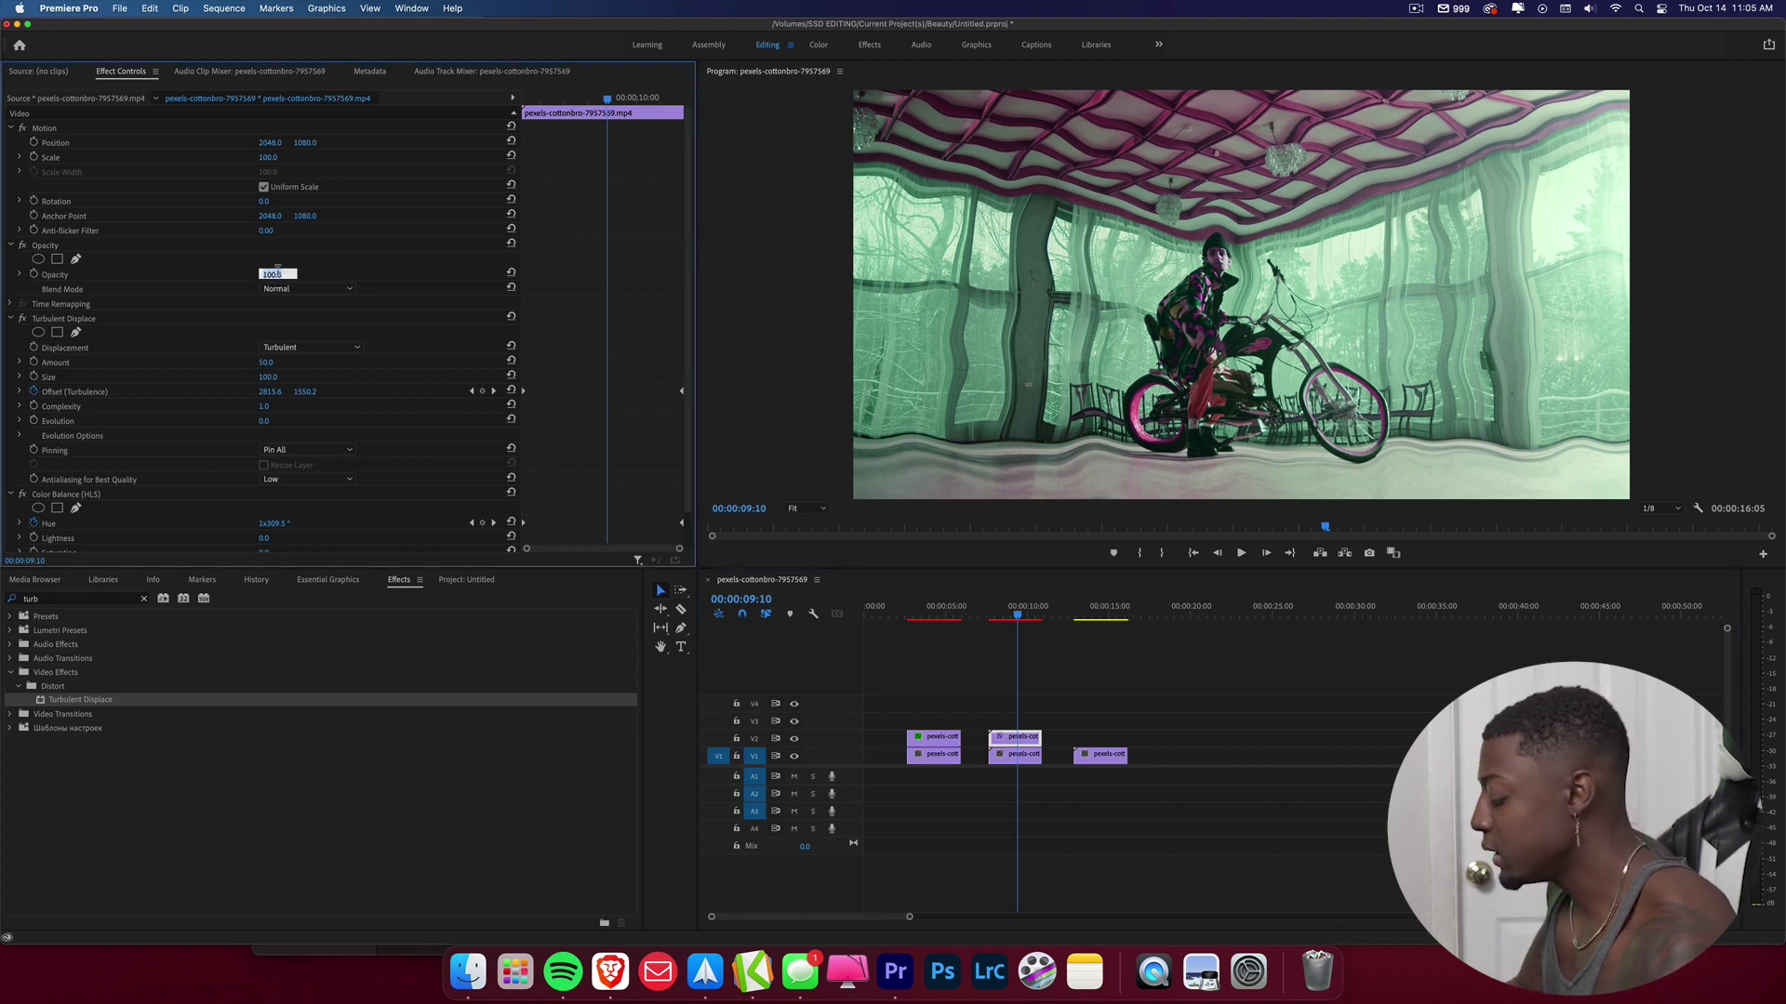
key("Return")
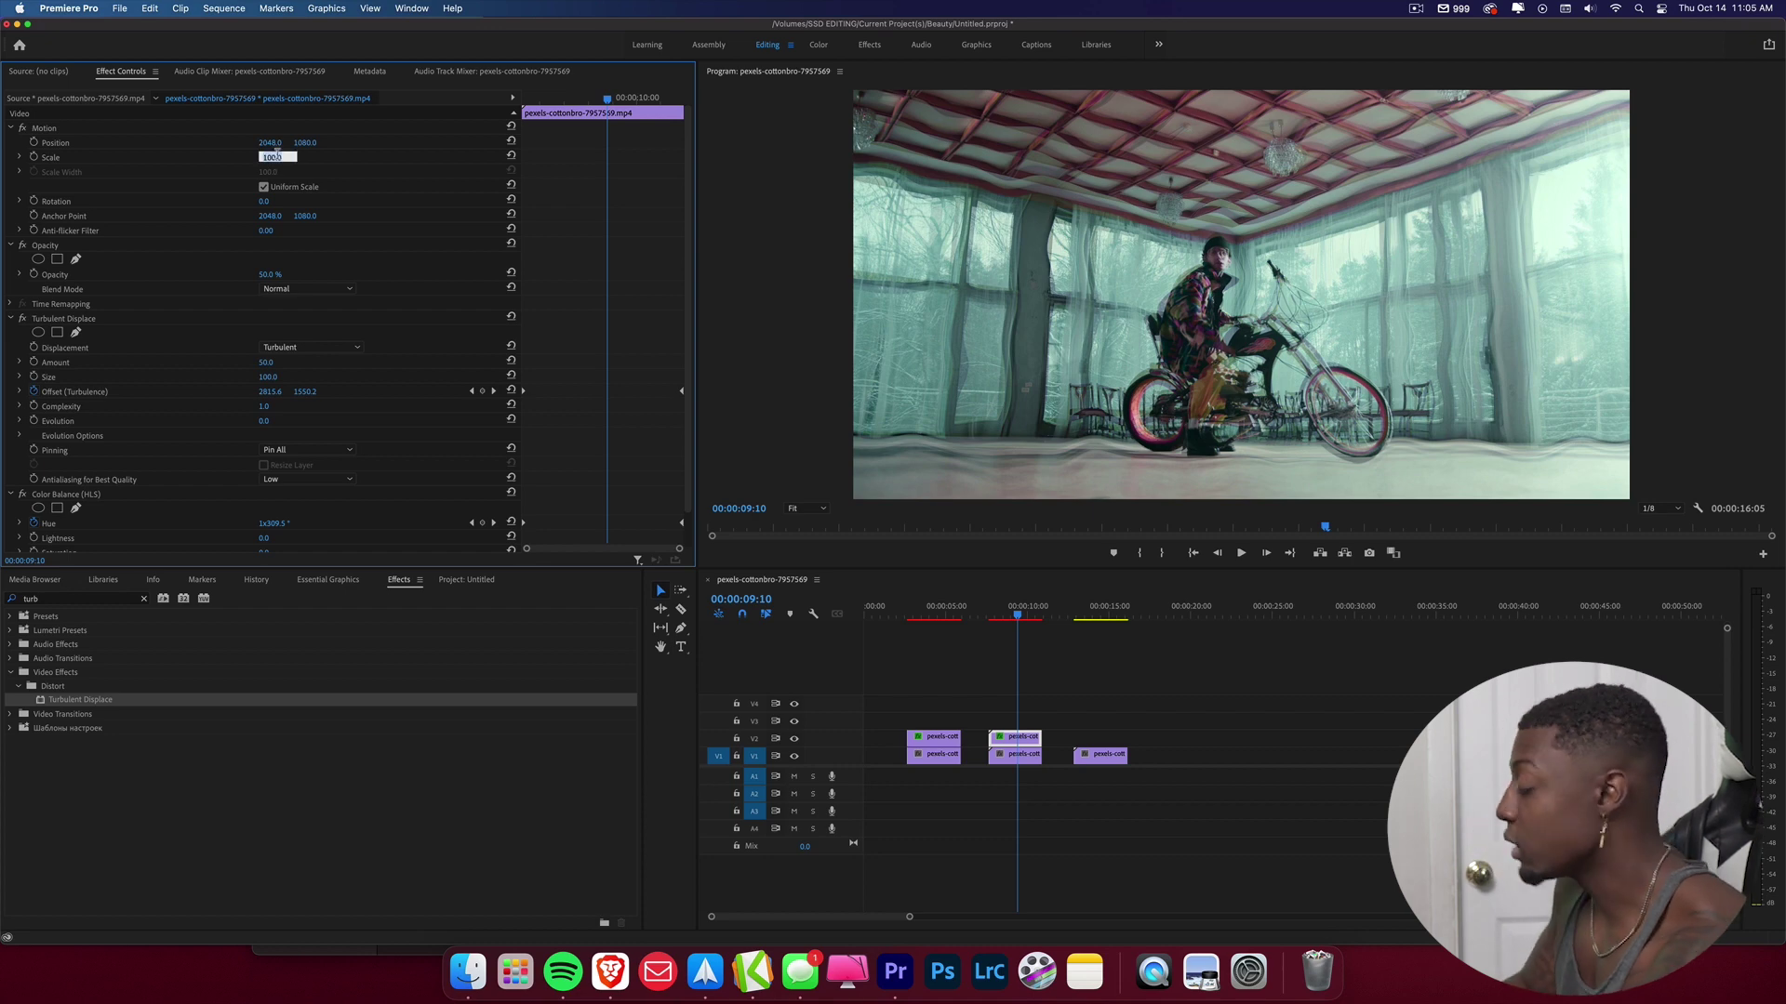
type("110")
key("Return")
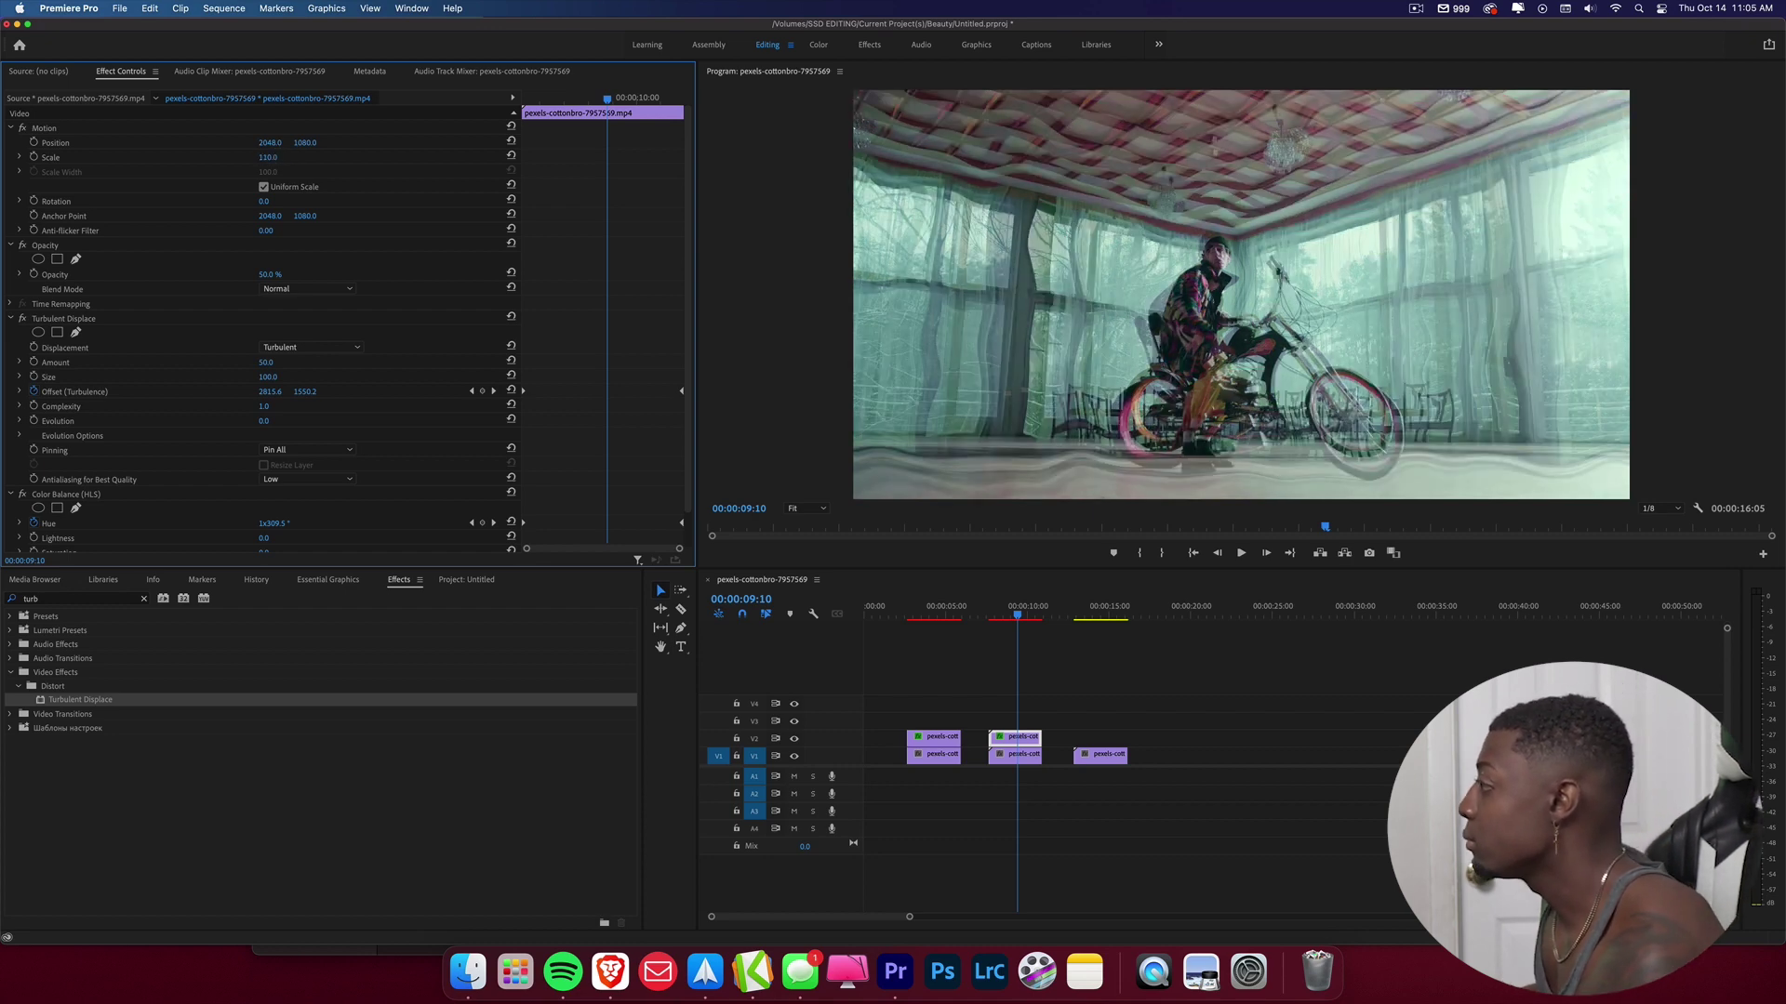
Preview the bike overlay's ghost blend from around eight seconds.
left_click(991, 608)
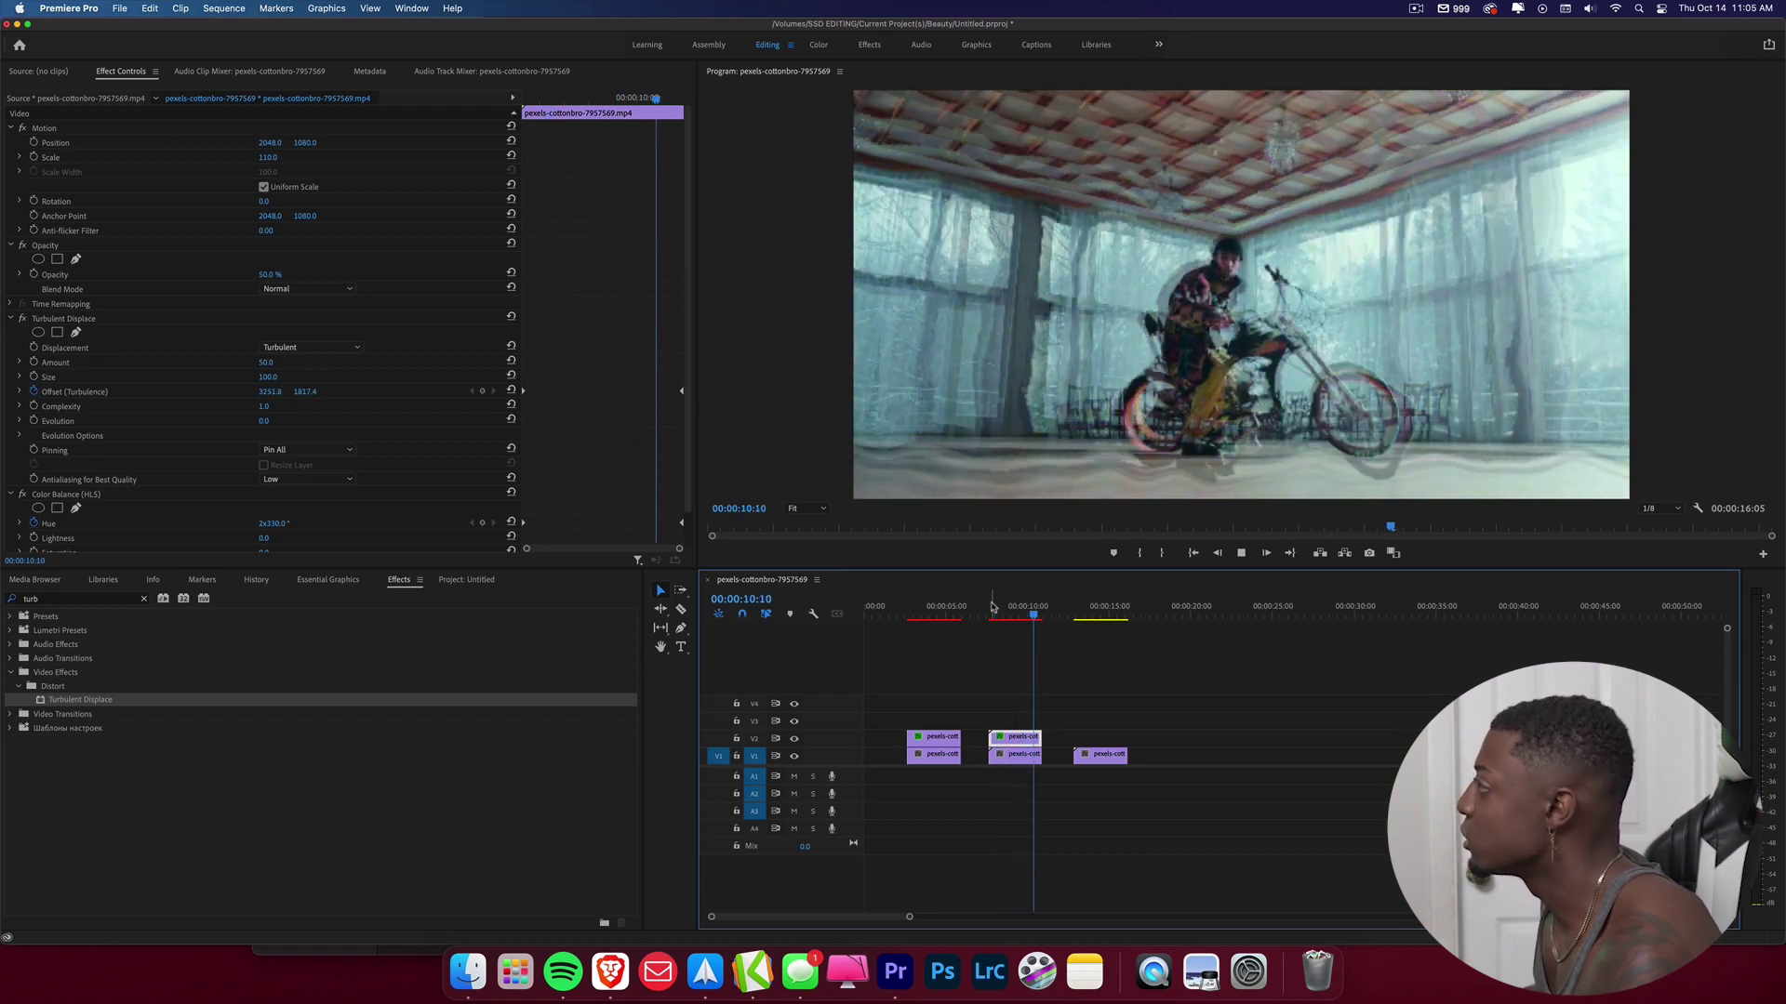
left_click(994, 613)
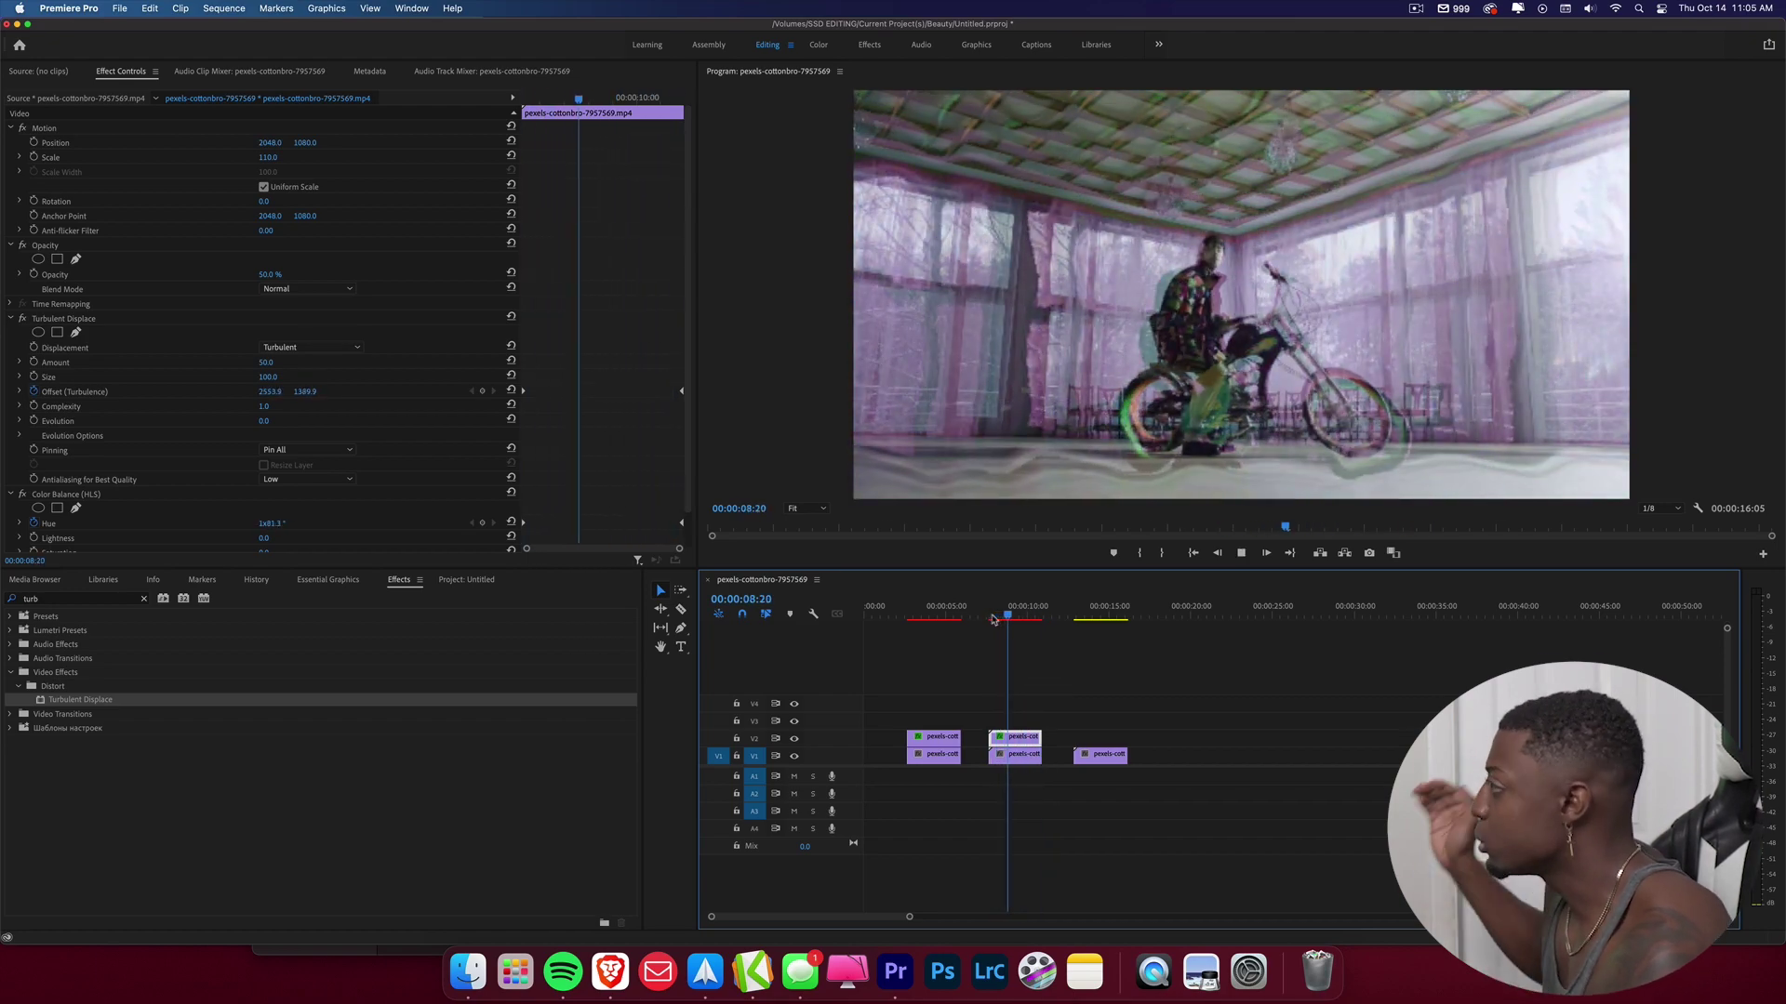
key("space")
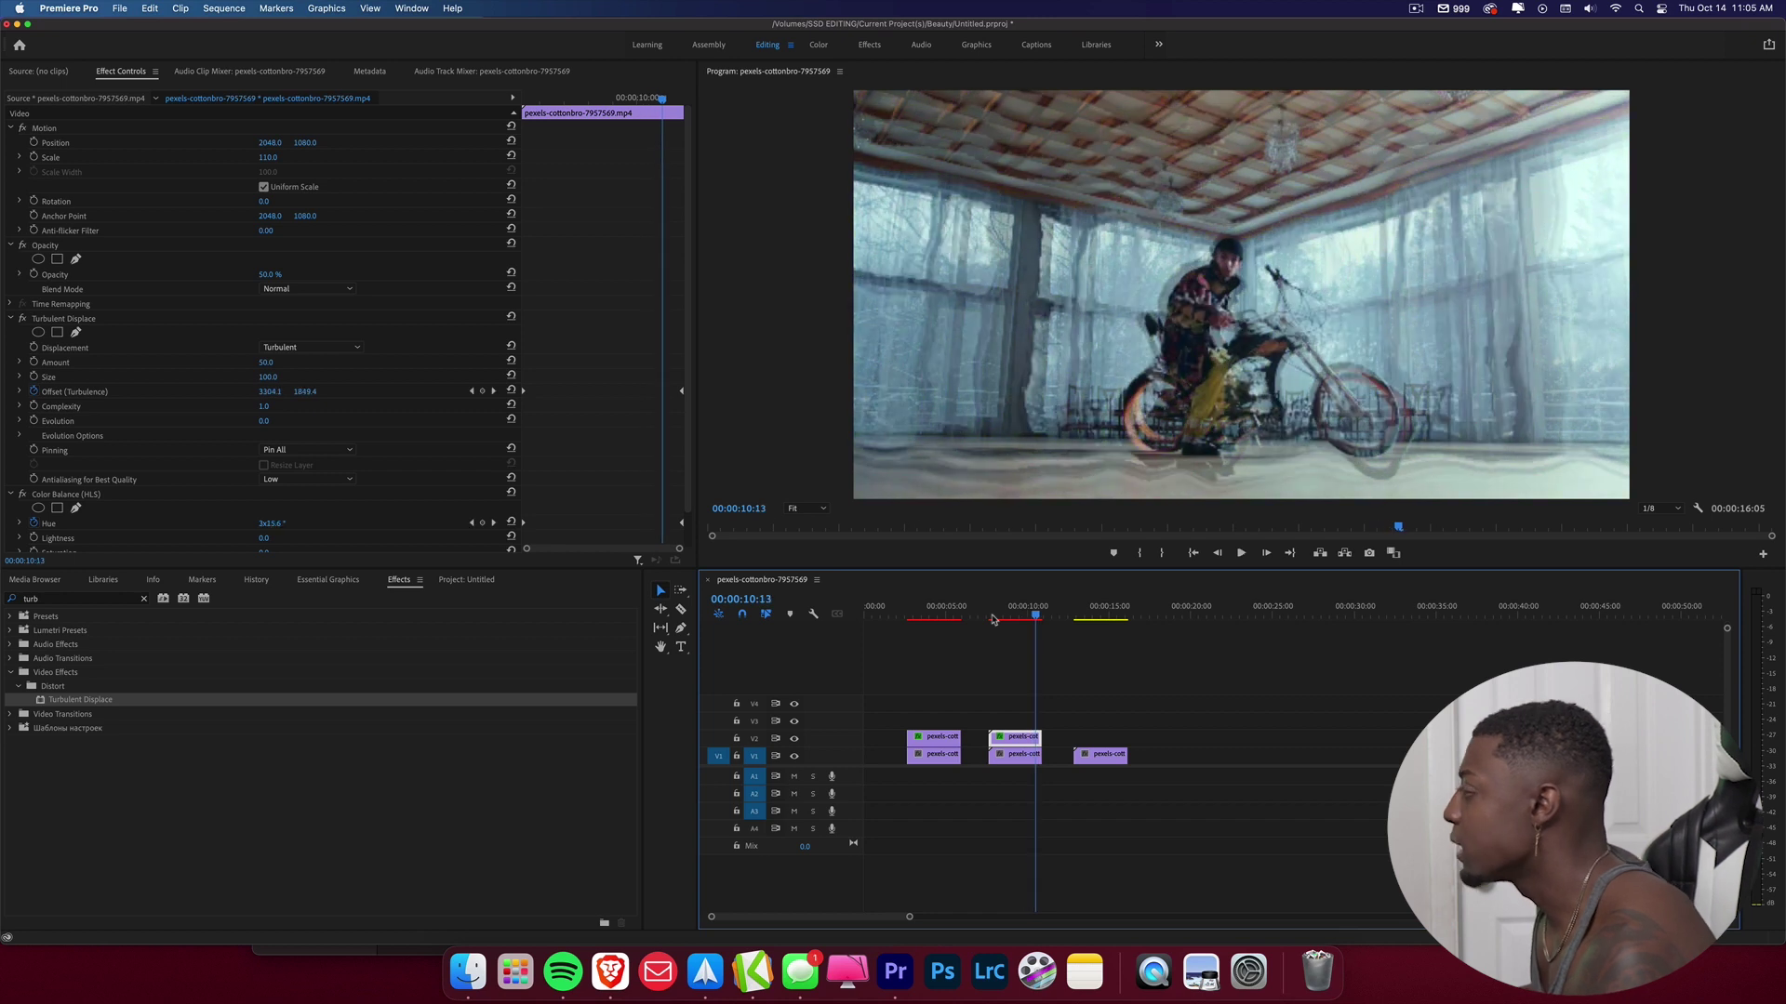
left_click(1096, 614)
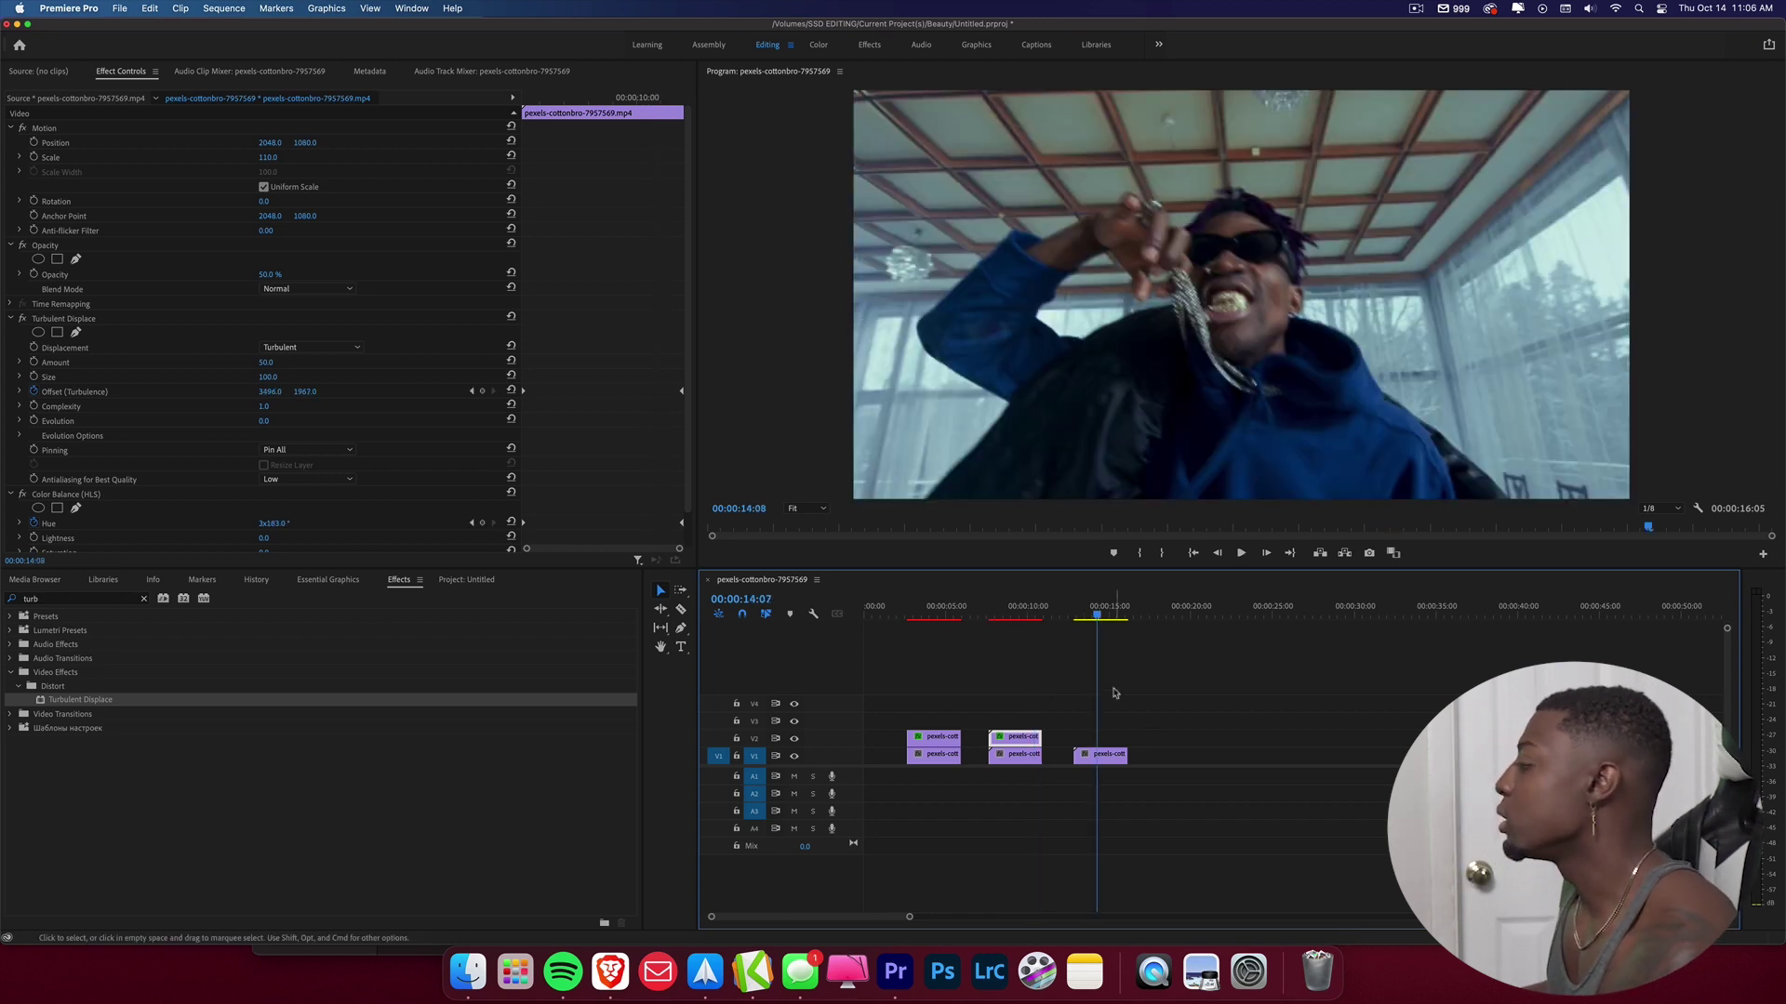
Find Lens Distortion via a 'lens distort' search and duplicate the third clip onto V2.
left_click(1097, 755)
left_click(143, 598)
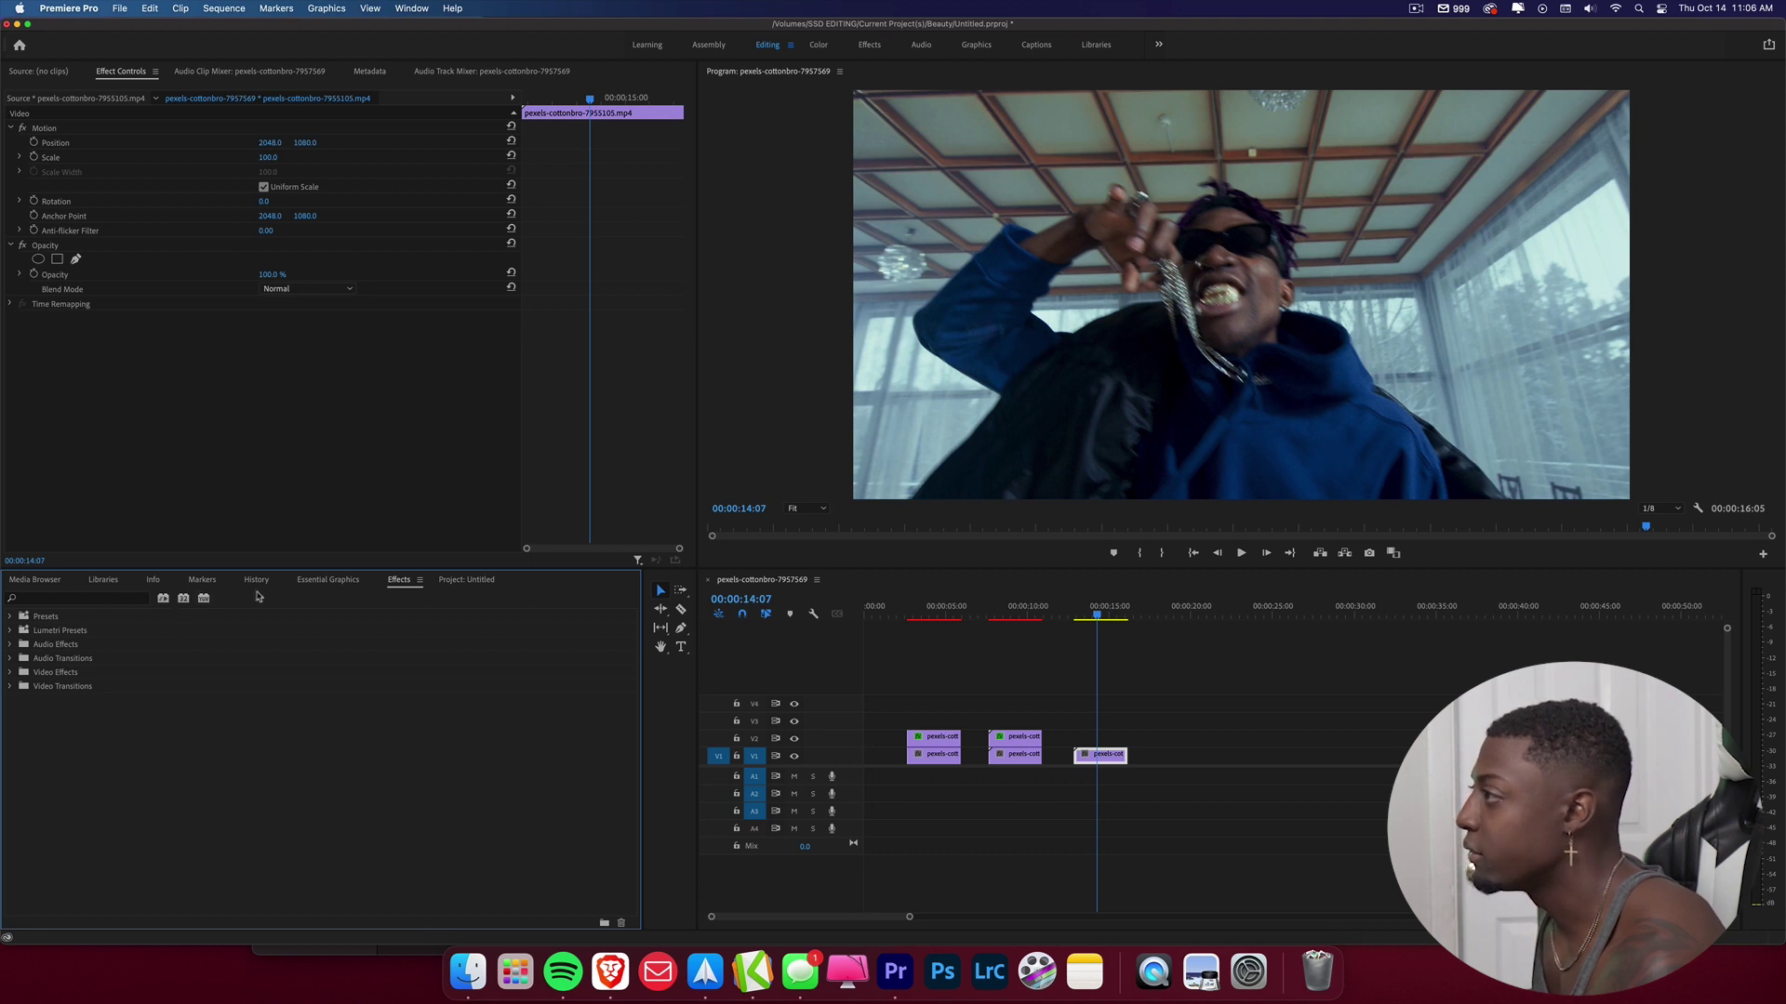
type("l")
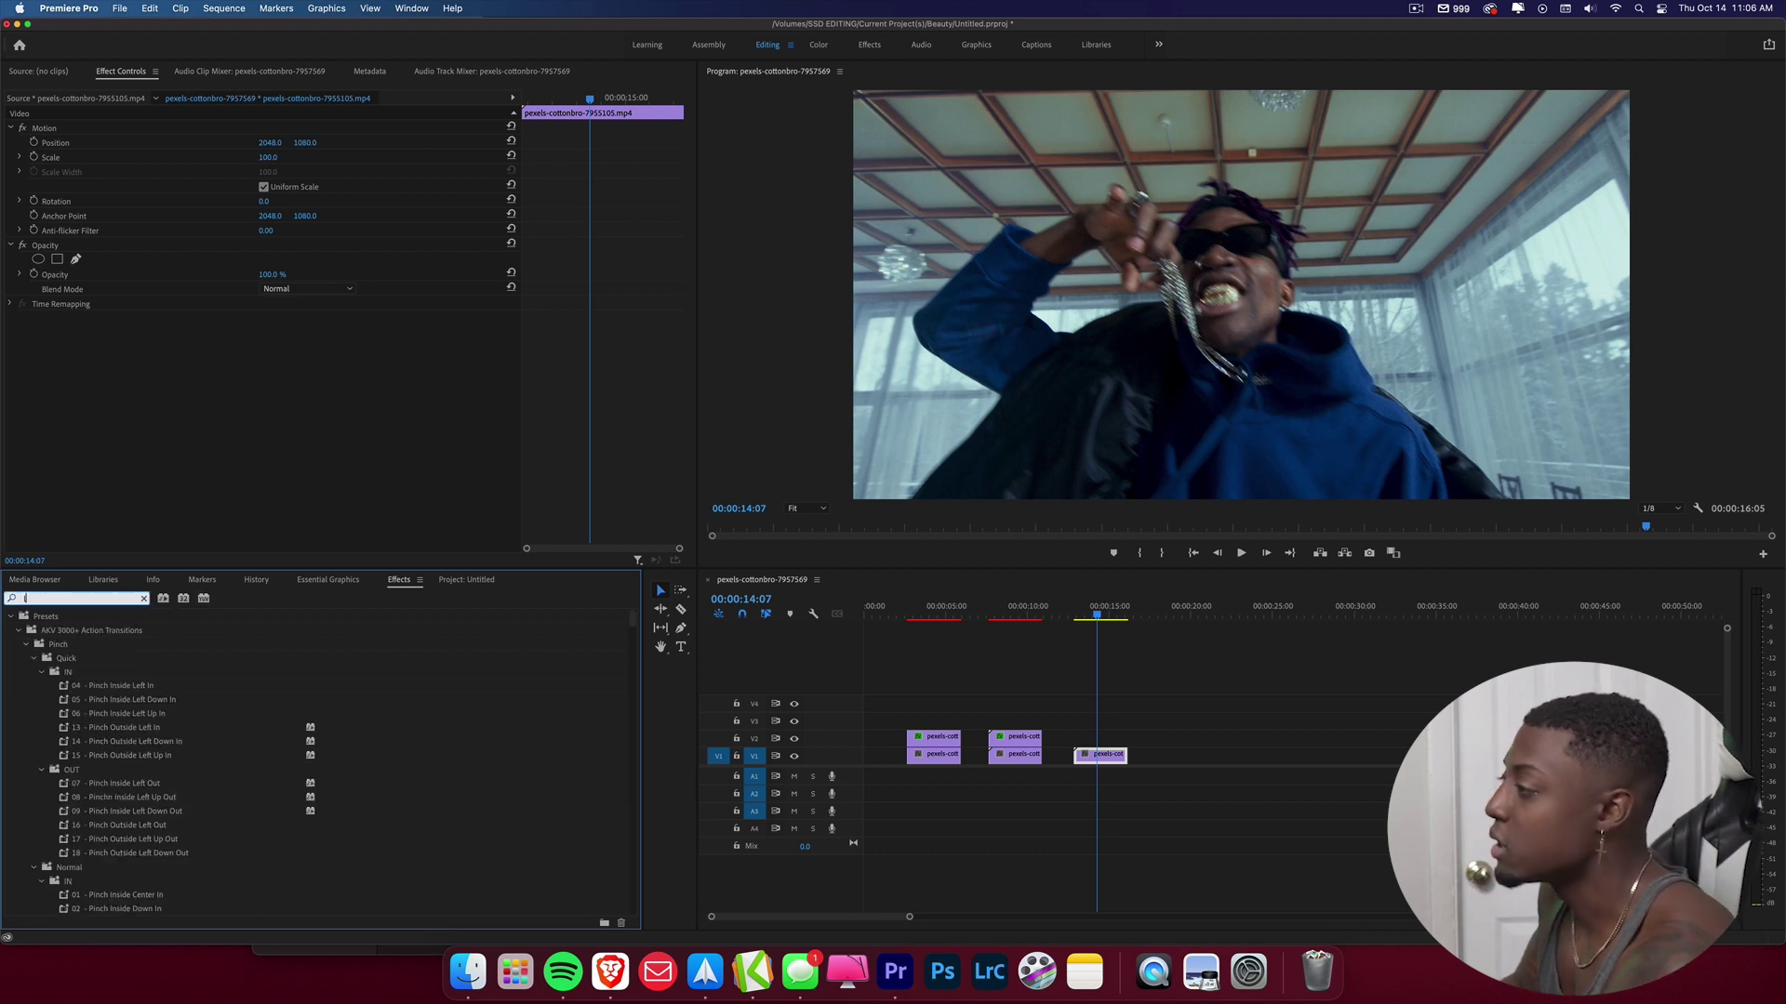
type("ens distort")
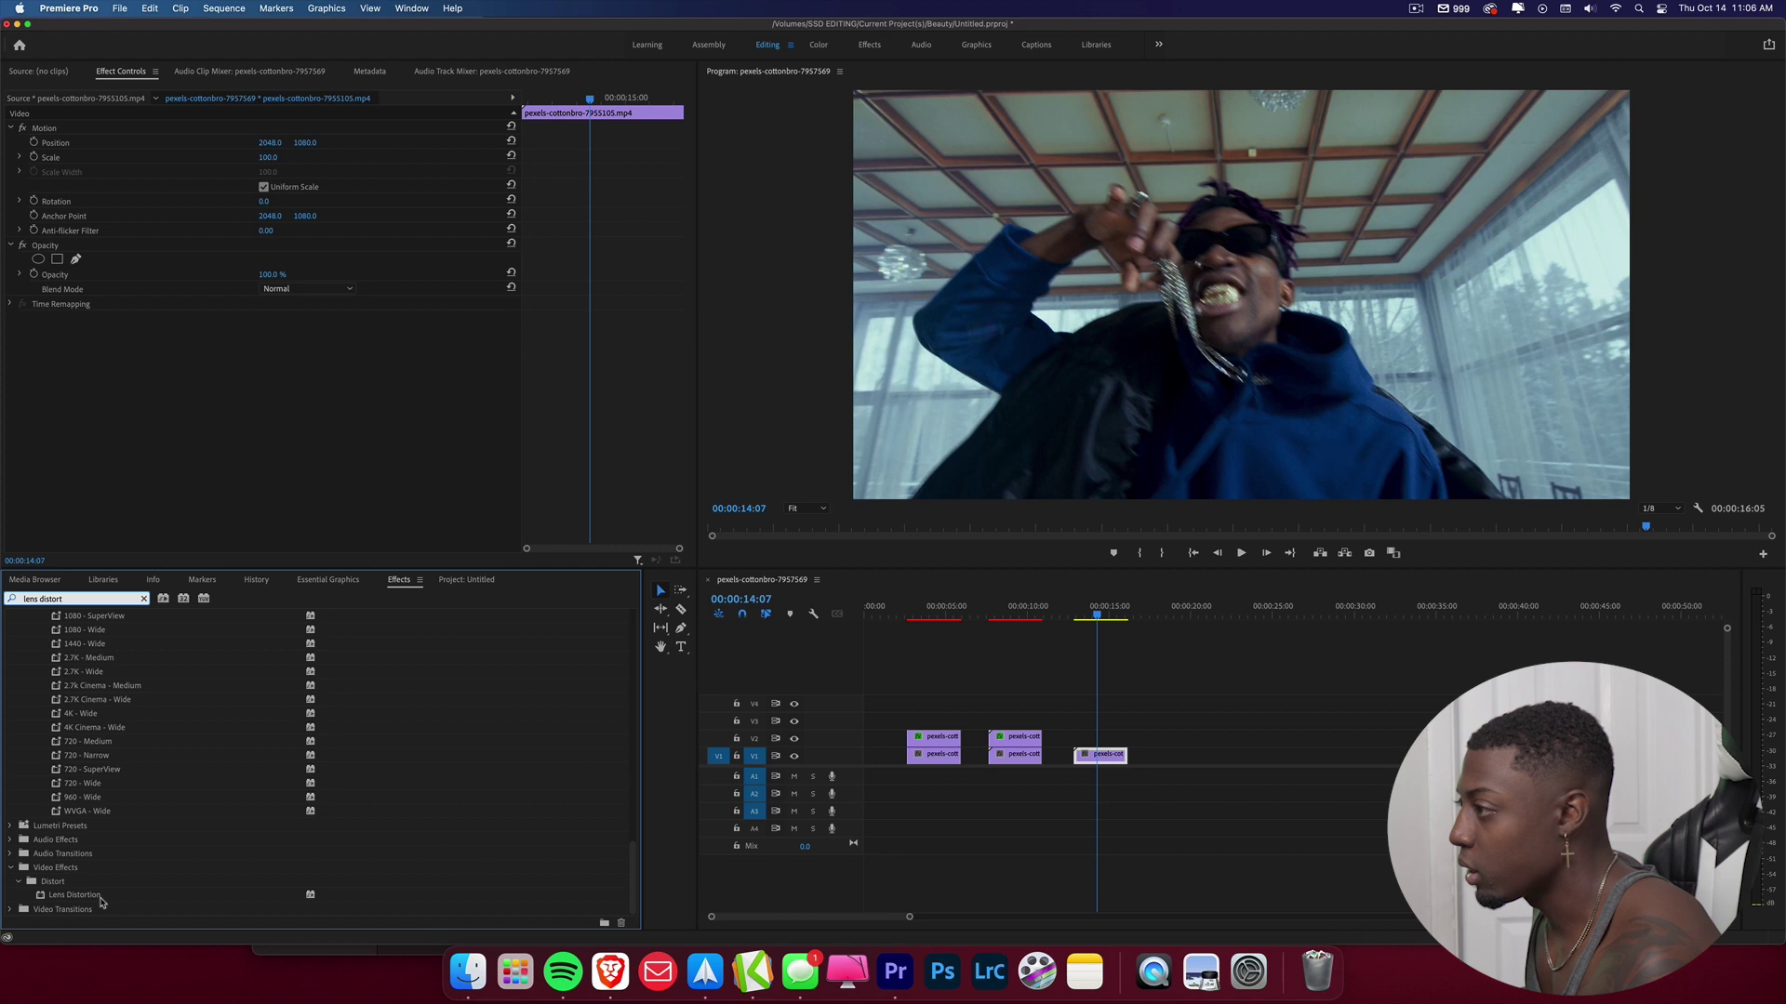
left_click_drag(101, 899, 128, 895)
left_click_drag(1107, 763, 1105, 763)
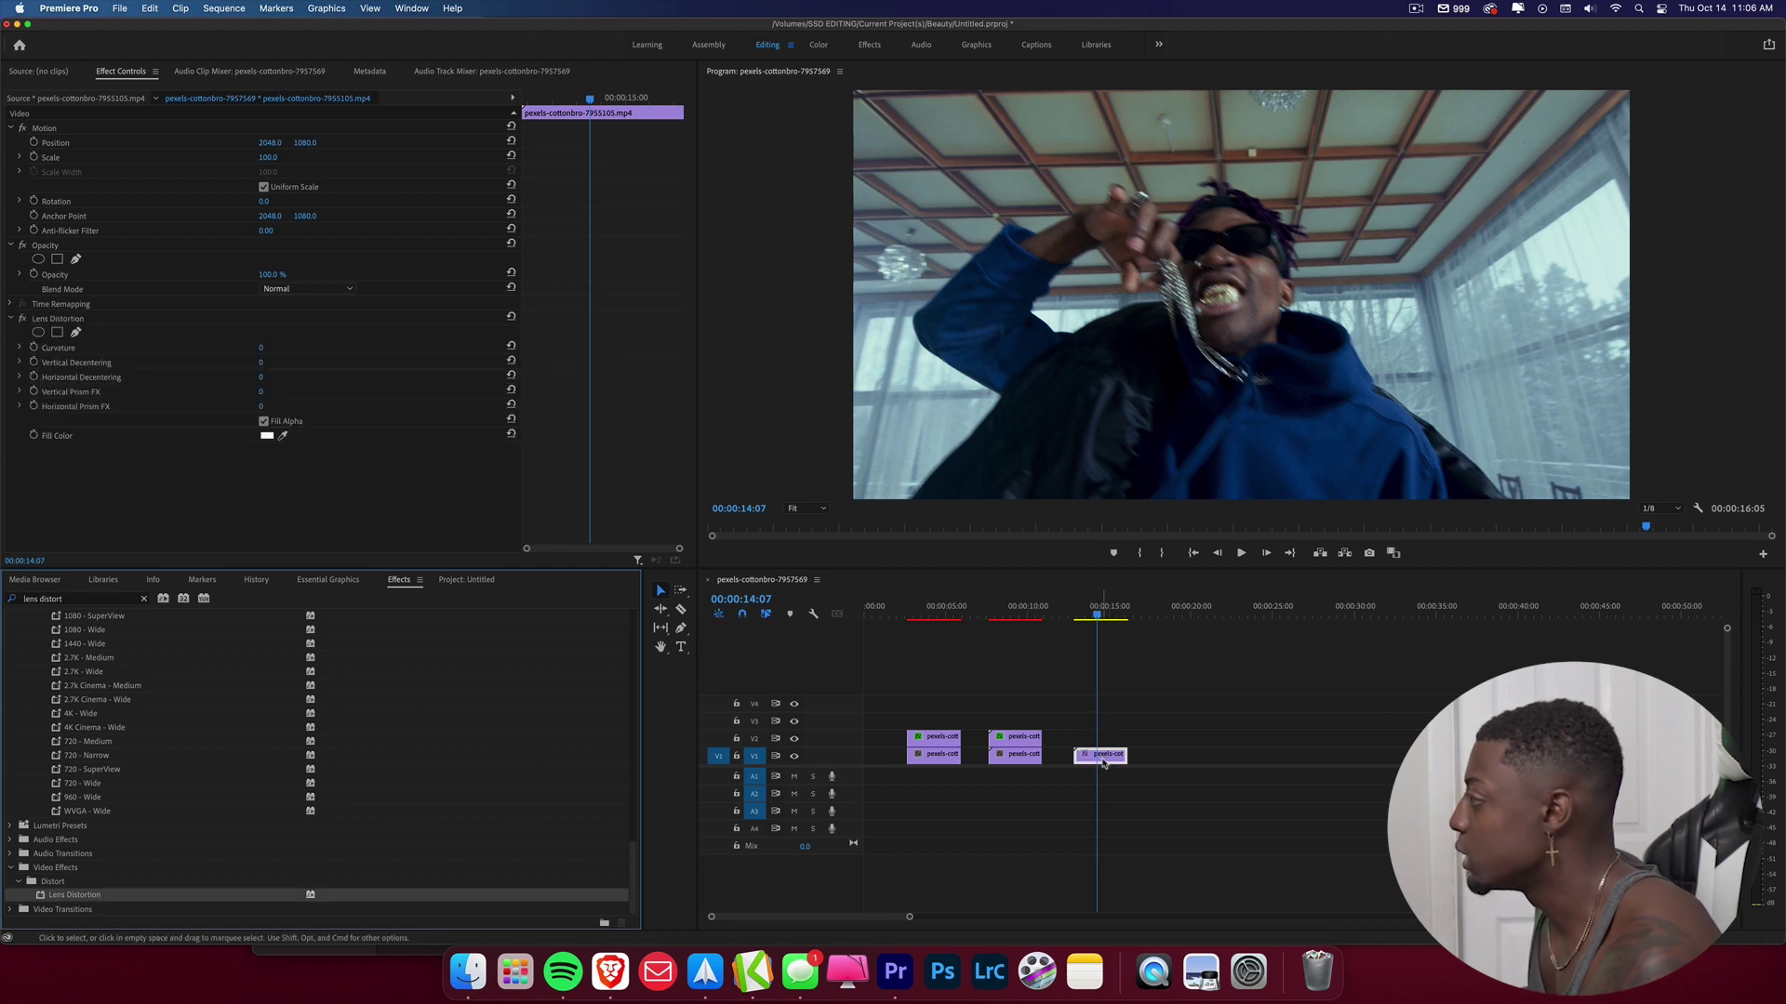
key("super+z")
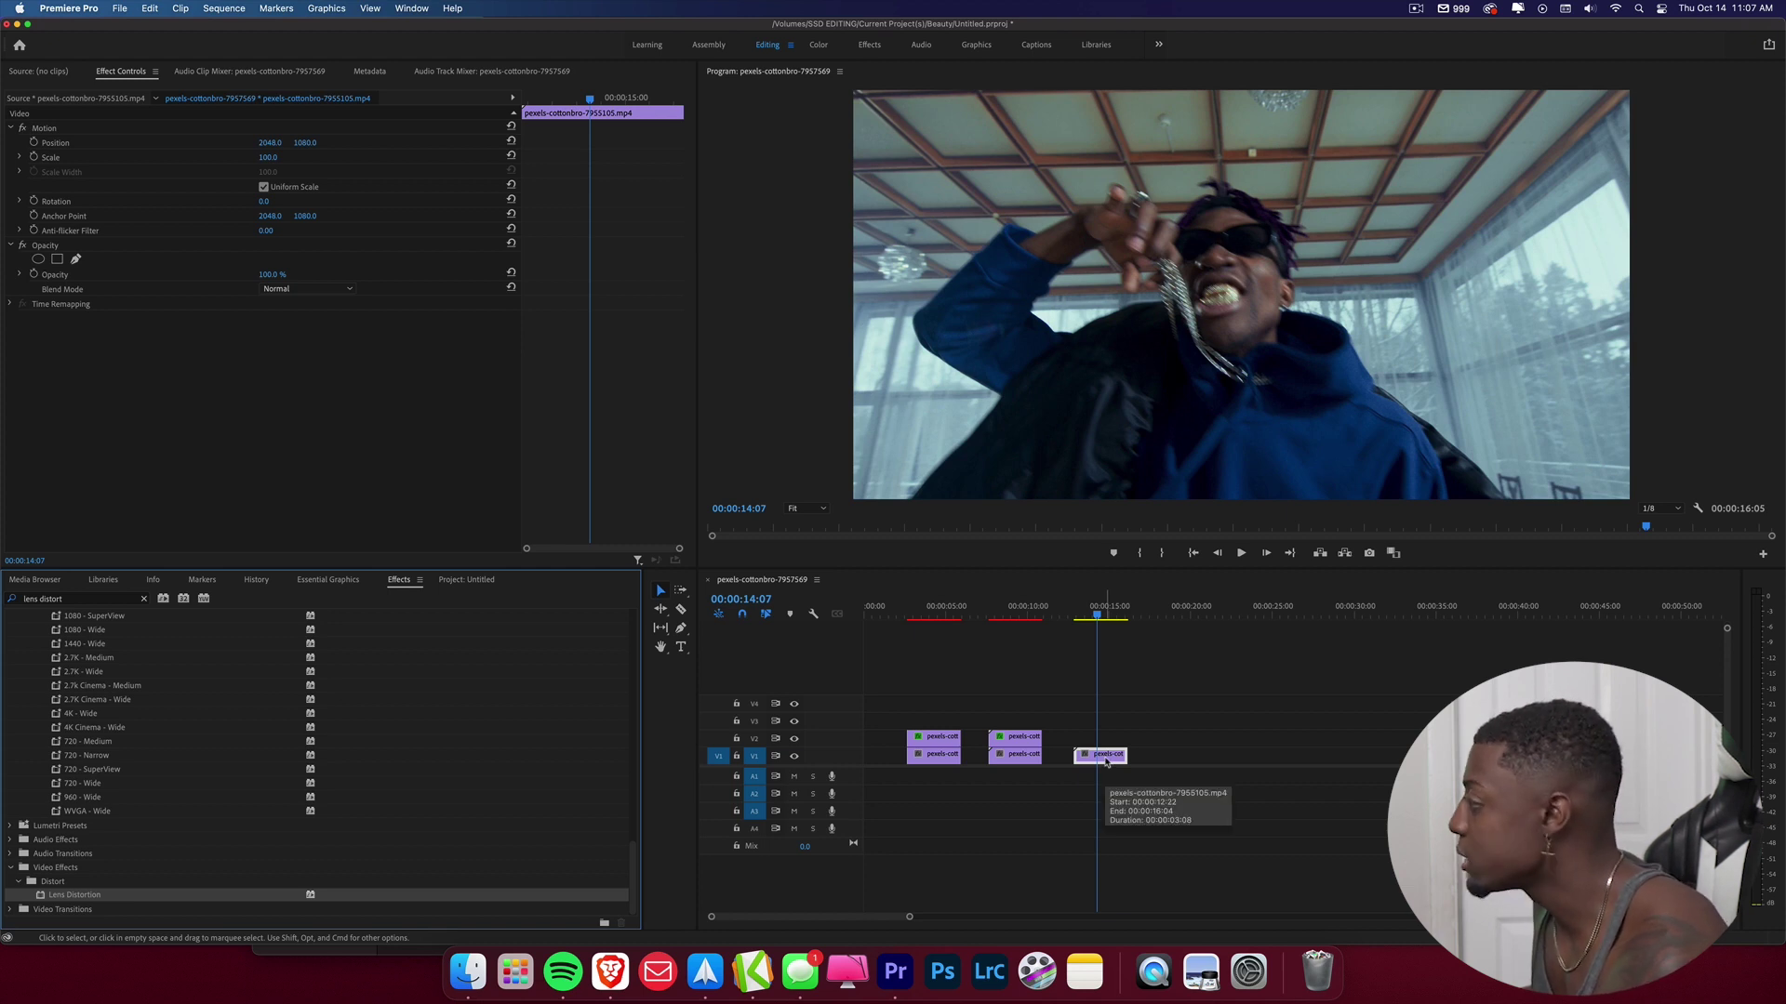
left_click_drag(1106, 755, 1100, 741)
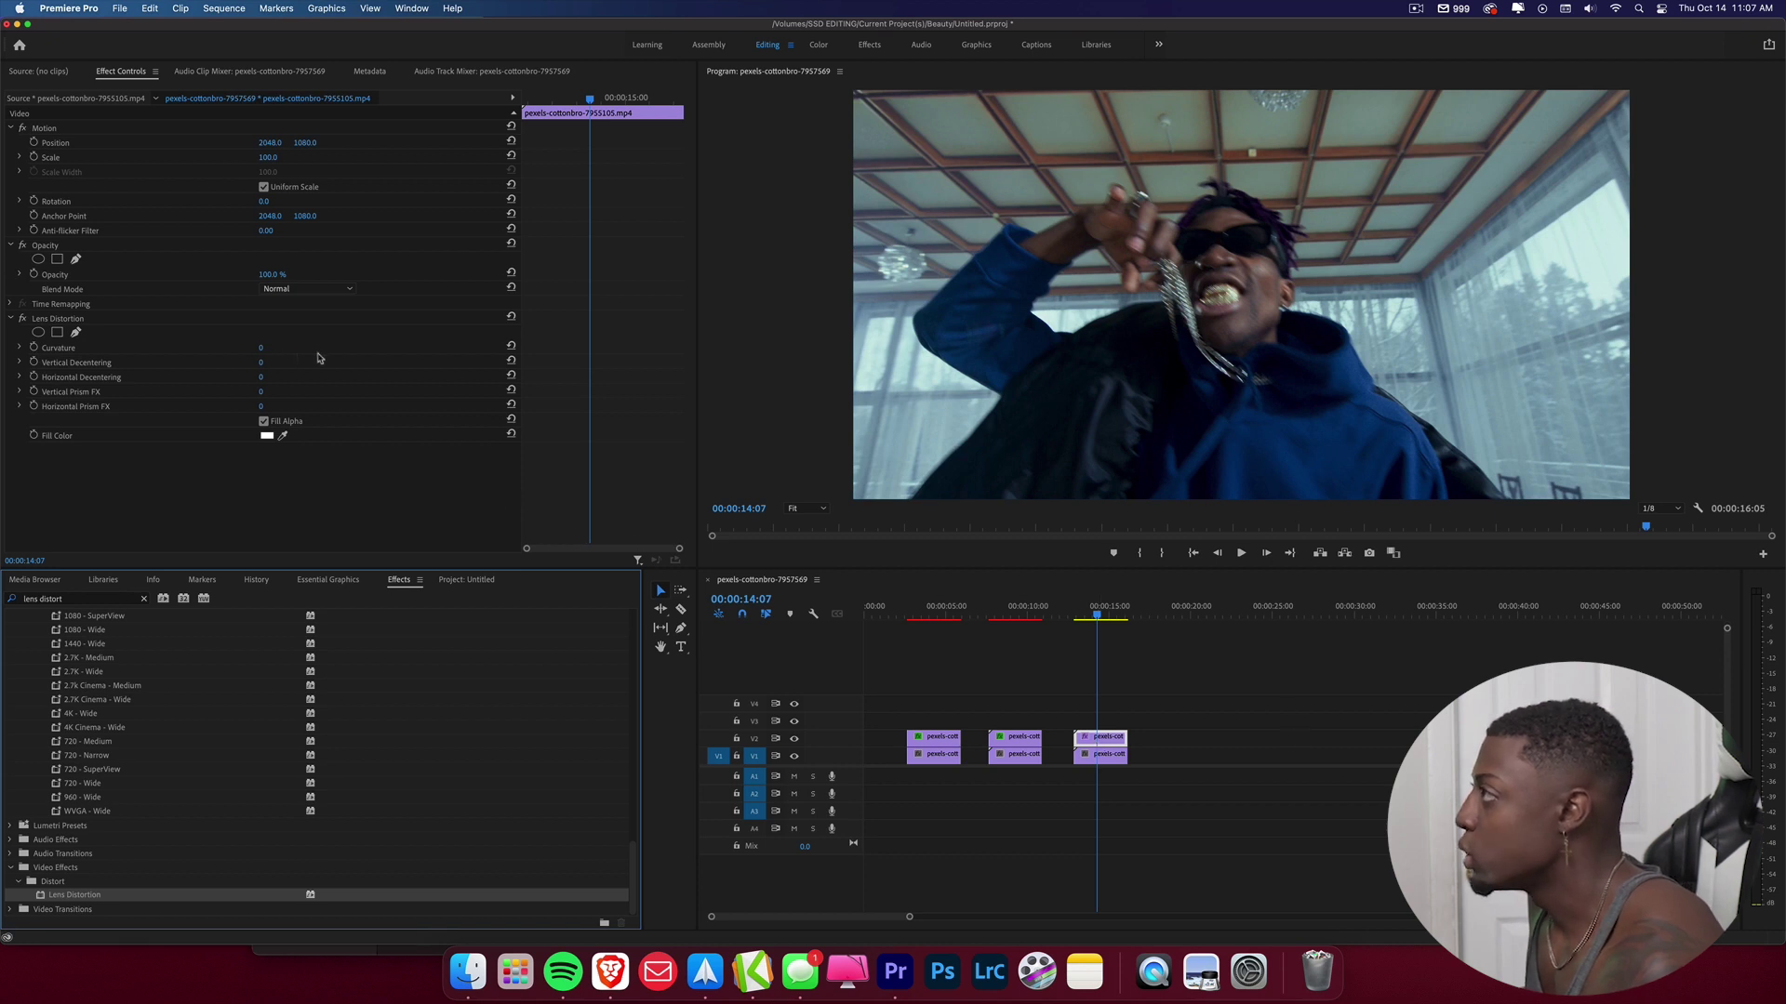
Push the third-clip copy's Lens Distortion curvature to -100 for a fisheye mirror warp.
mouse_move(263, 351)
left_mouse_down()
mouse_move(217, 352)
mouse_move(260, 351)
left_mouse_up()
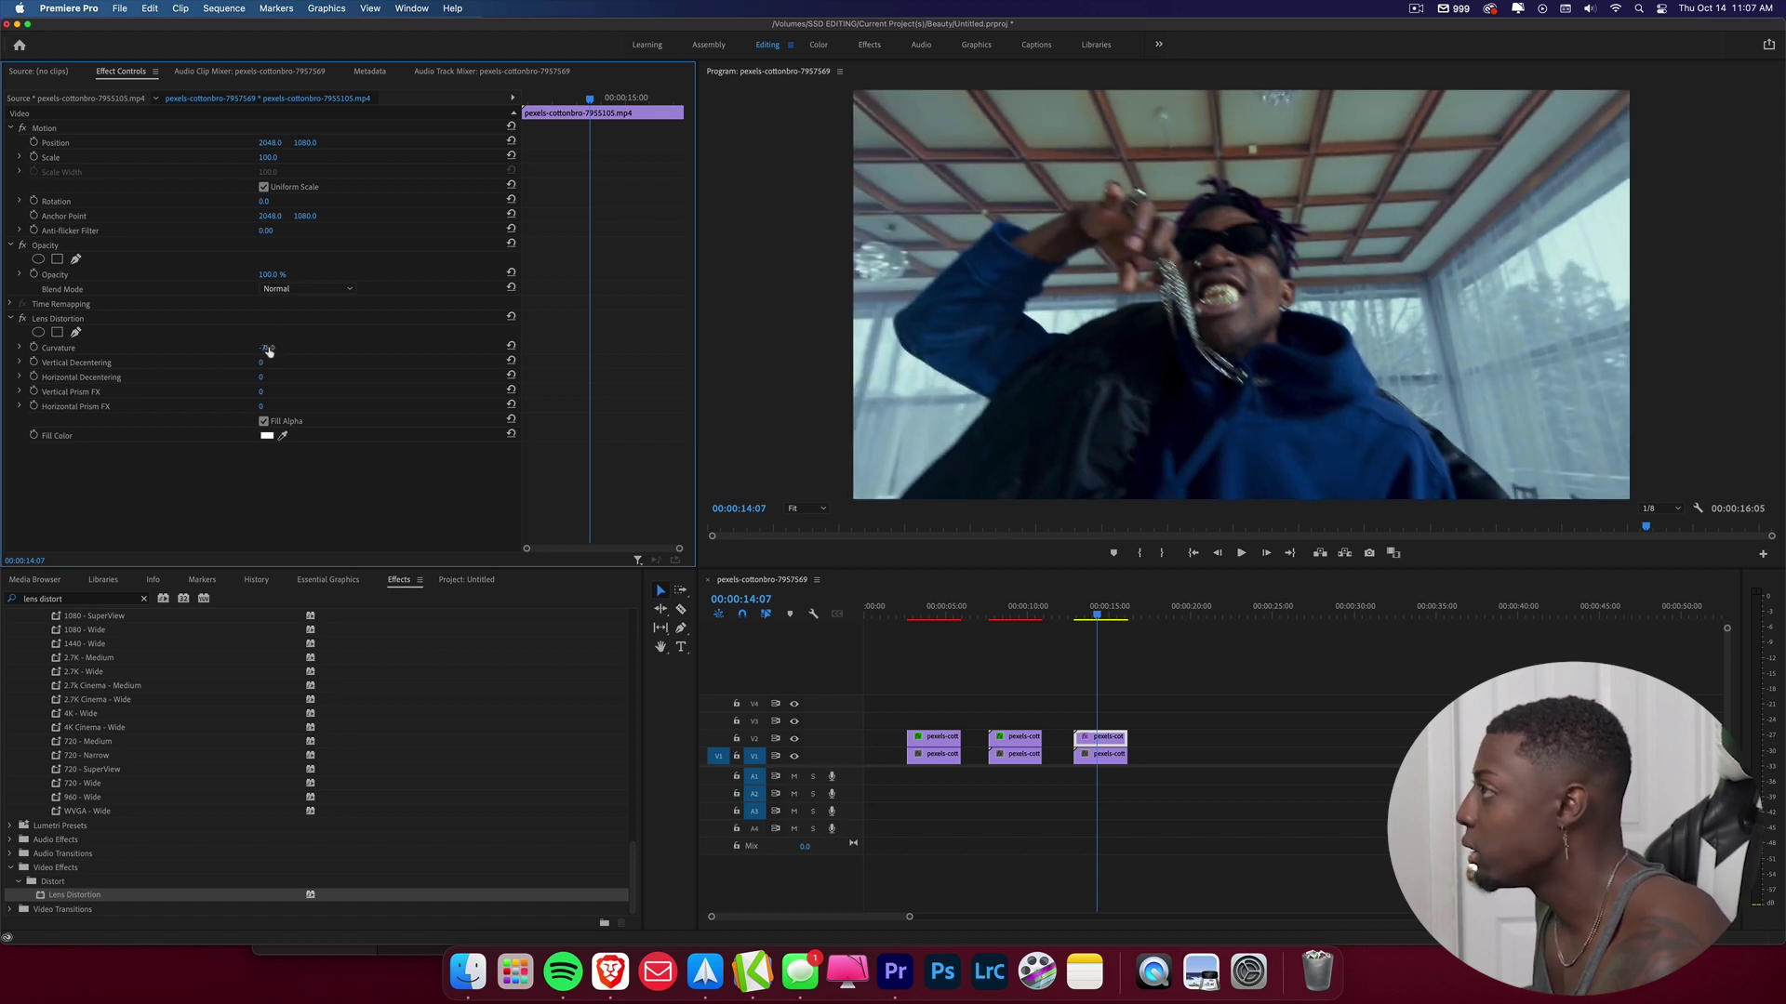
type("-40")
key("Return")
left_click_drag(1097, 614, 1119, 635)
left_click_drag(266, 348, 210, 348)
left_click(1093, 617)
left_click_drag(1093, 619, 1095, 621)
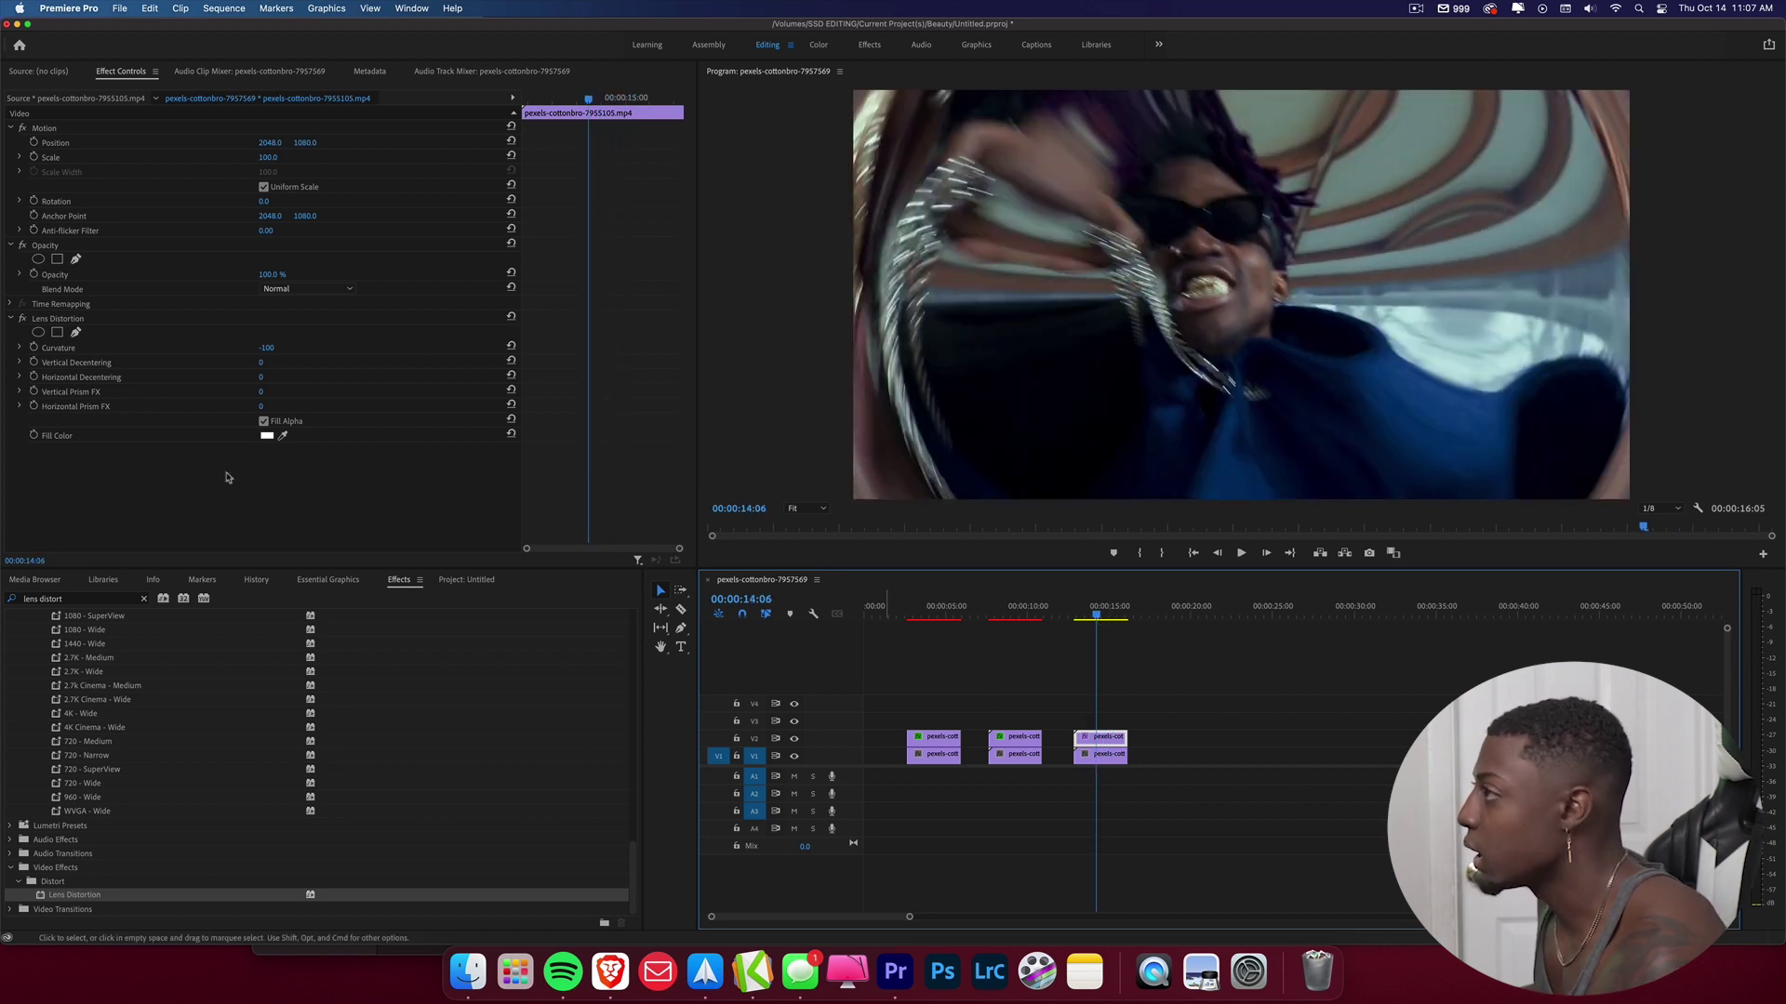
Play back the mirror-warped clip with its Color Balance (HLS) hue cycling.
left_click(149, 478)
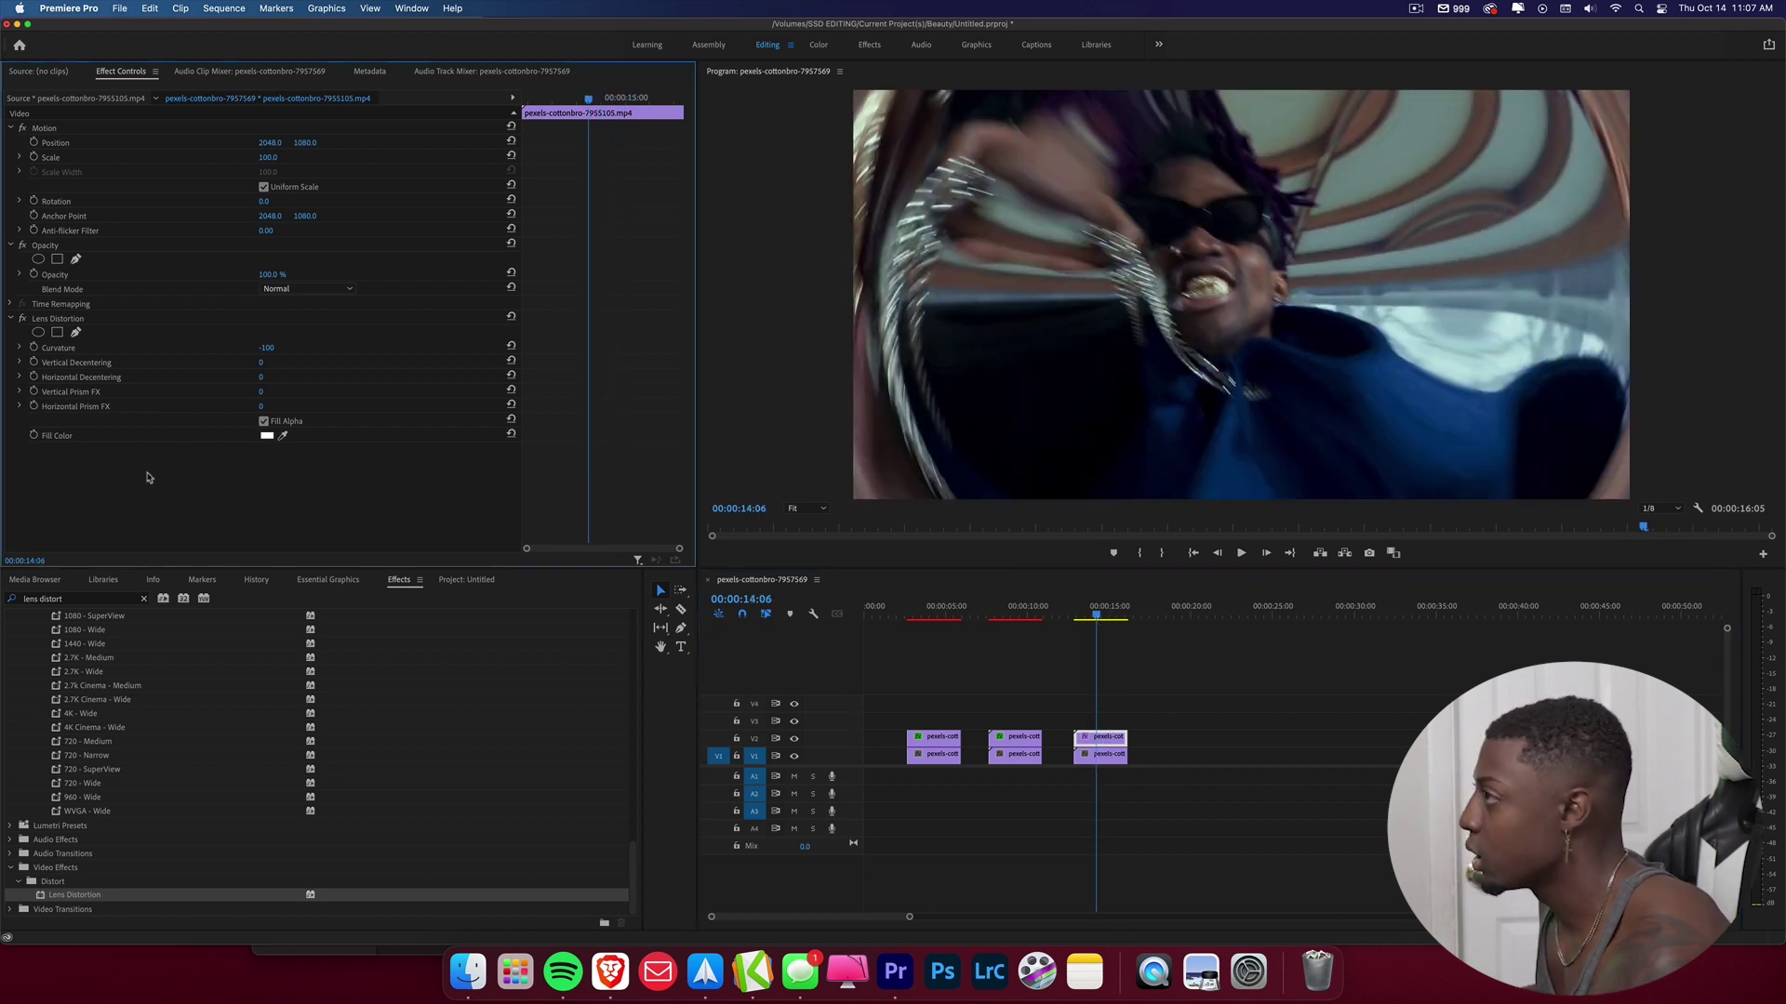
left_click(1198, 717)
key("space")
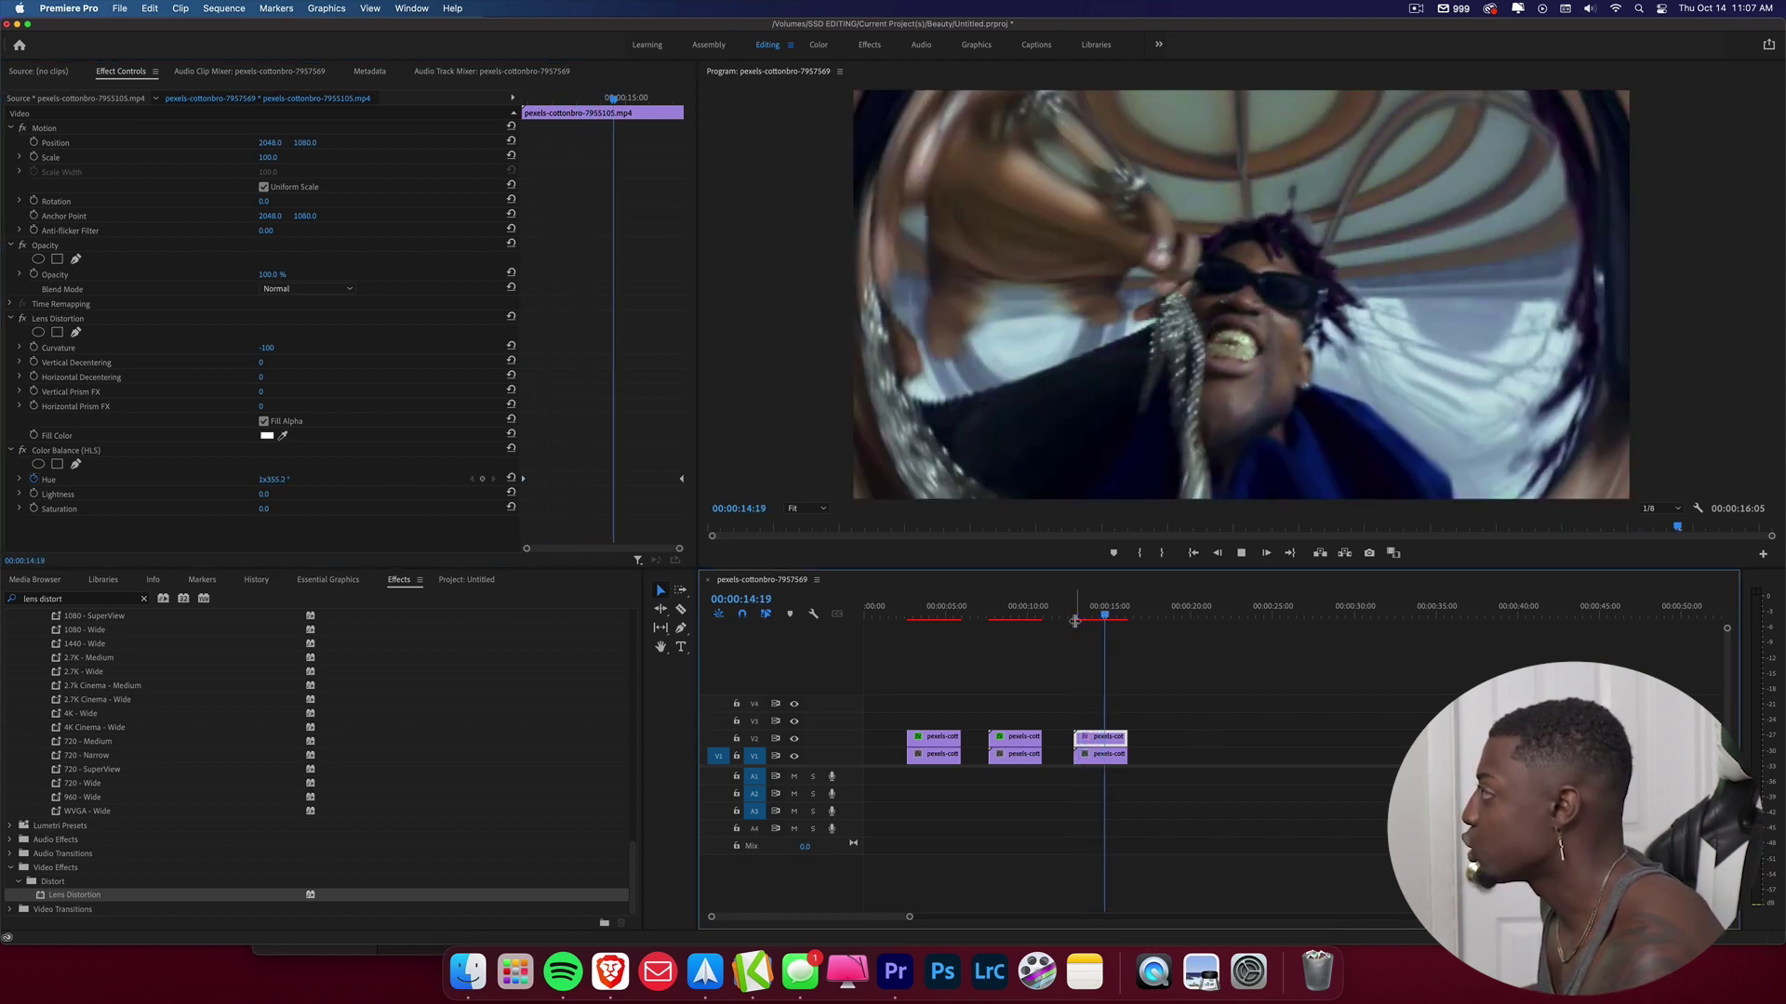
key("space")
key("space")
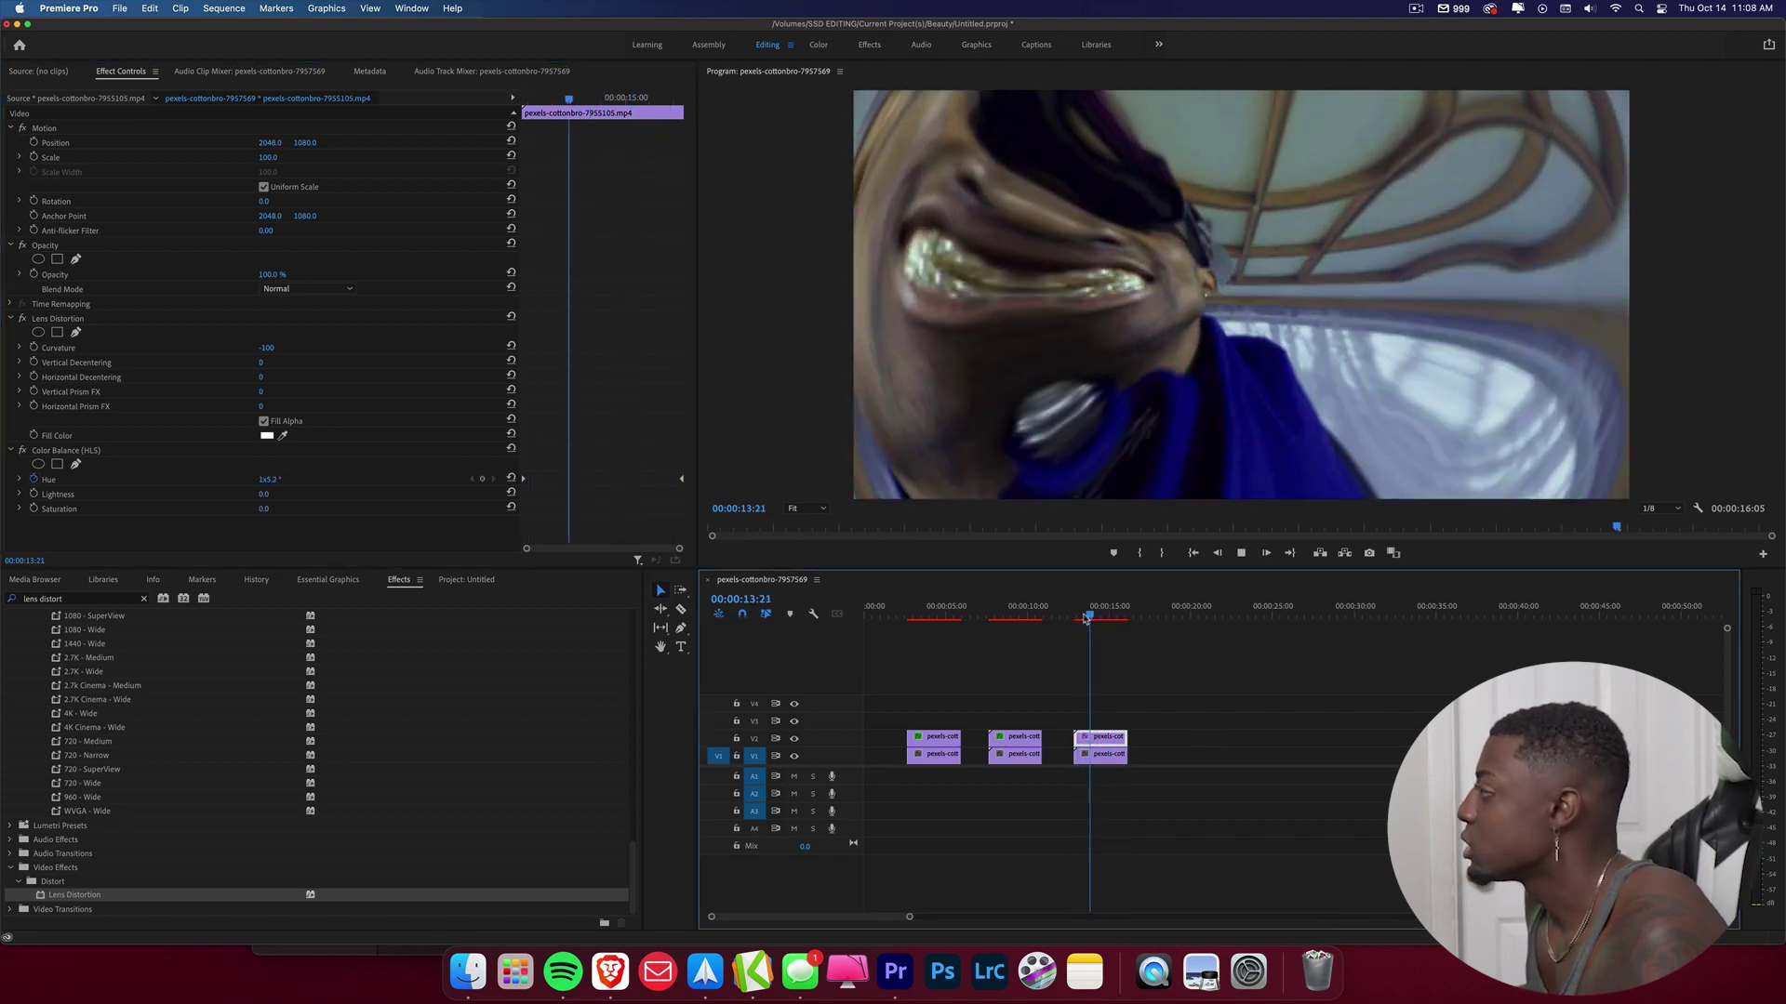